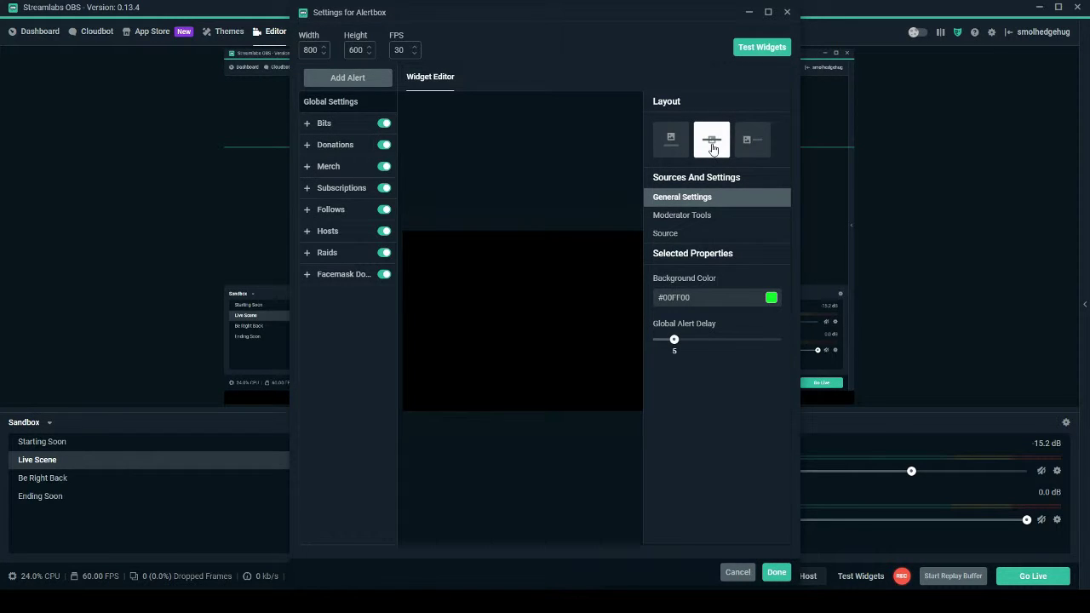
Try the other alert layouts, keep the centred one, and close the Alertbox settings.
left_click(676, 149)
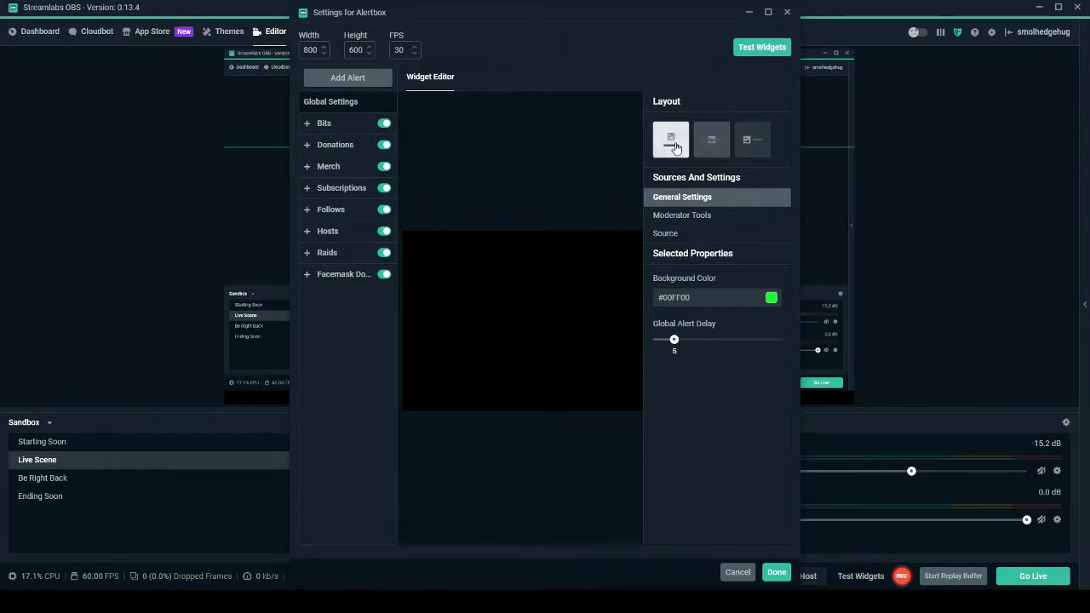
left_click(739, 142)
left_click(722, 136)
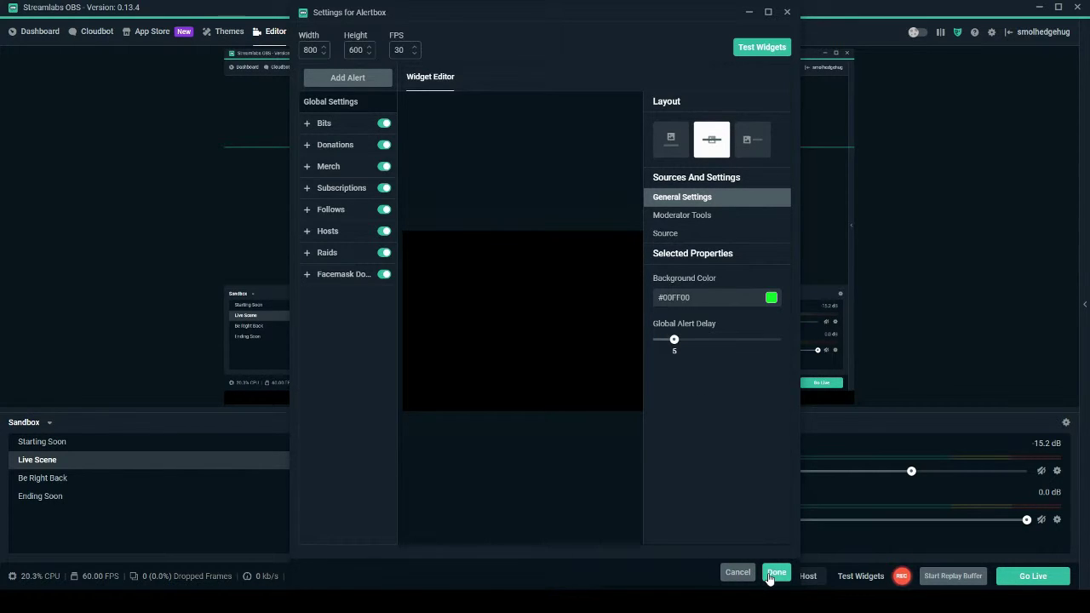
left_click(769, 578)
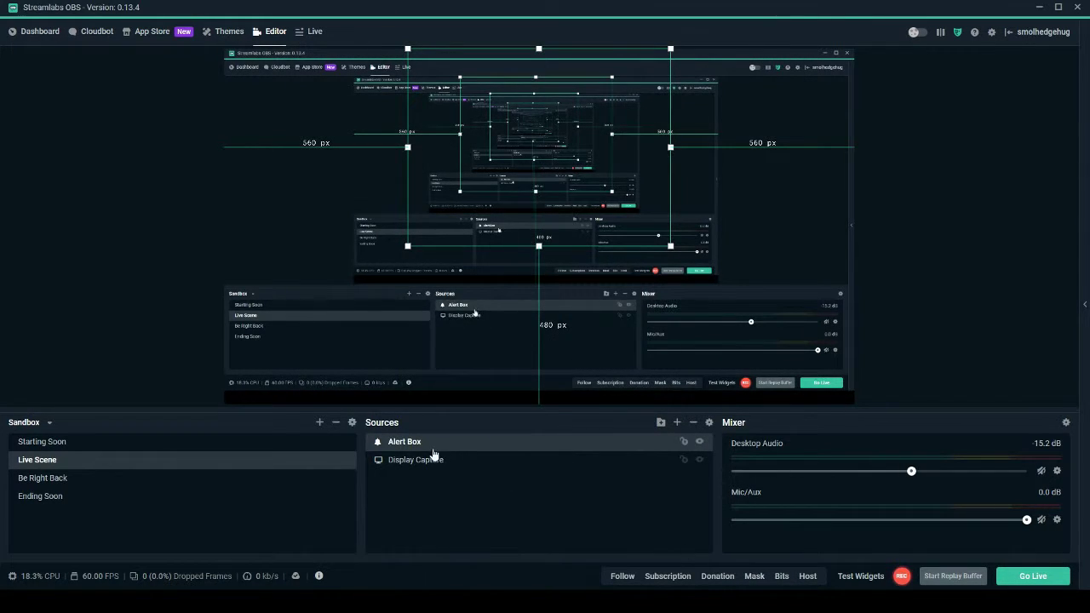
Open the Alert Box widget from the dashboard's Widgets page and show its Bits alert settings.
left_click(47, 37)
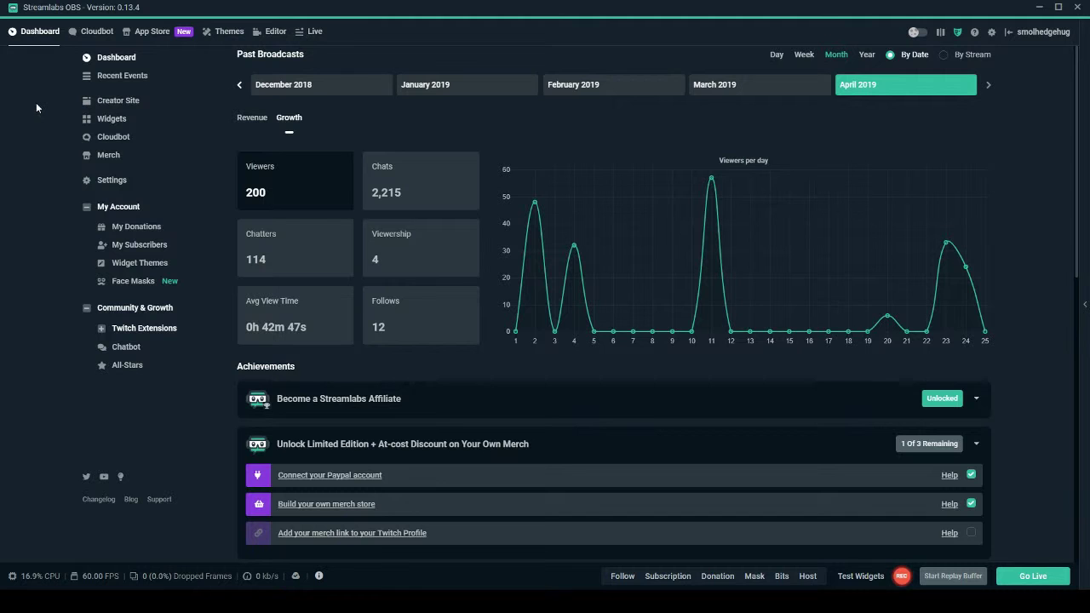
left_click(102, 123)
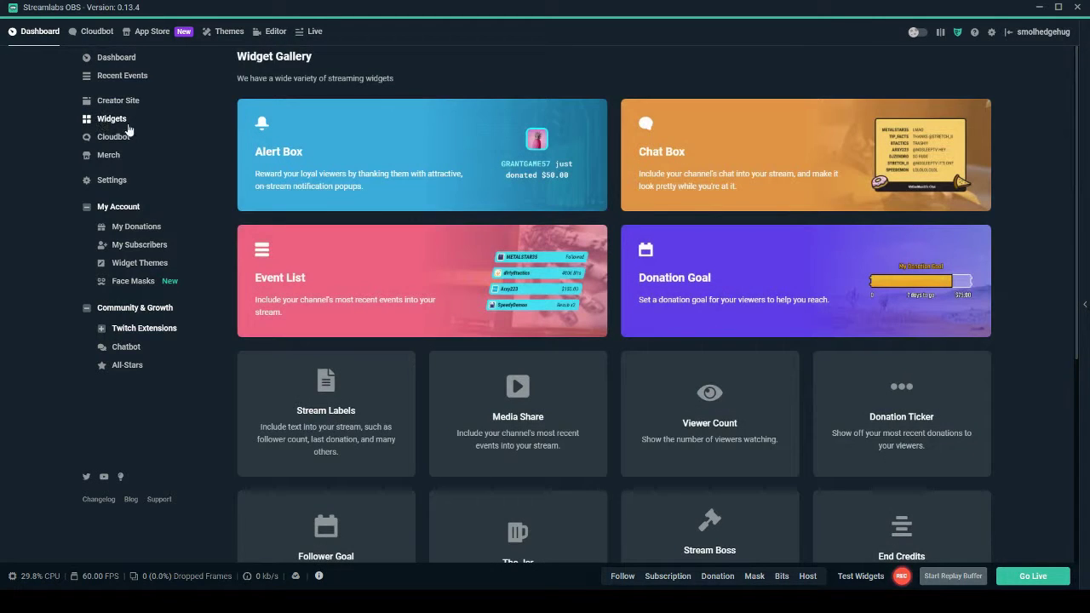
left_click(412, 167)
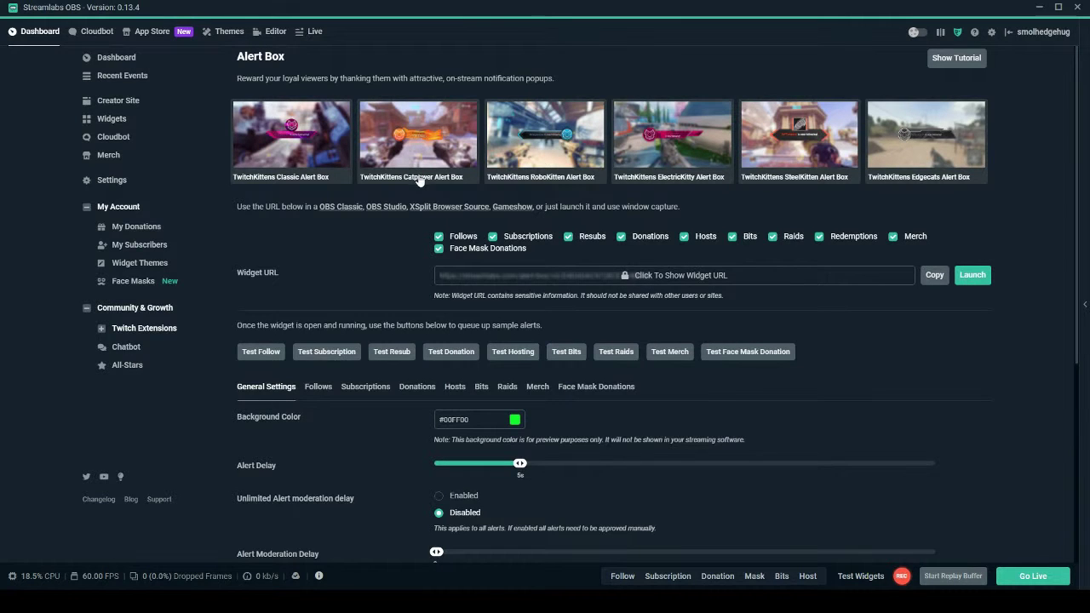
left_click(482, 388)
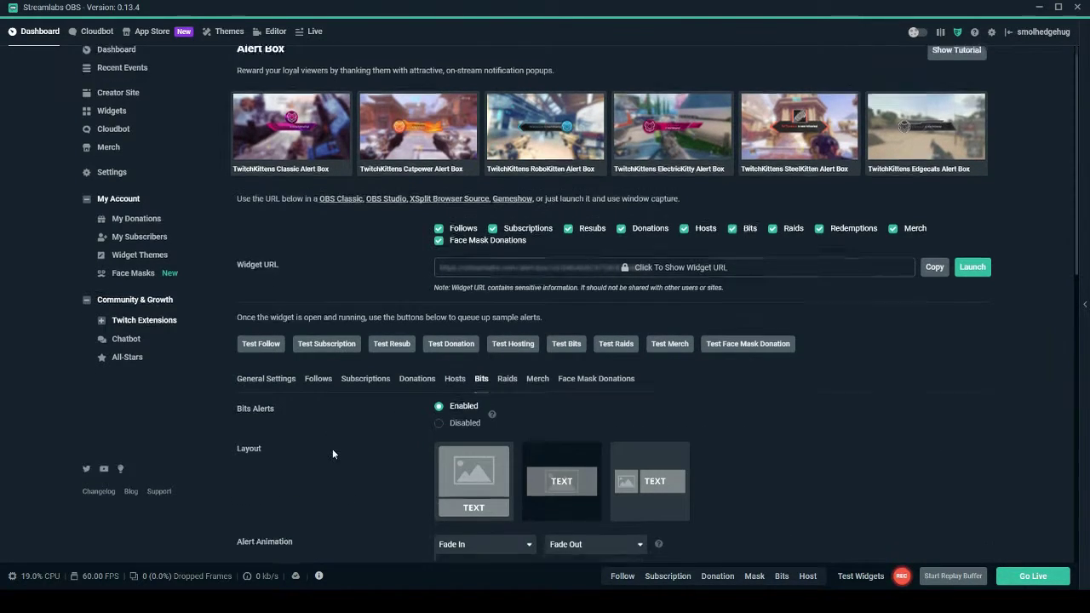
Scroll down to the Bits alert image and remove the current one.
scroll(332, 449, "down", 1)
scroll(332, 454, "down", 2)
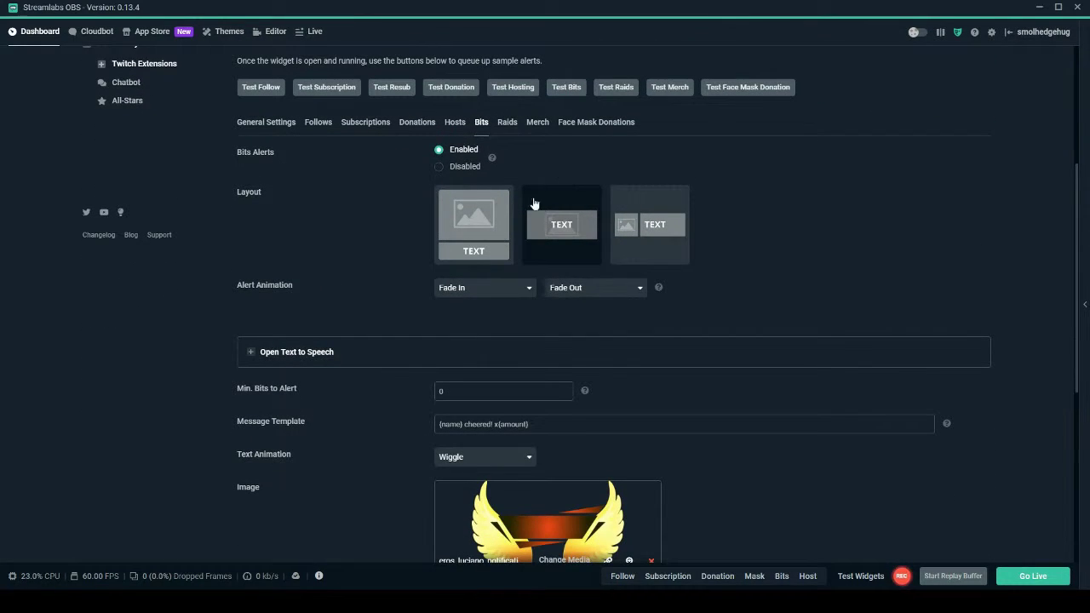
scroll(522, 338, "down", 3)
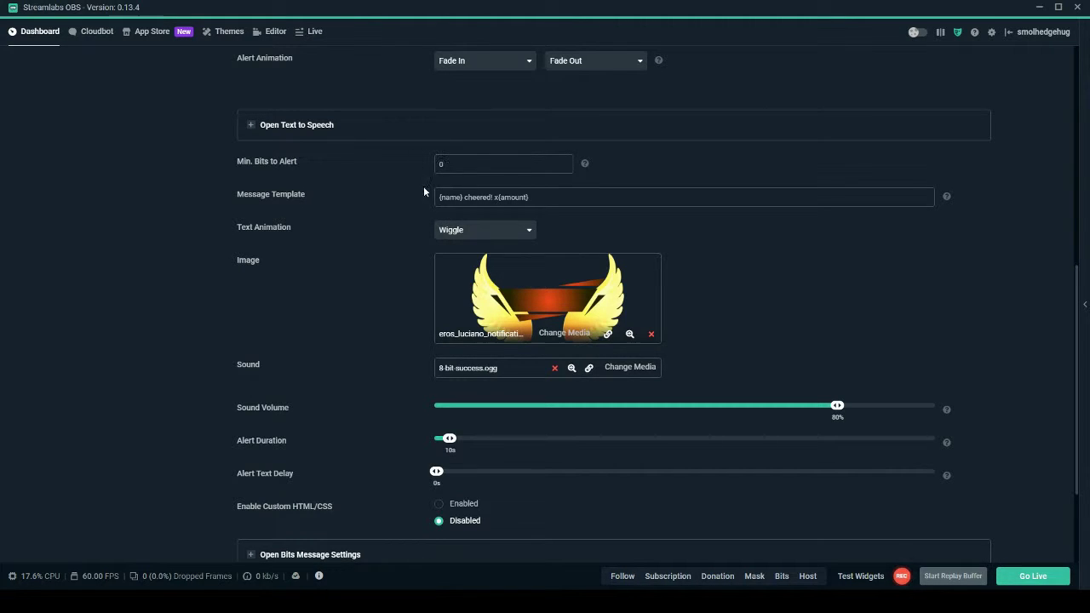
scroll(417, 267, "down", 1)
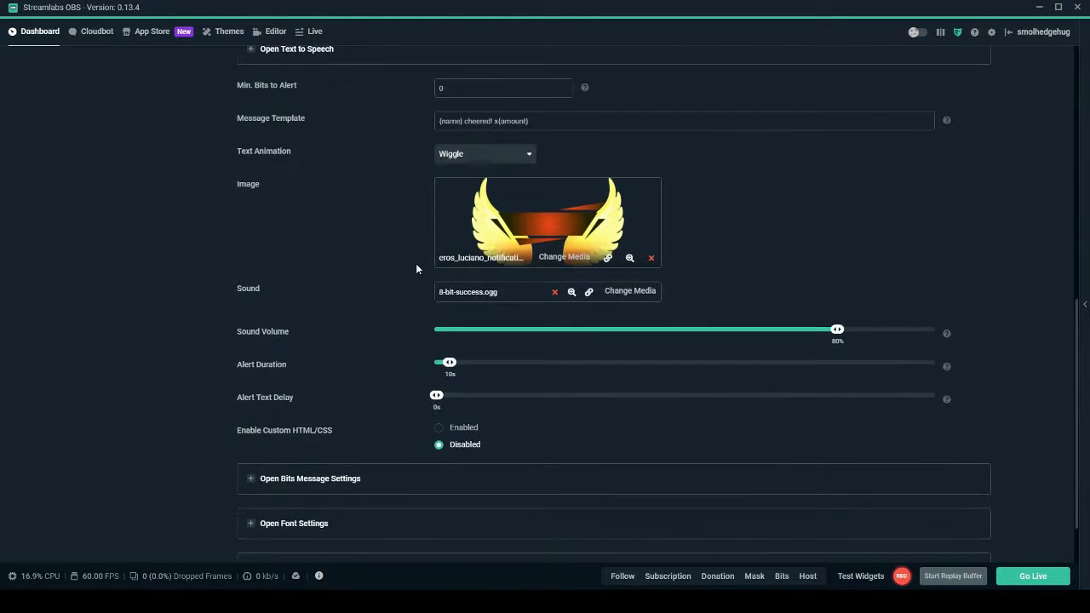
left_click(652, 259)
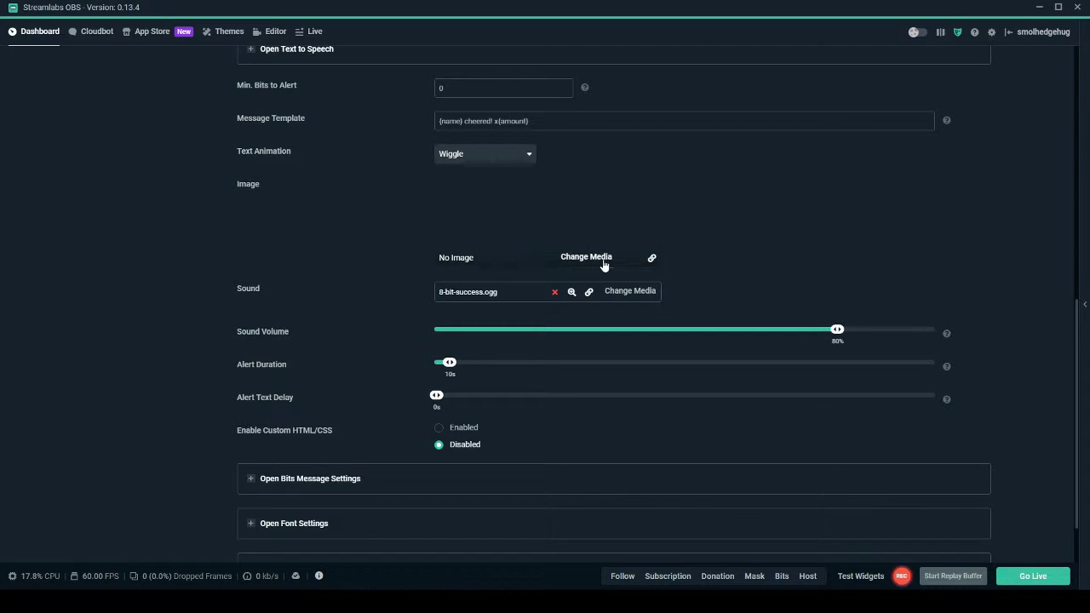
left_click(589, 257)
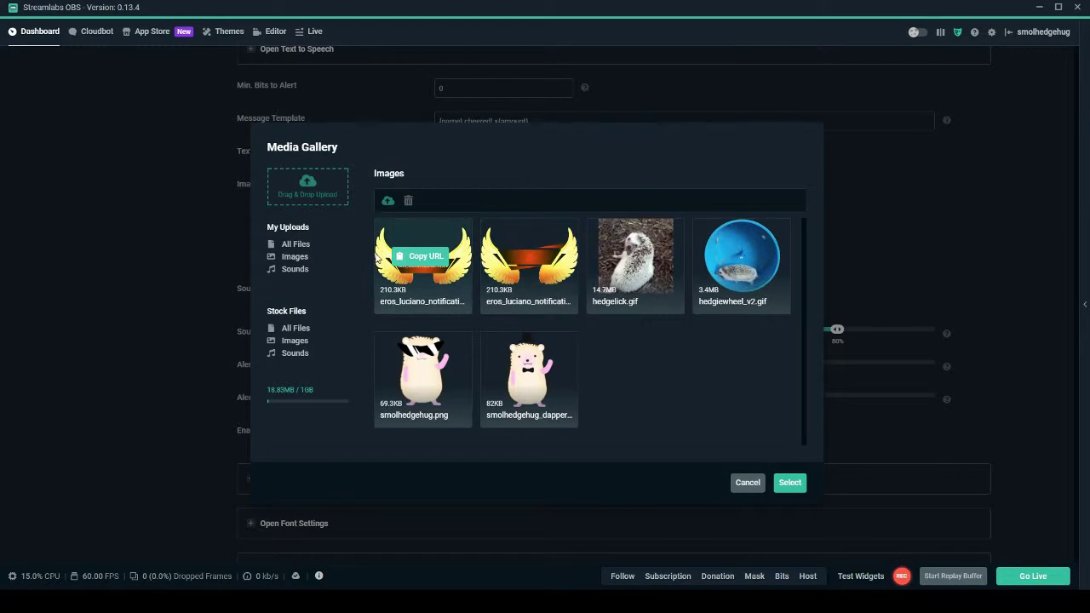
left_click(300, 195)
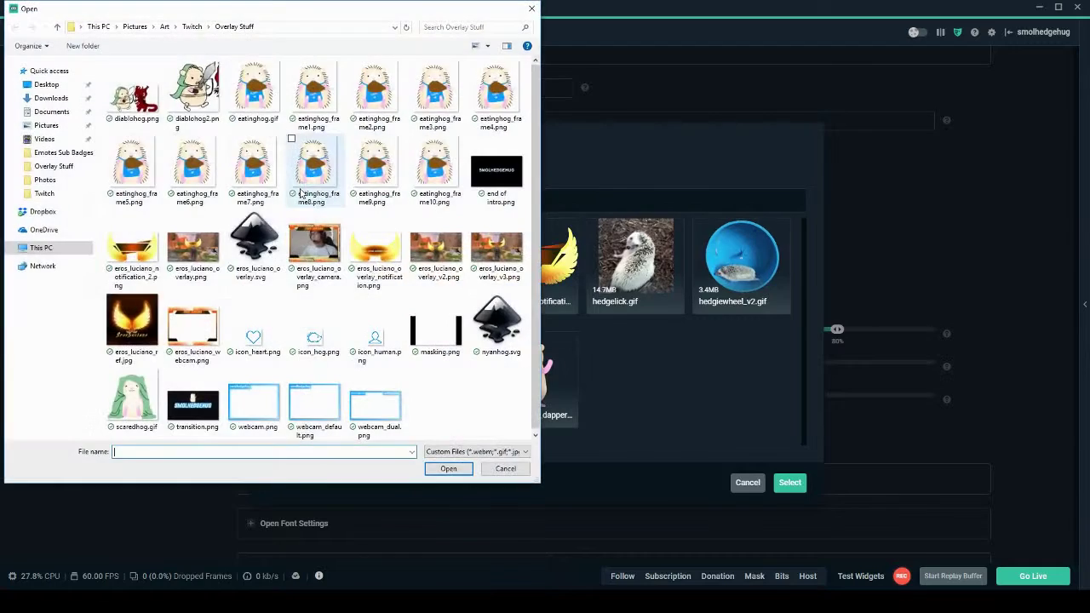
left_click(136, 245)
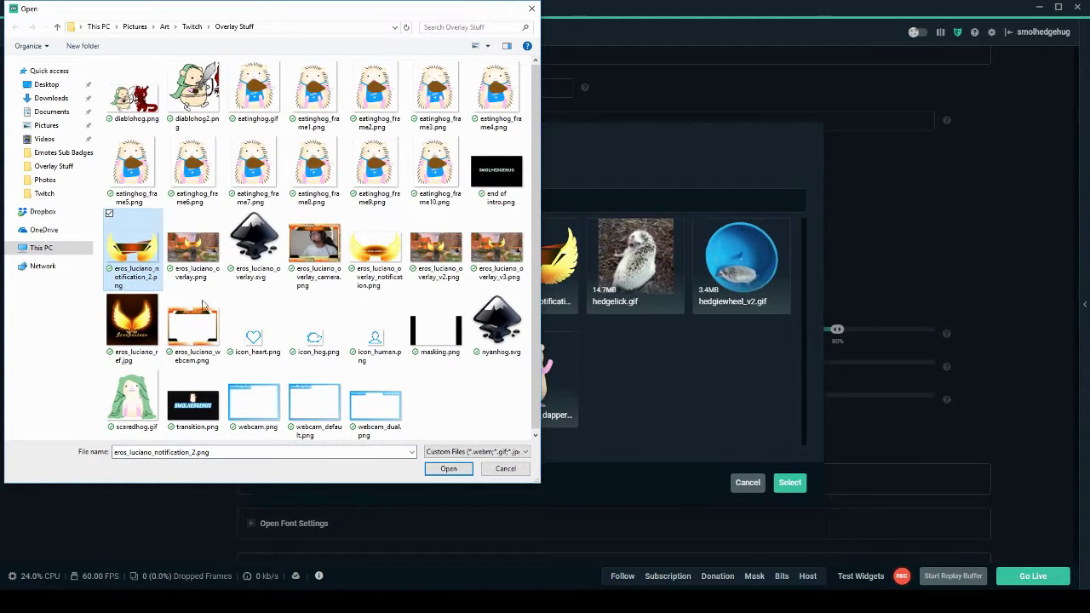
left_click(445, 469)
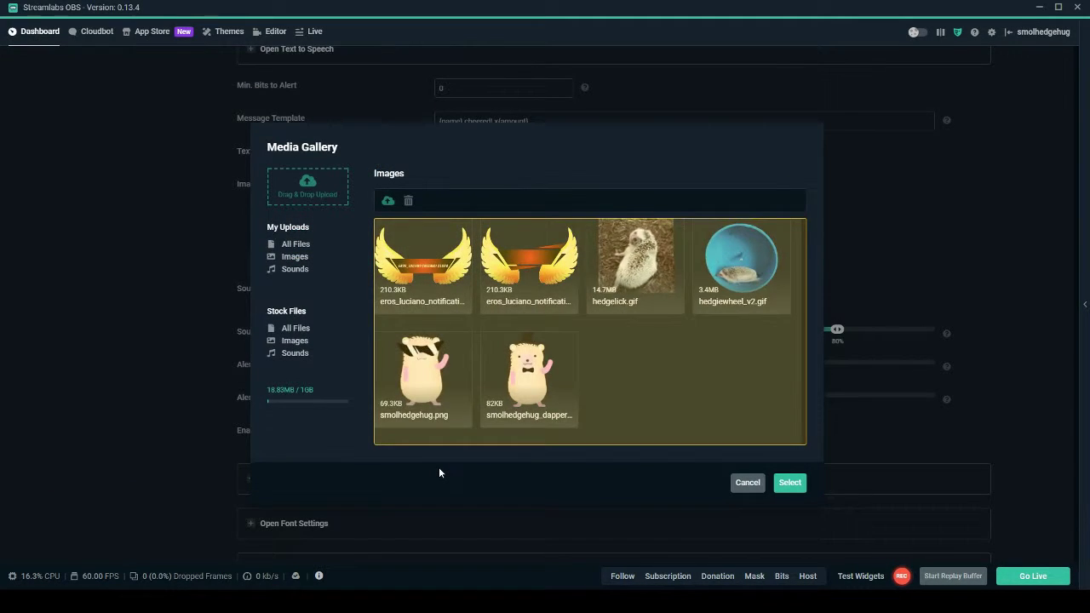
mouse_move(423, 285)
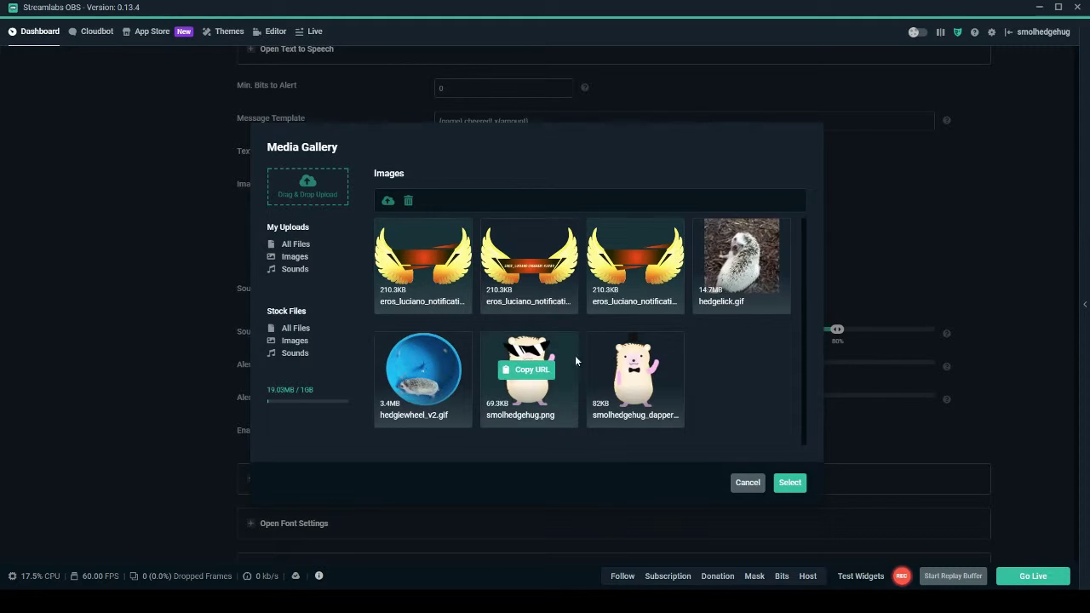
left_click(789, 483)
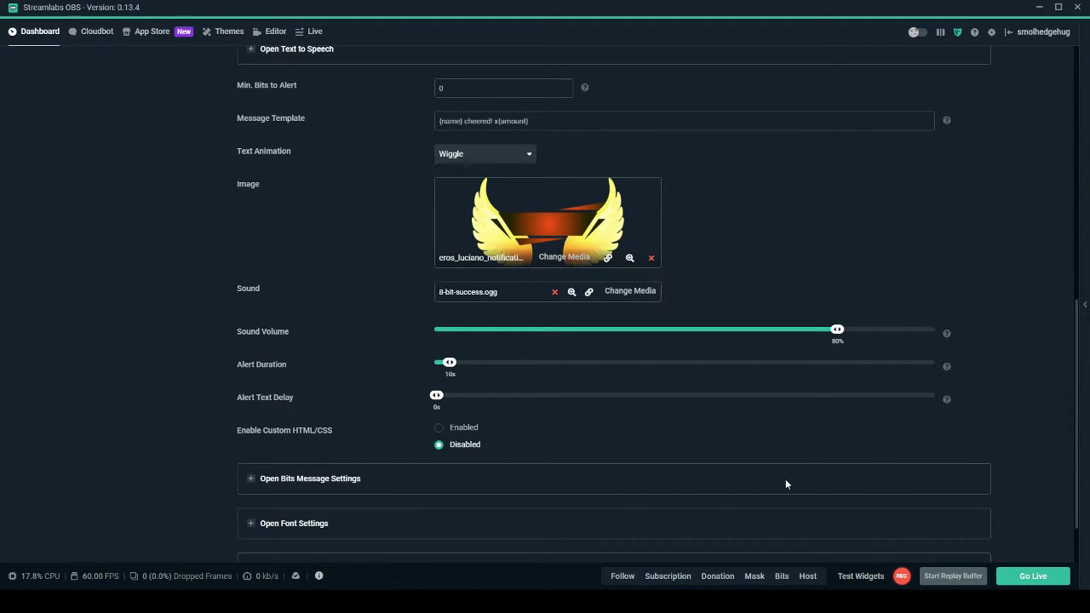
Review the Bits message and font settings, save the alert box, and return to the Editor.
scroll(784, 480, "down", 1)
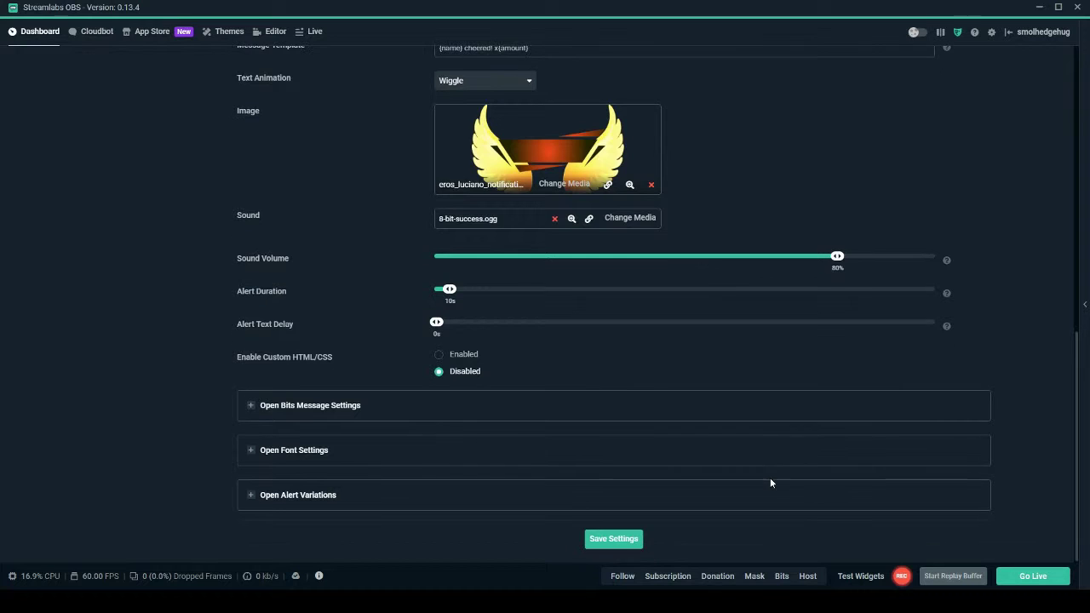
left_click(253, 407)
scroll(251, 407, "down", 2)
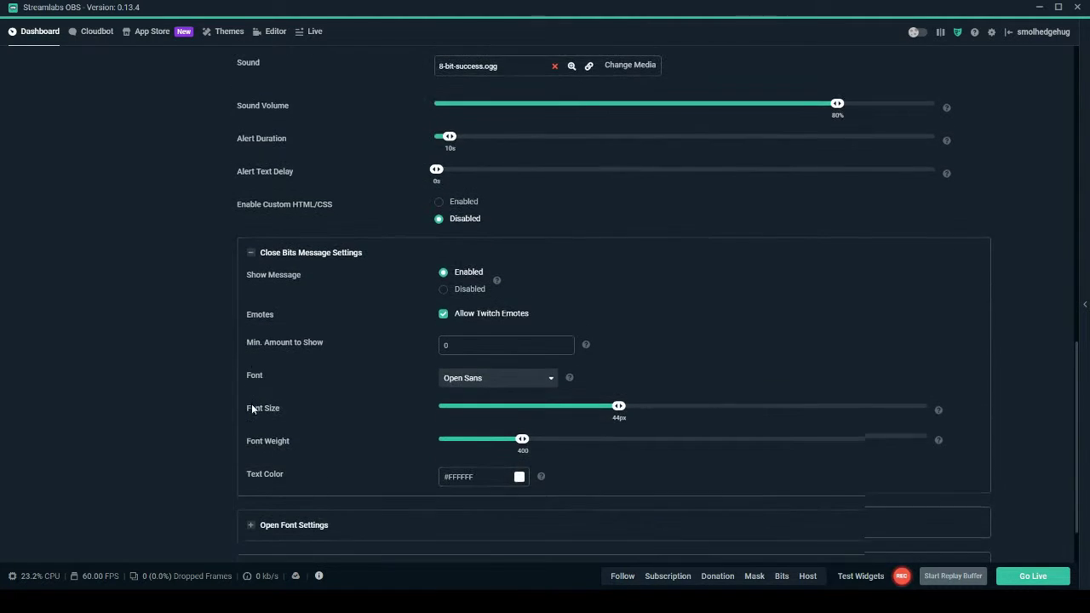
scroll(252, 407, "down", 1)
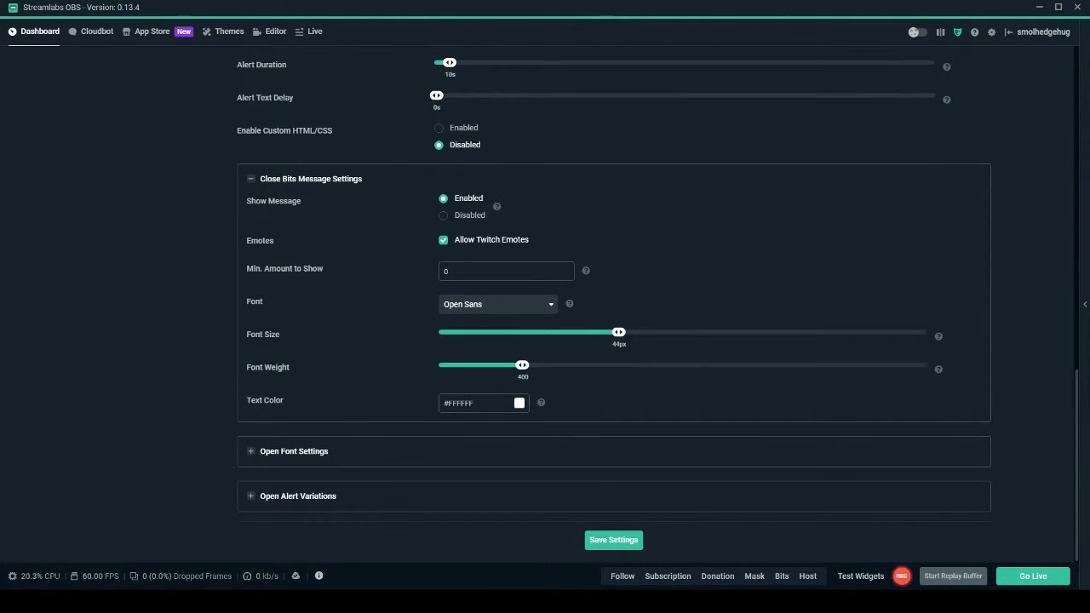
left_click(252, 457)
scroll(219, 451, "down", 2)
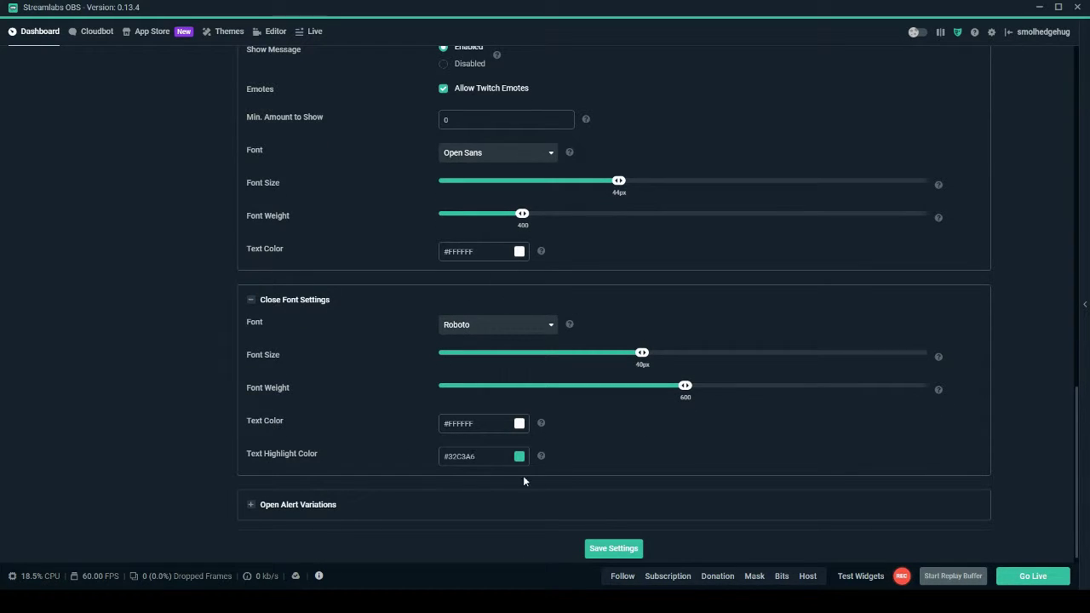
left_click(608, 552)
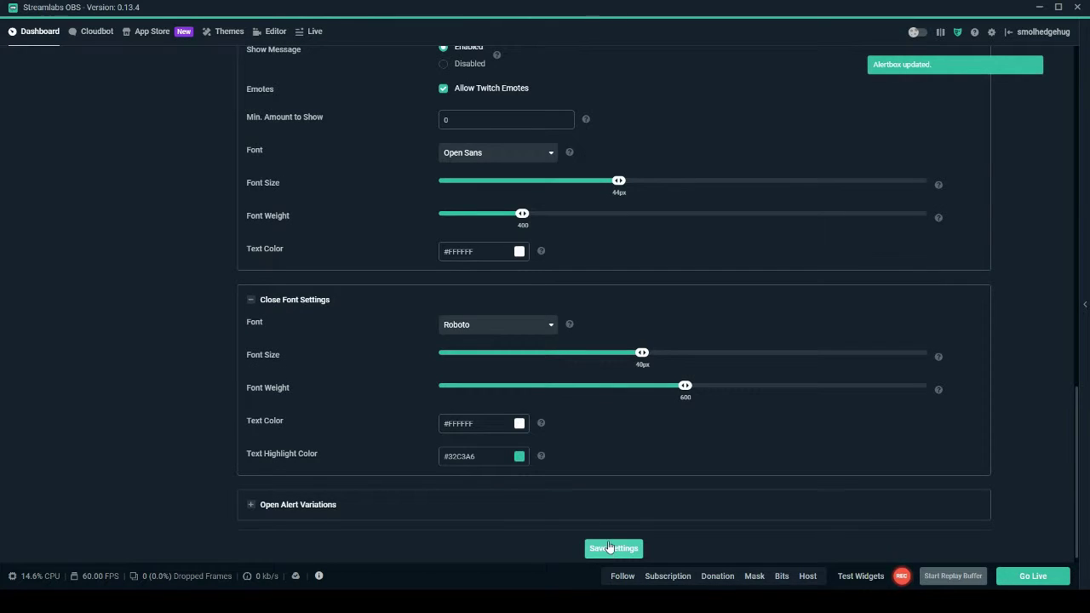
left_click(269, 32)
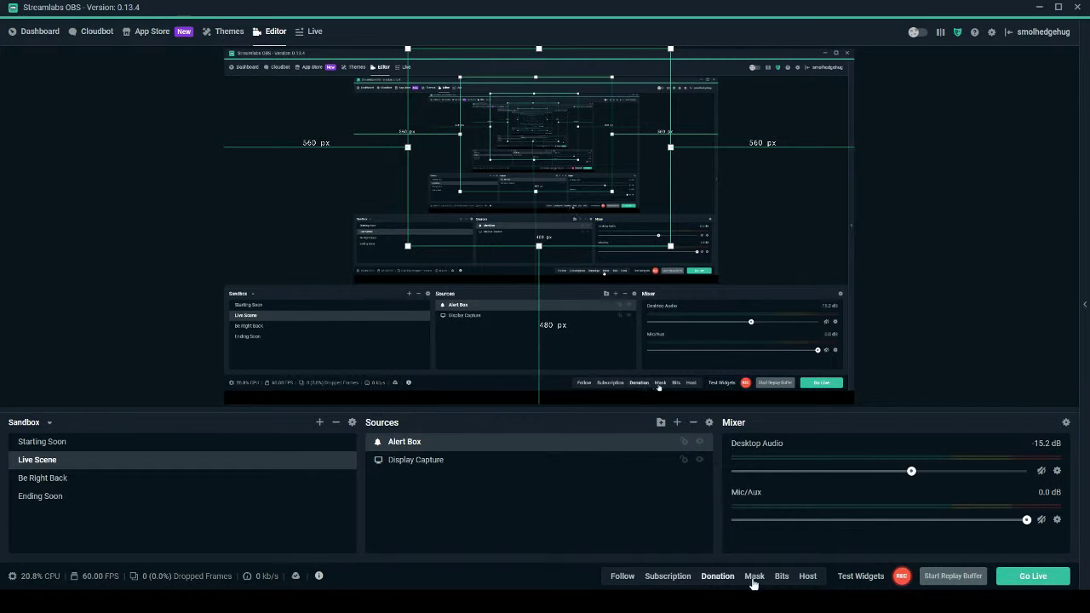
Trigger a test Bits alert to preview the winged banner in the Live Scene.
left_click(847, 578)
left_click(848, 579)
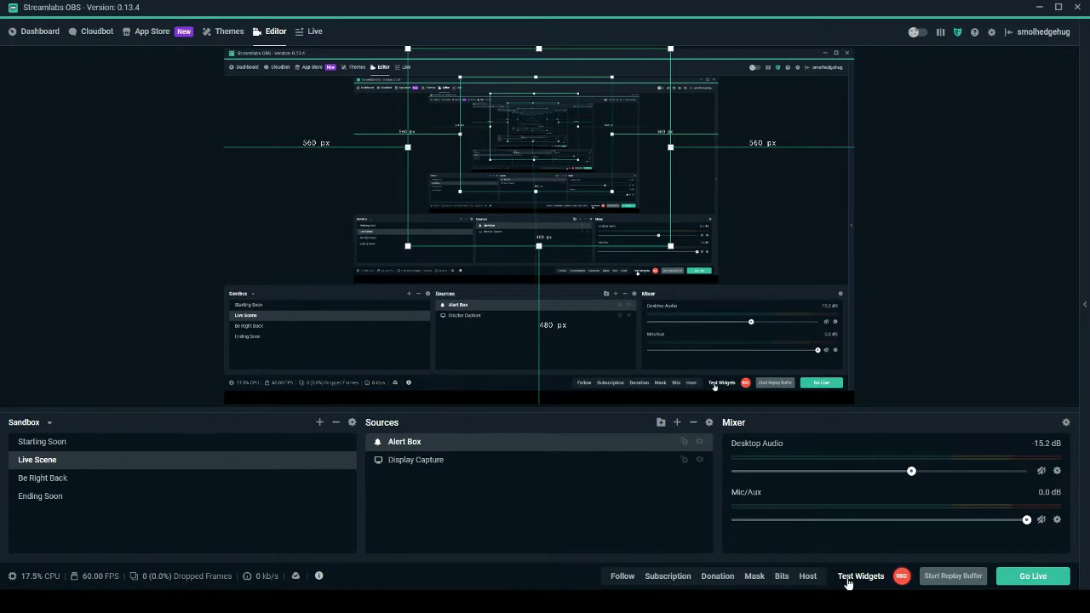
left_click(781, 578)
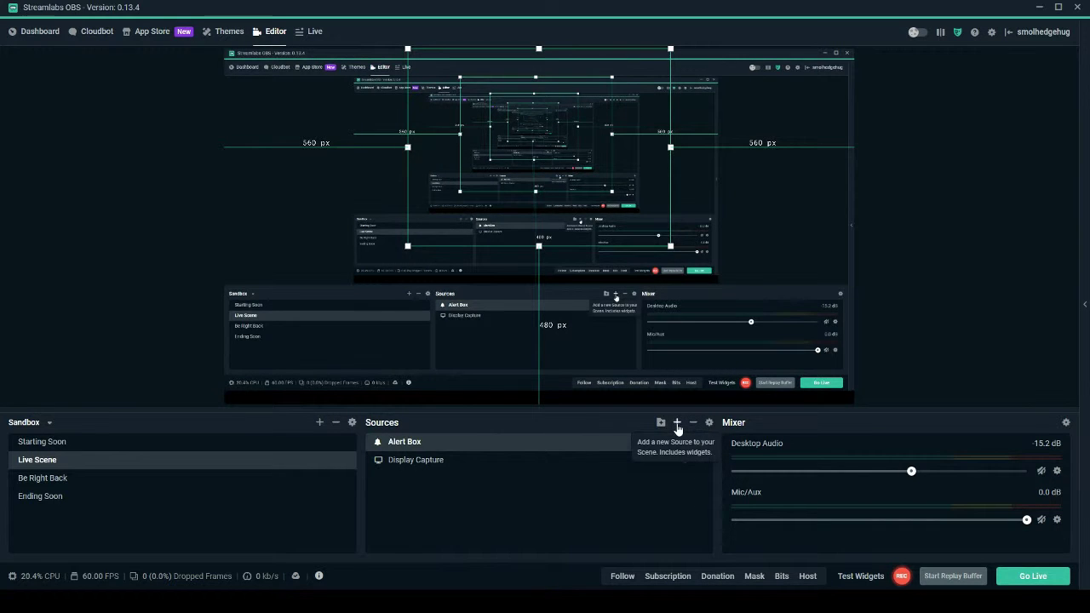
Add a new Image source named 'webcam frame' to the Live Scene.
left_click(677, 424)
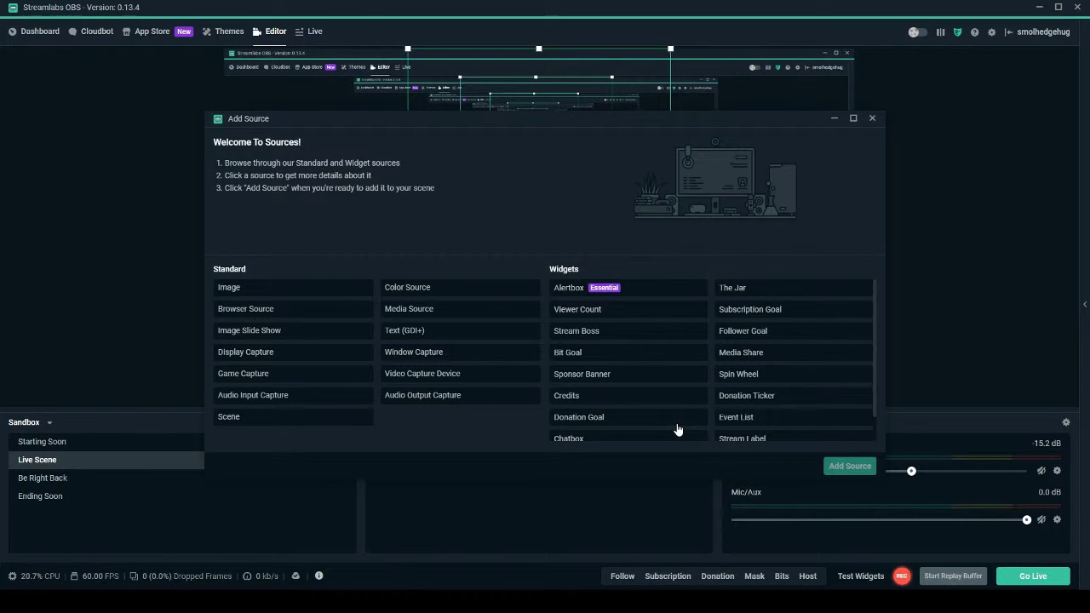
left_click(317, 289)
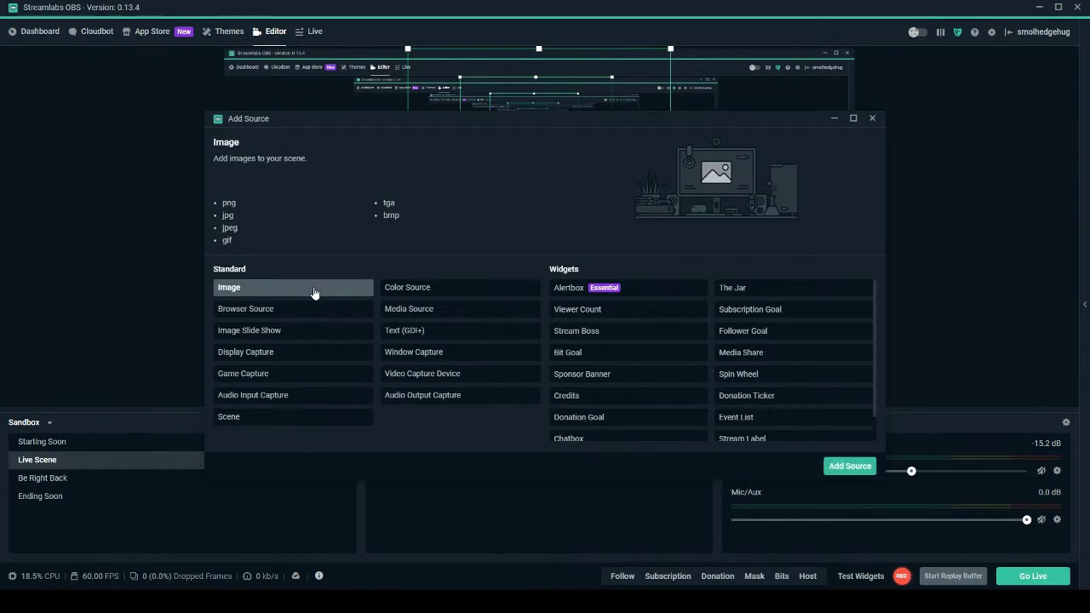
left_click(838, 468)
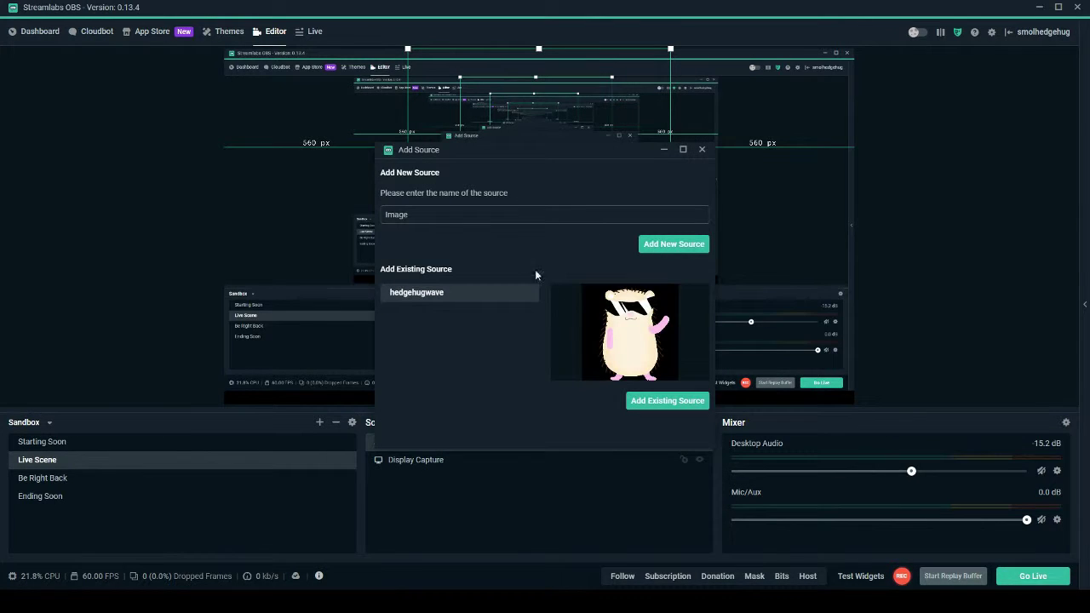
left_click_drag(461, 220, 373, 217)
type("webcam frame")
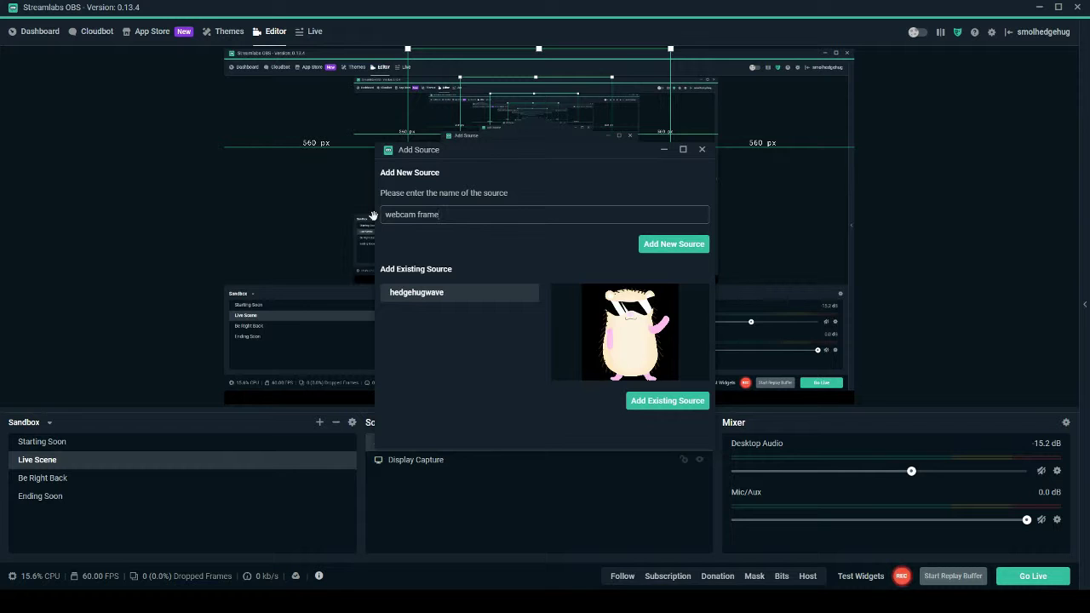
left_click(654, 245)
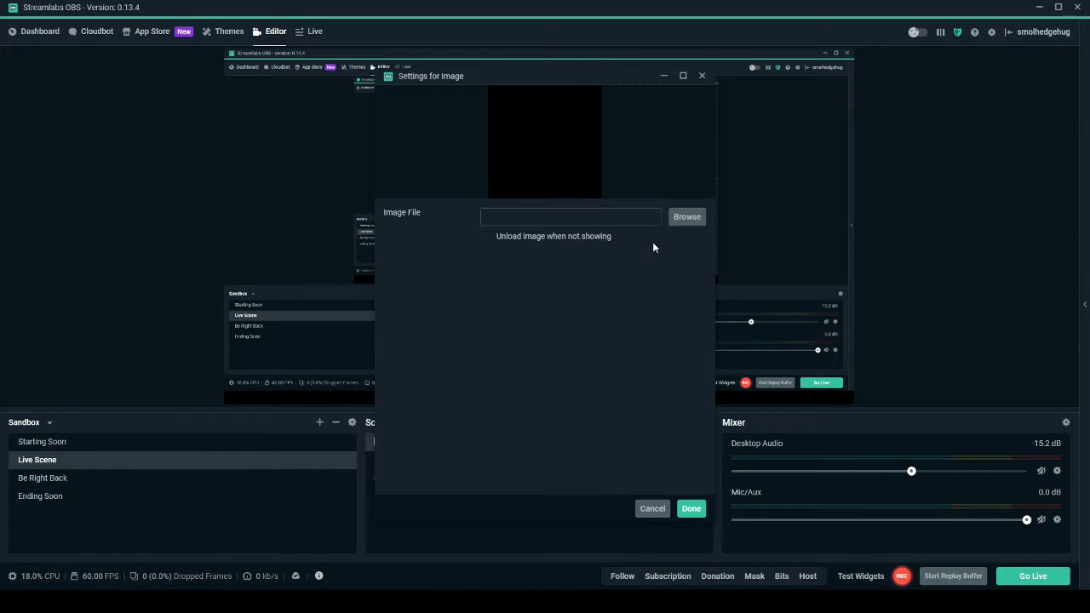
left_click(684, 226)
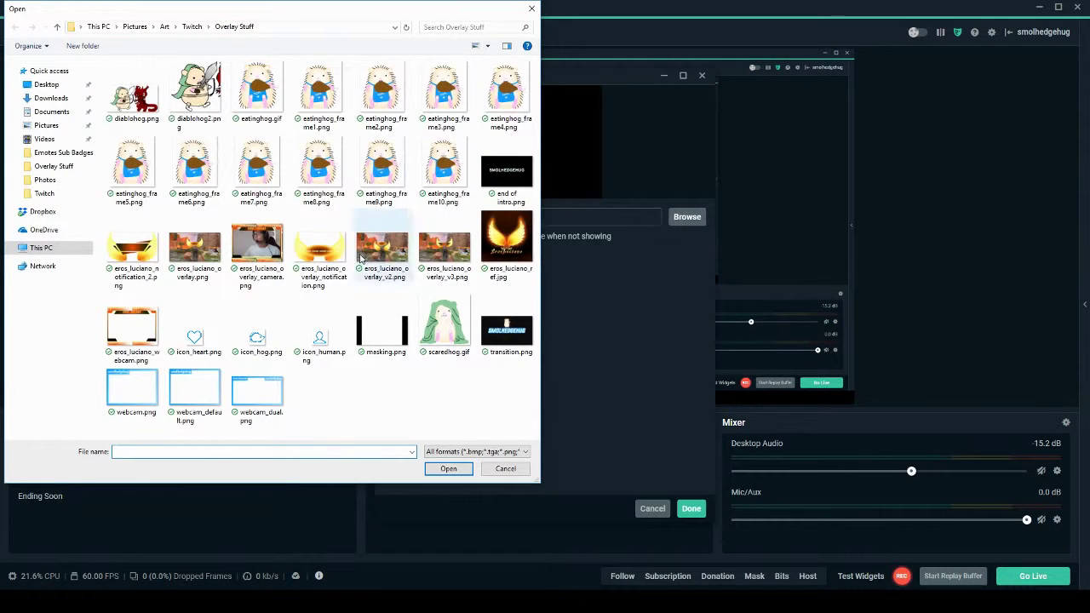
left_click(124, 339)
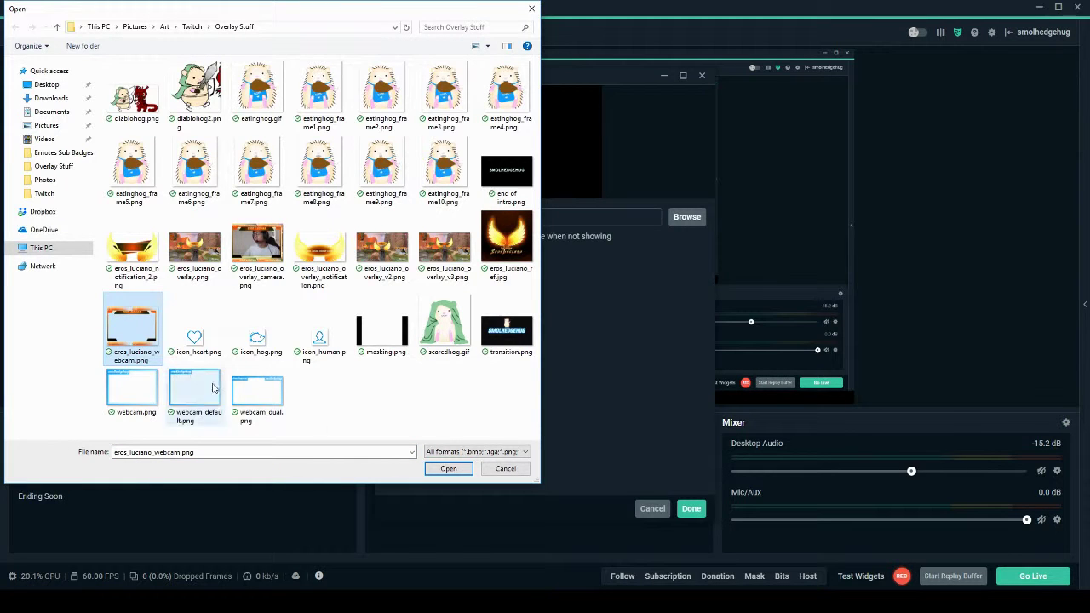
left_click(448, 470)
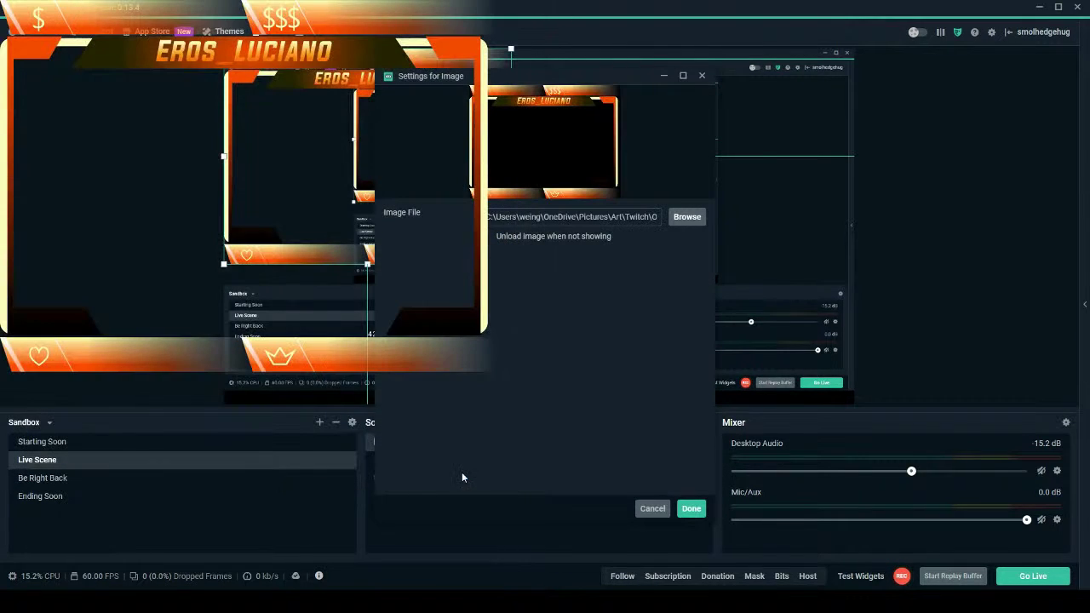
left_click(691, 509)
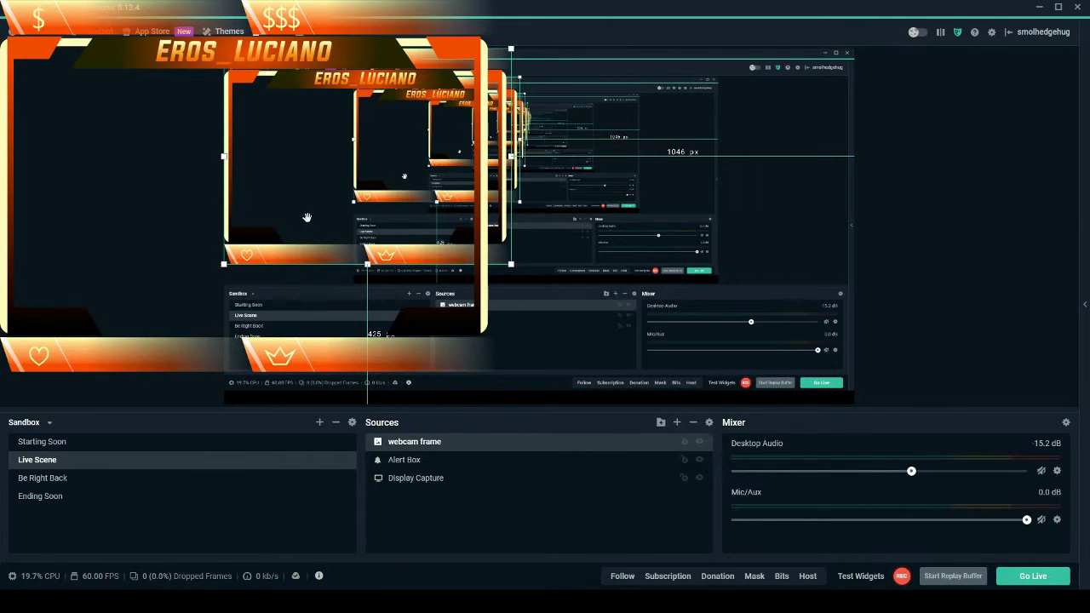
Drag the orange webcam frame into the lower-right corner of the canvas.
left_click_drag(306, 216, 643, 291)
left_click_drag(590, 169, 703, 253)
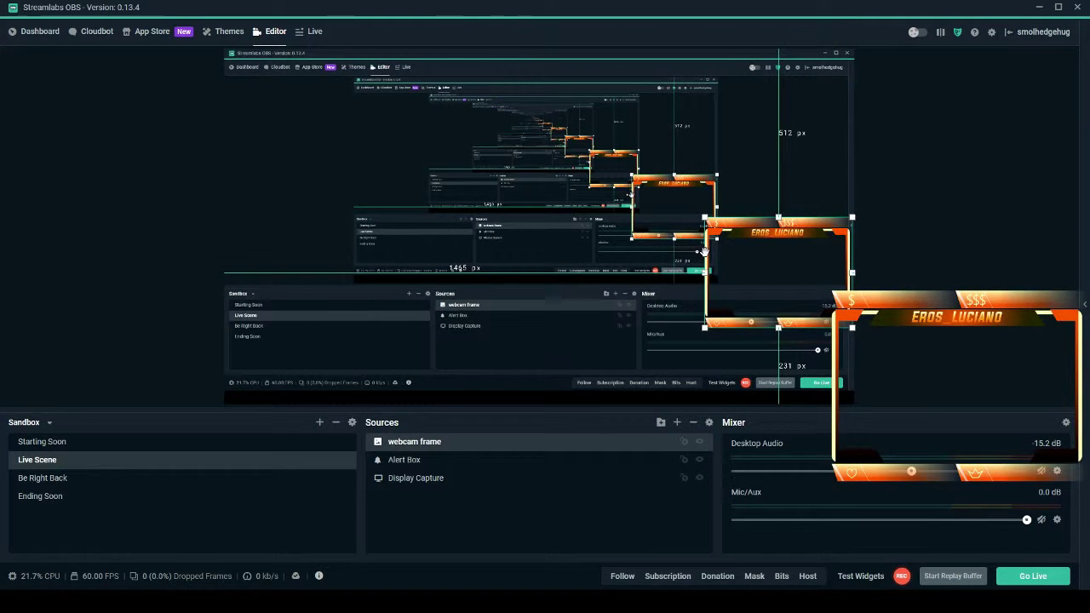
Choose the Stream Label widget as a new source and type the name 'top dono'.
left_click(676, 423)
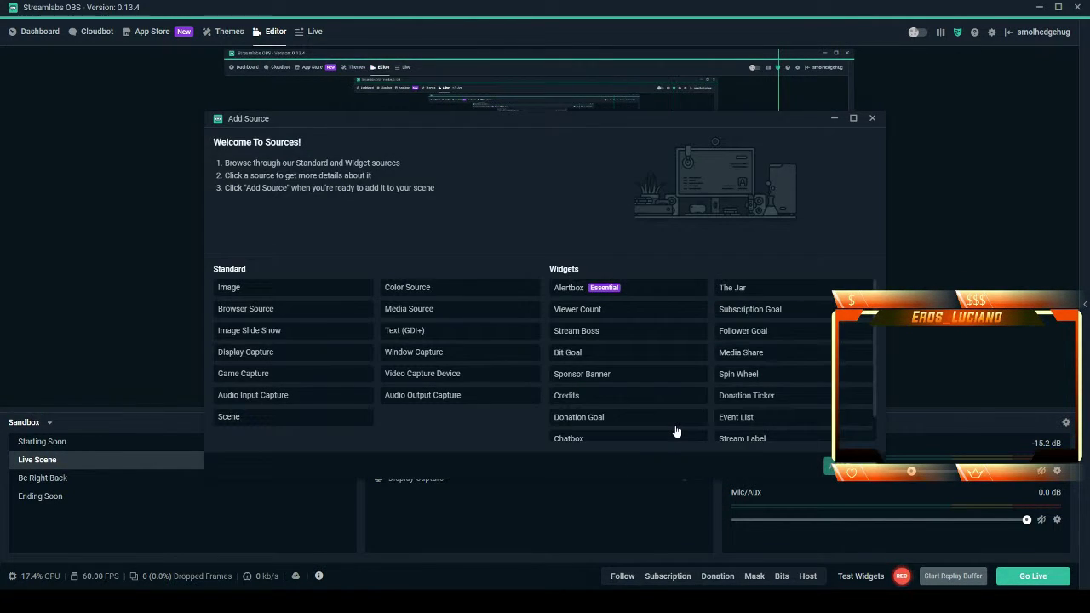
scroll(757, 419, "down", 1)
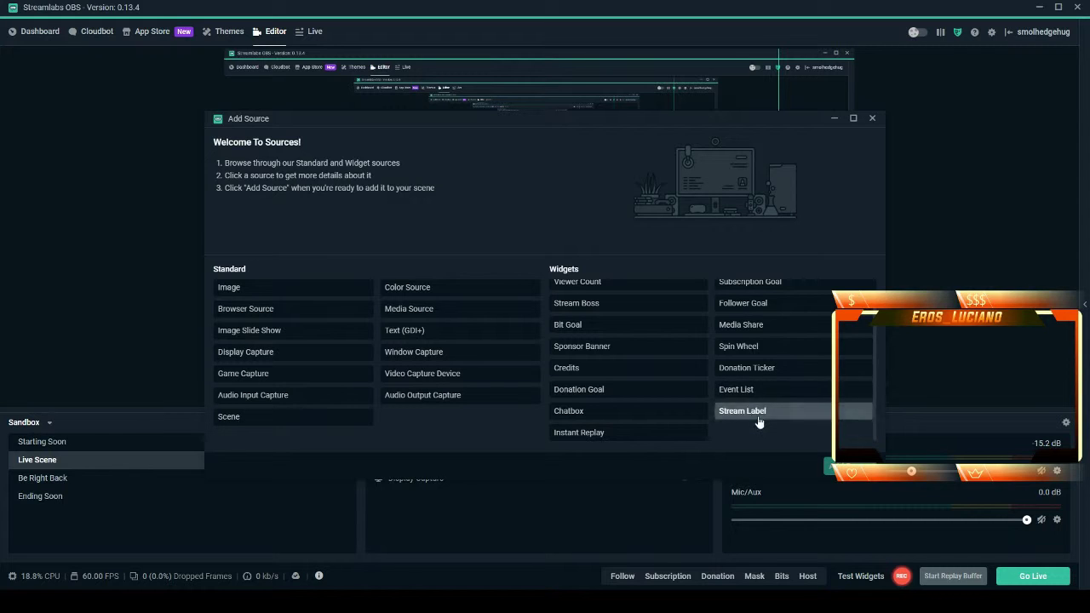
left_click(757, 414)
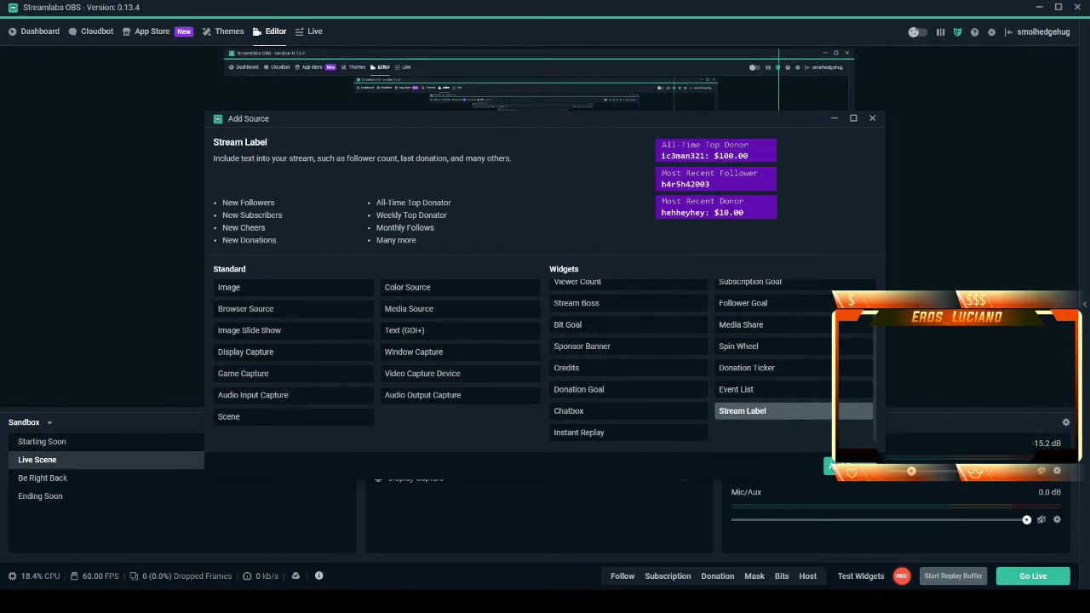
double_click(406, 331)
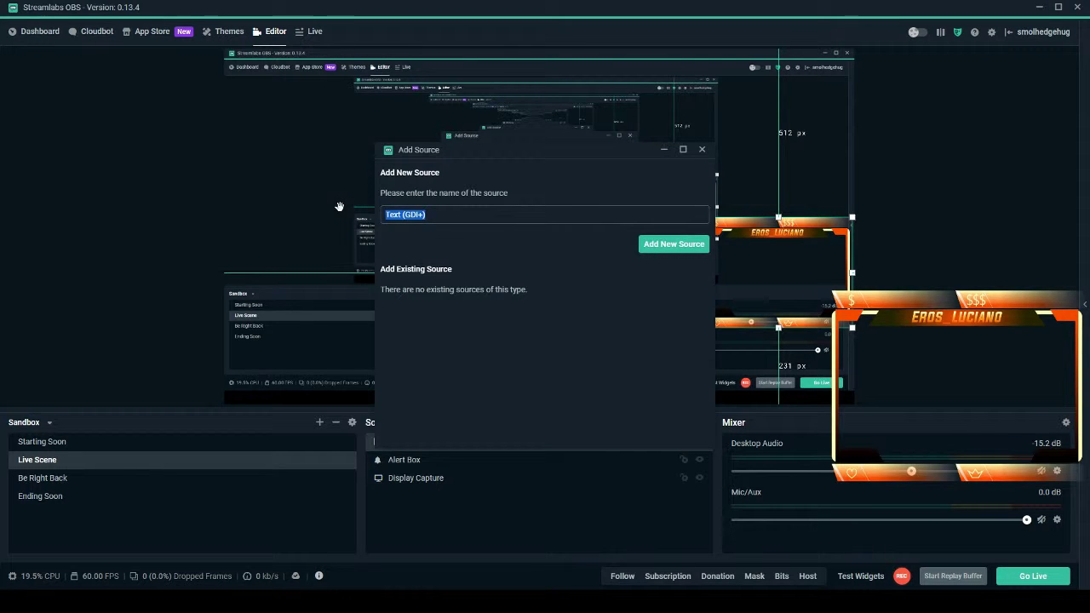
type("top do n")
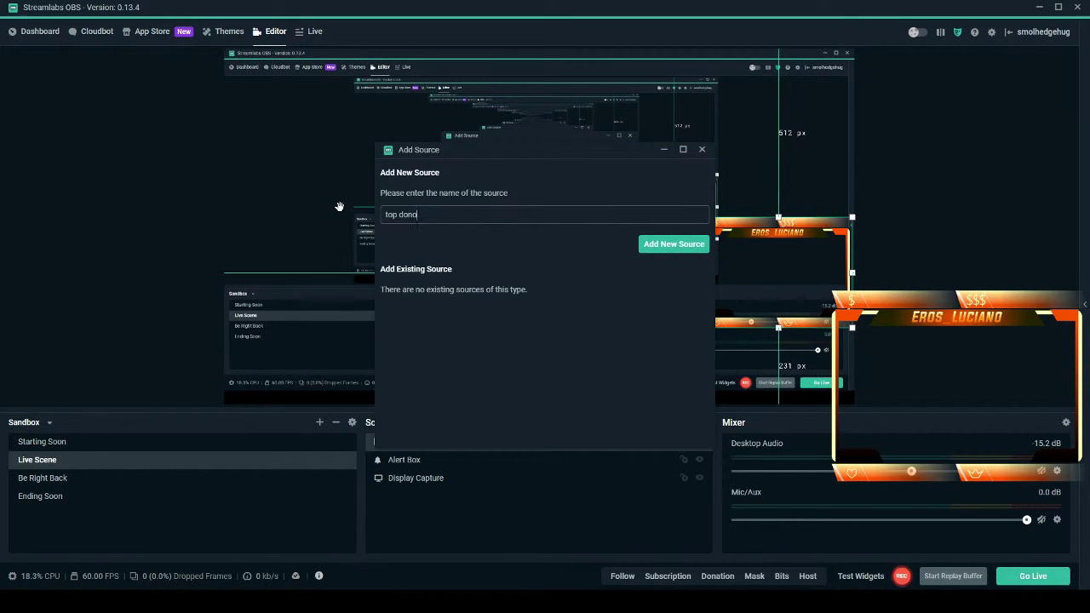
Create the top dono label as Most Recent Donor with template {name} {amount} in Arial.
left_click(660, 245)
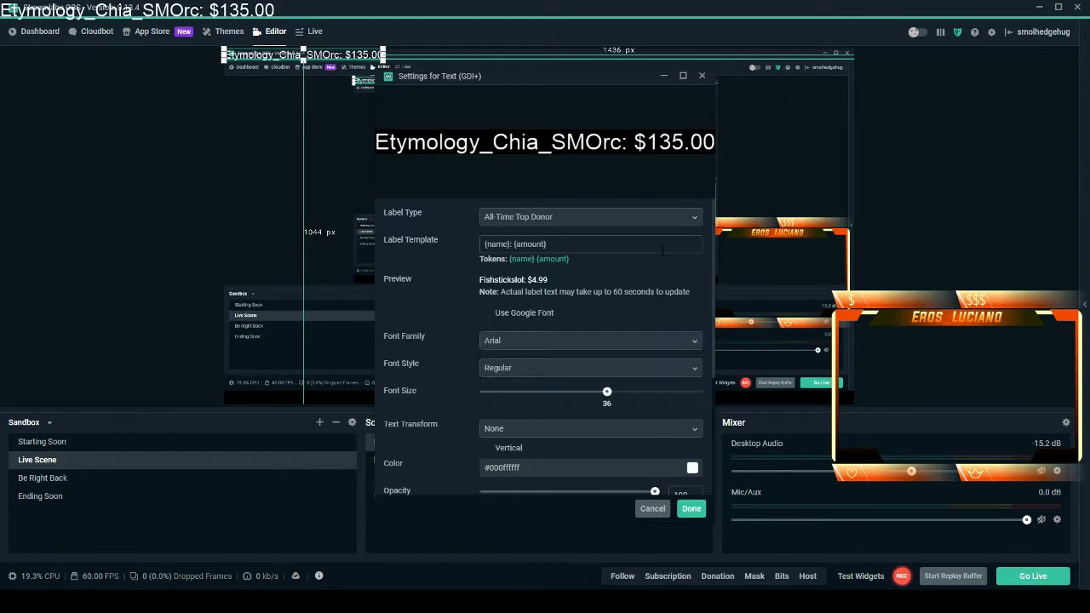
left_click(652, 219)
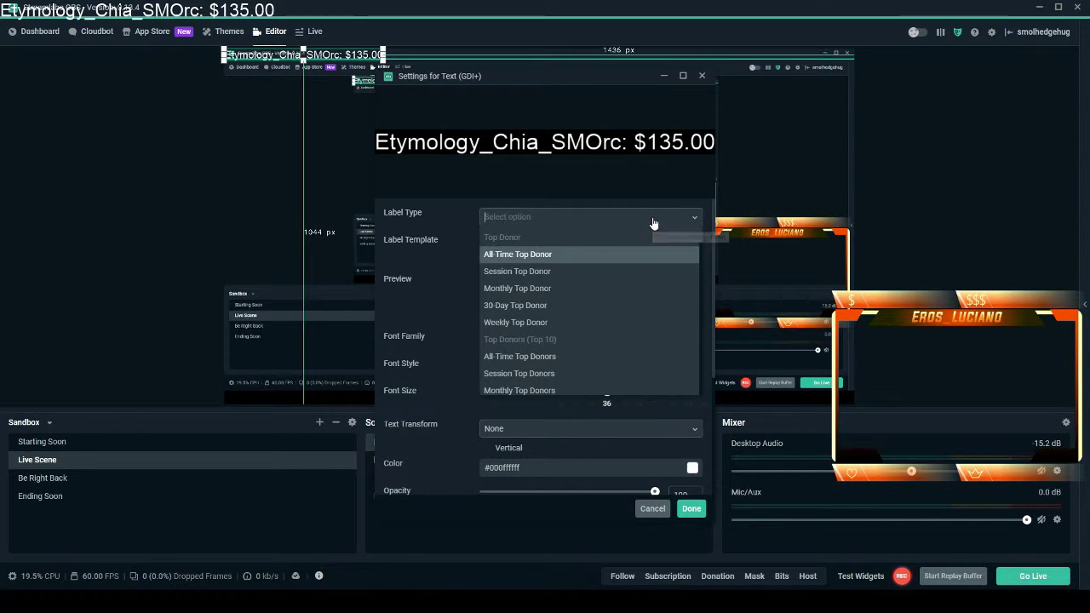
scroll(633, 298, "down", 5)
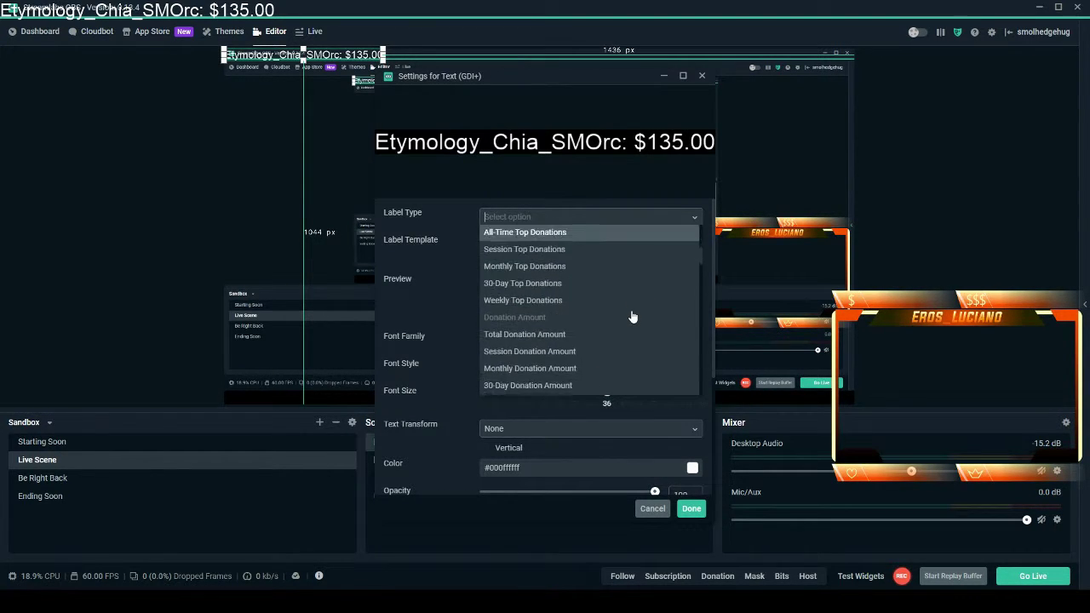
scroll(633, 316, "down", 3)
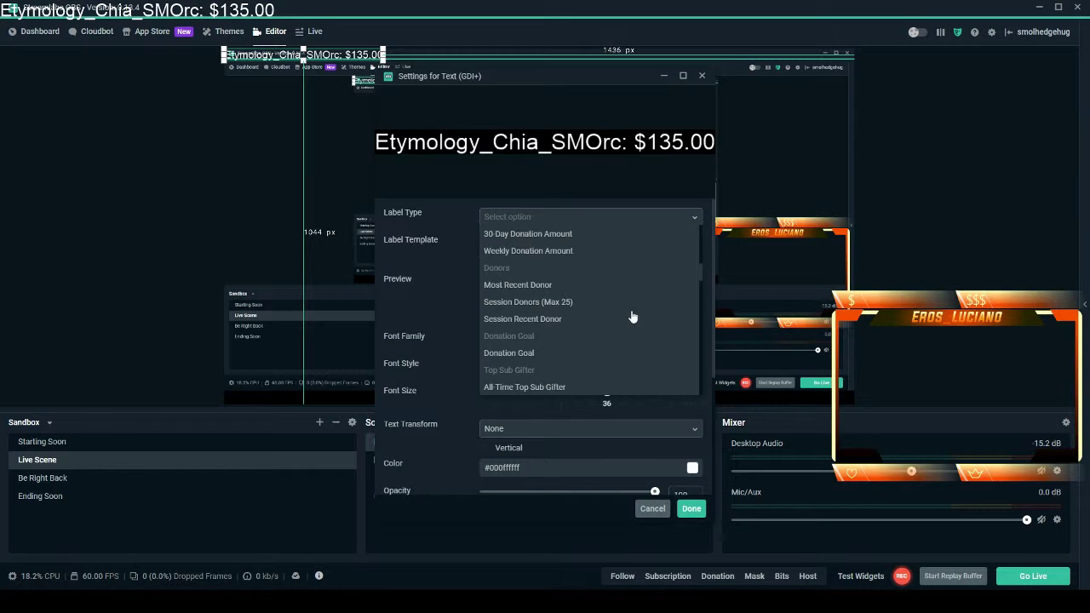
left_click(558, 286)
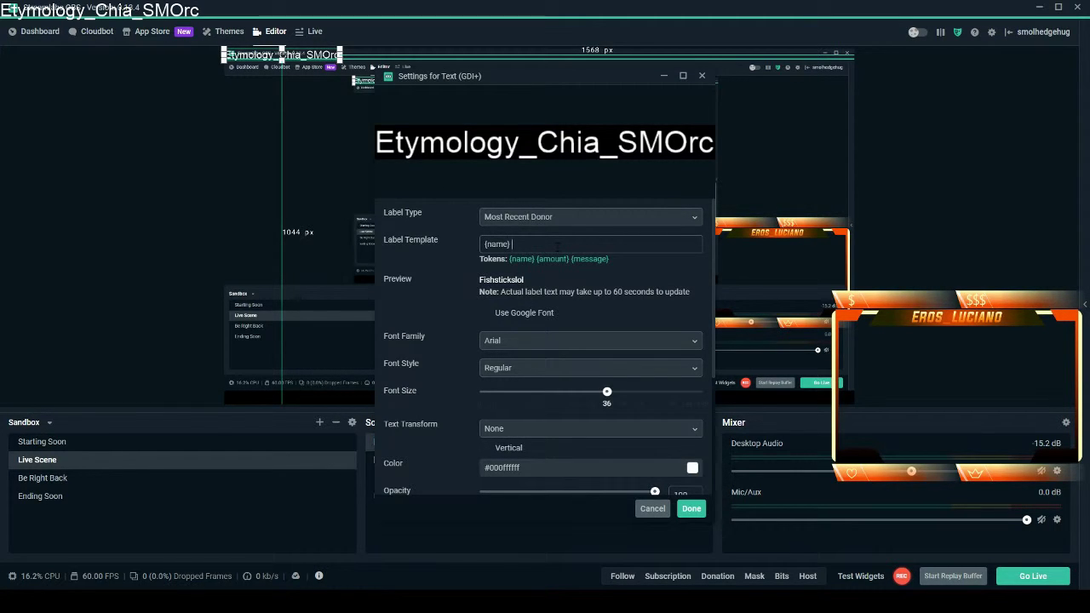
type("mo")
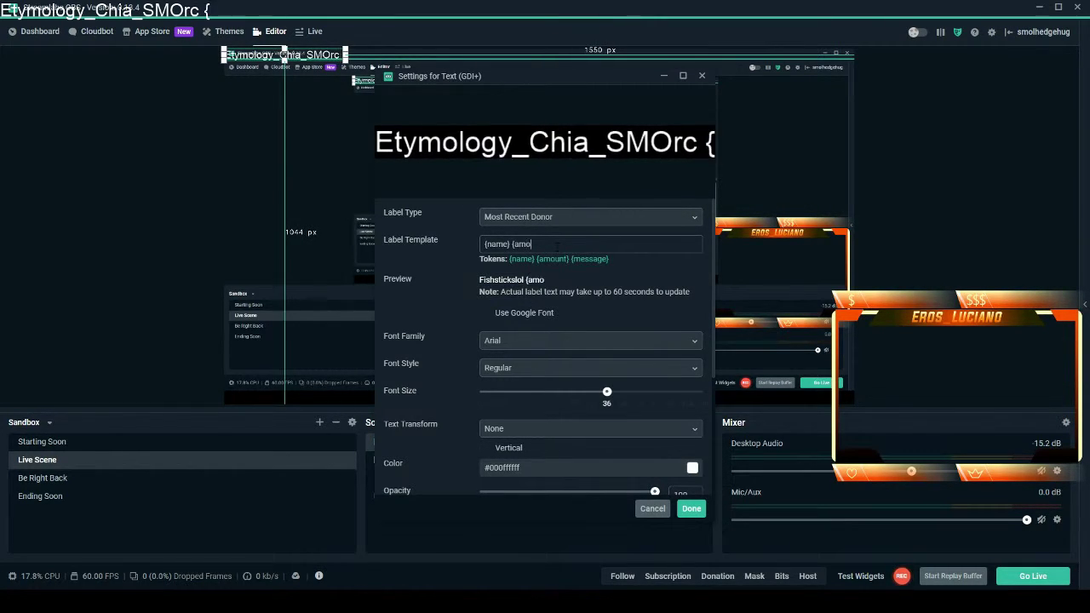
type("unt")
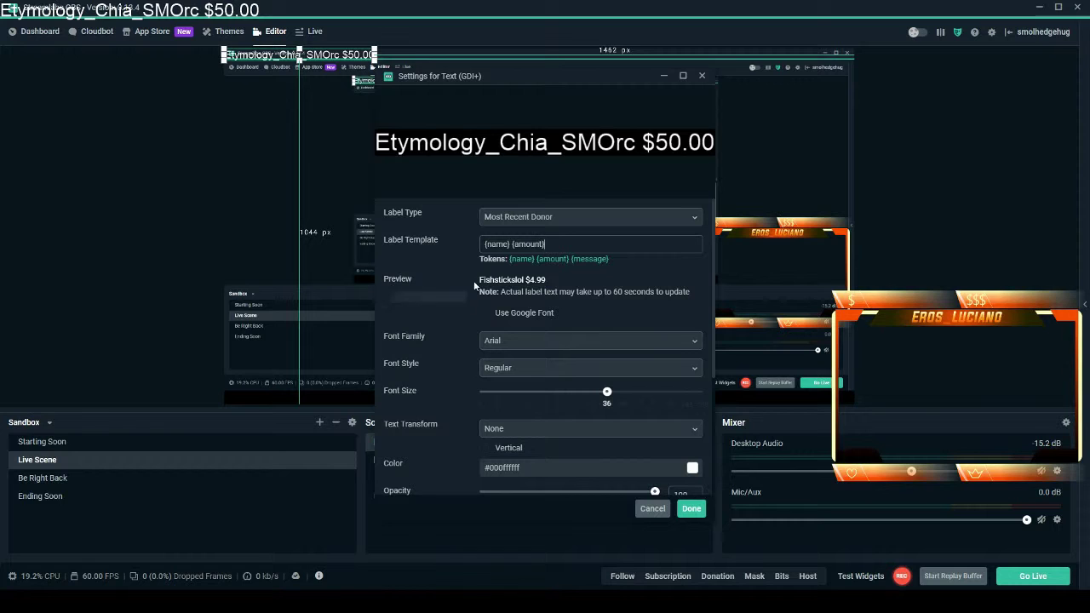
left_click(522, 345)
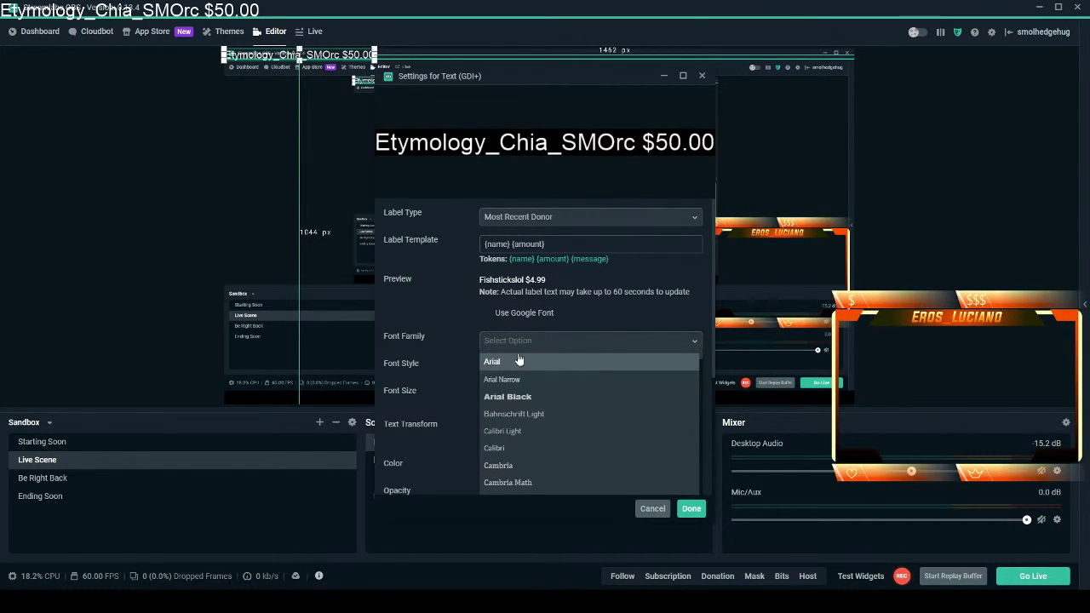
left_click(493, 362)
scroll(456, 362, "down", 4)
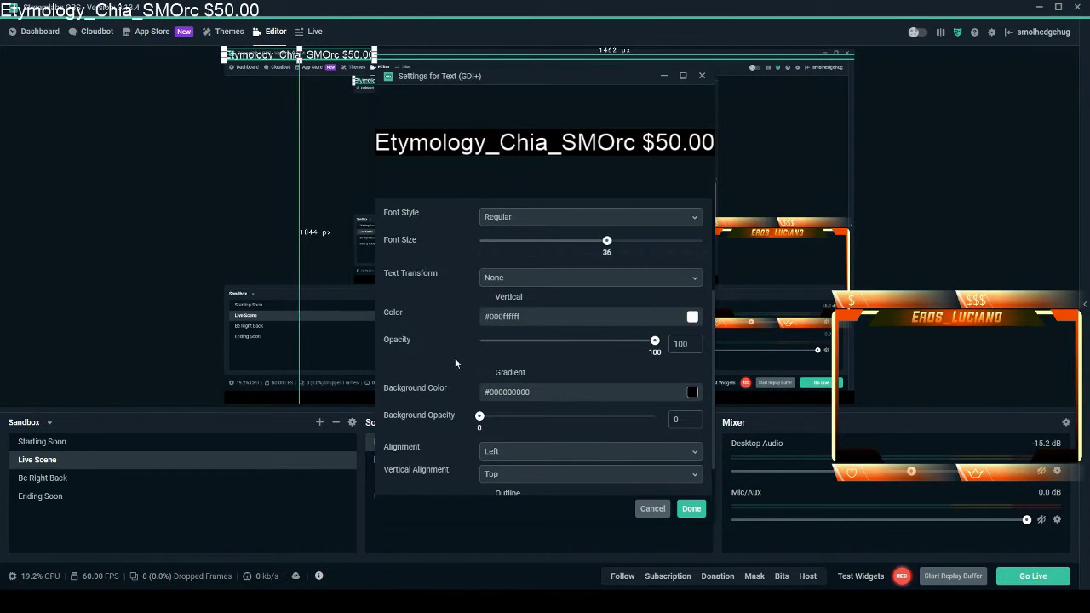
scroll(459, 287, "down", 1)
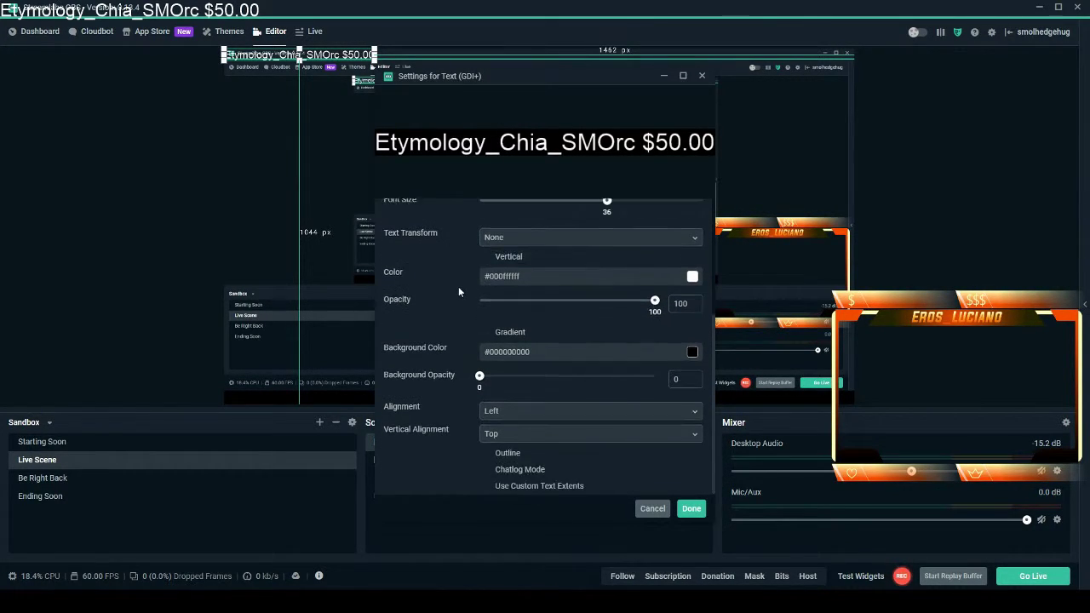
left_click(691, 509)
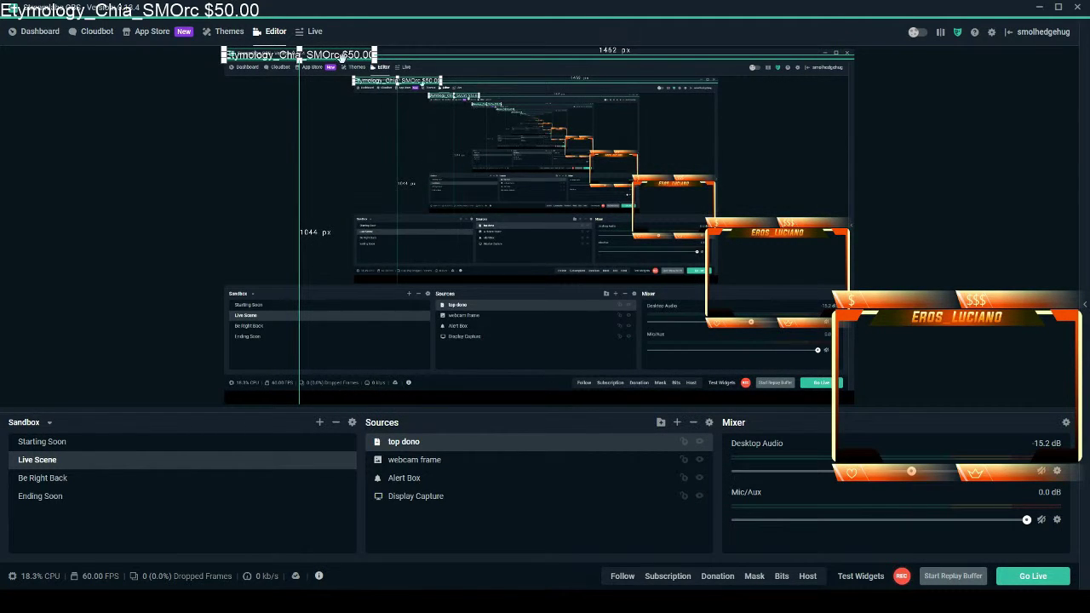
Place the top dono label along the top of the webcam frame and add a Scroll filter.
left_click_drag(343, 54, 849, 223)
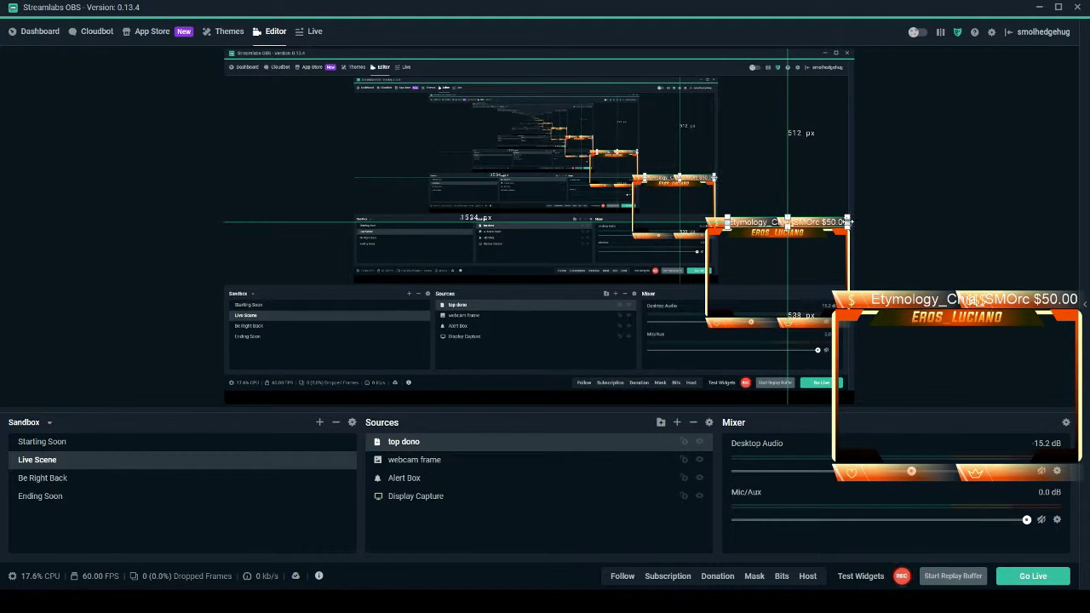
right_click(407, 448)
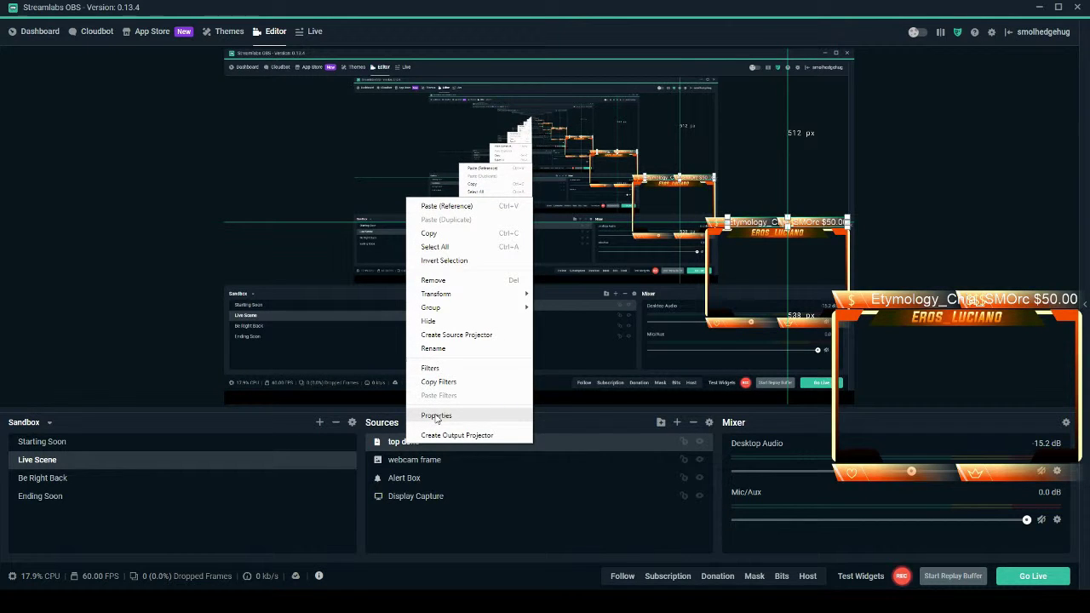
left_click(431, 368)
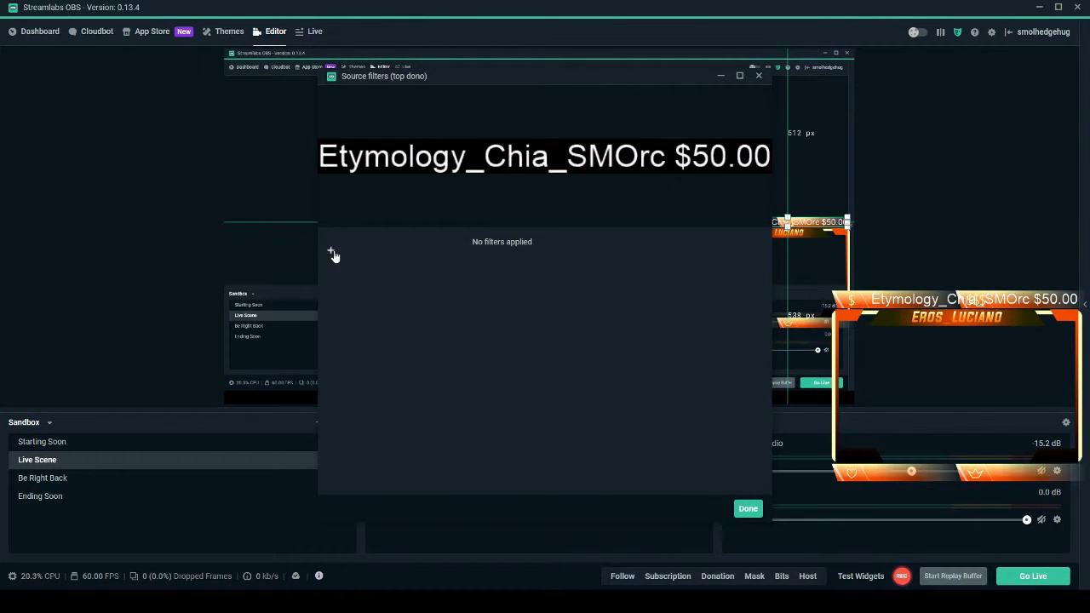
left_click(332, 253)
left_click(405, 235)
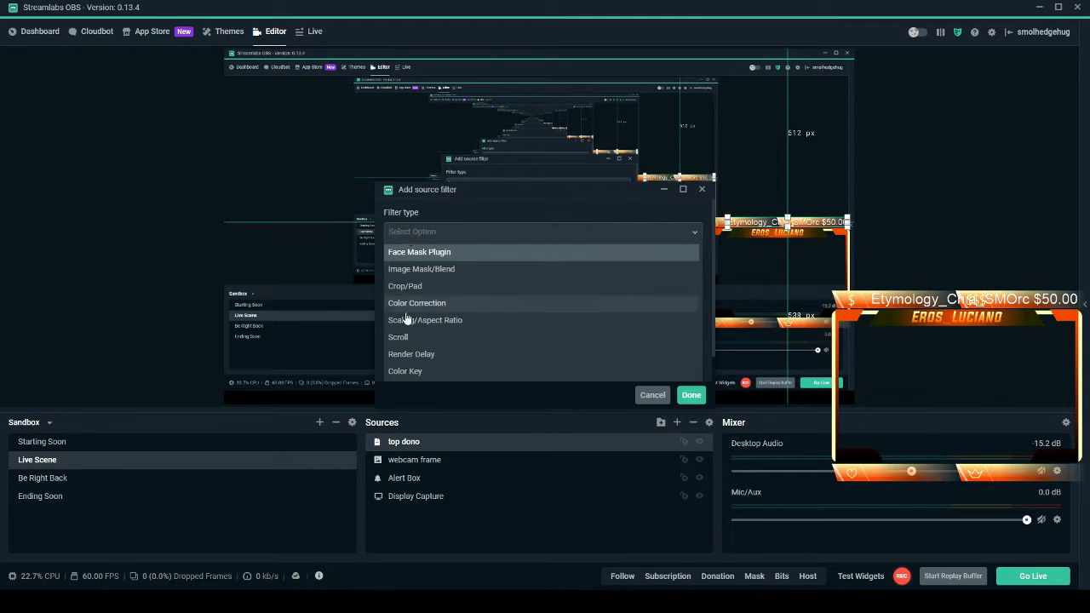
left_click(402, 337)
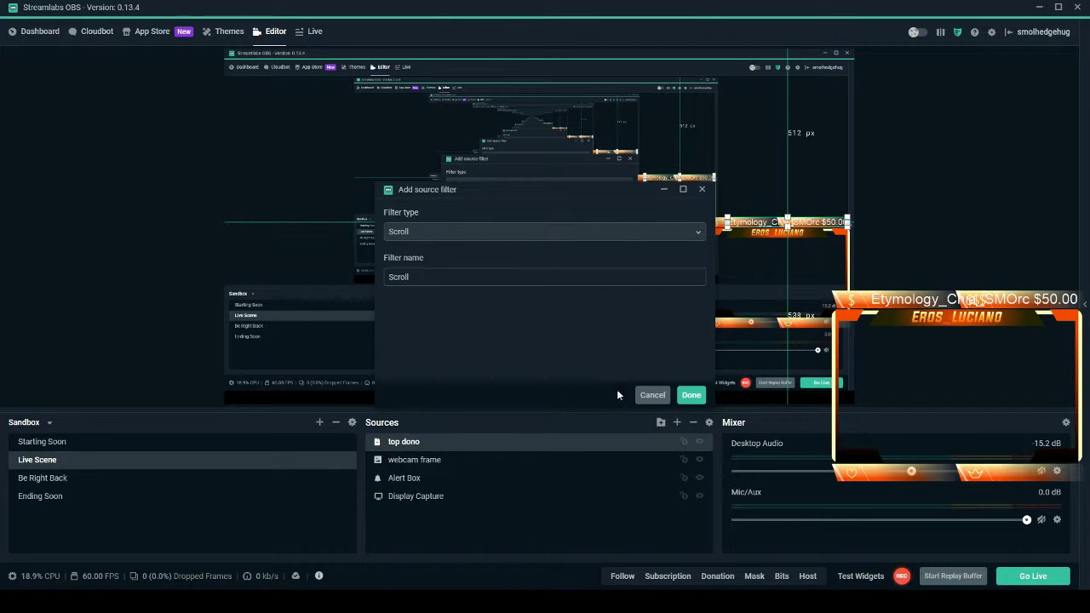
left_click(691, 395)
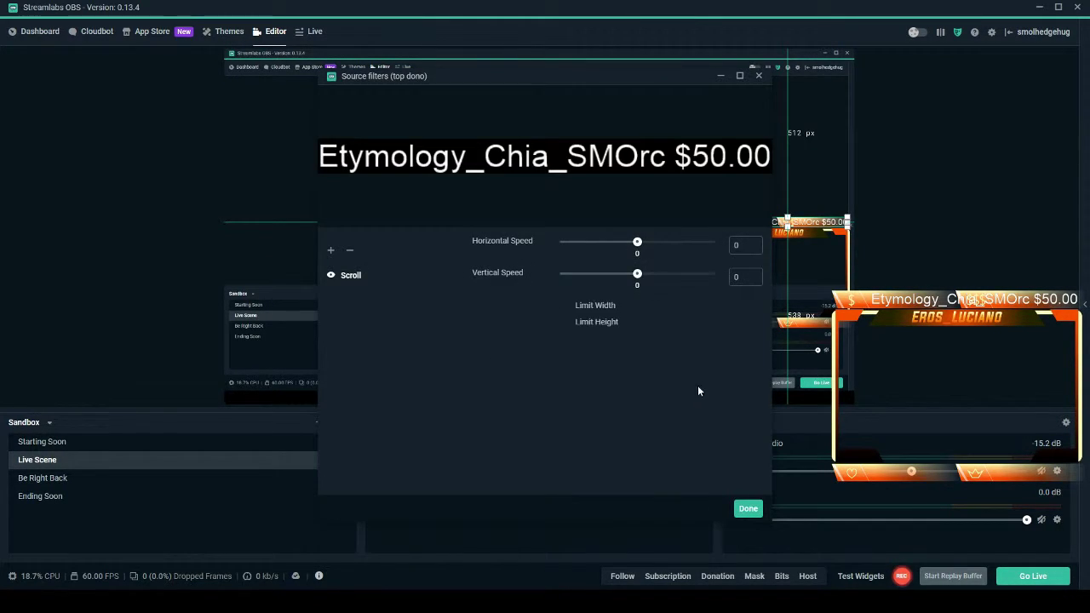
Set the Scroll filter's horizontal speed to 27.
left_click_drag(638, 243, 689, 245)
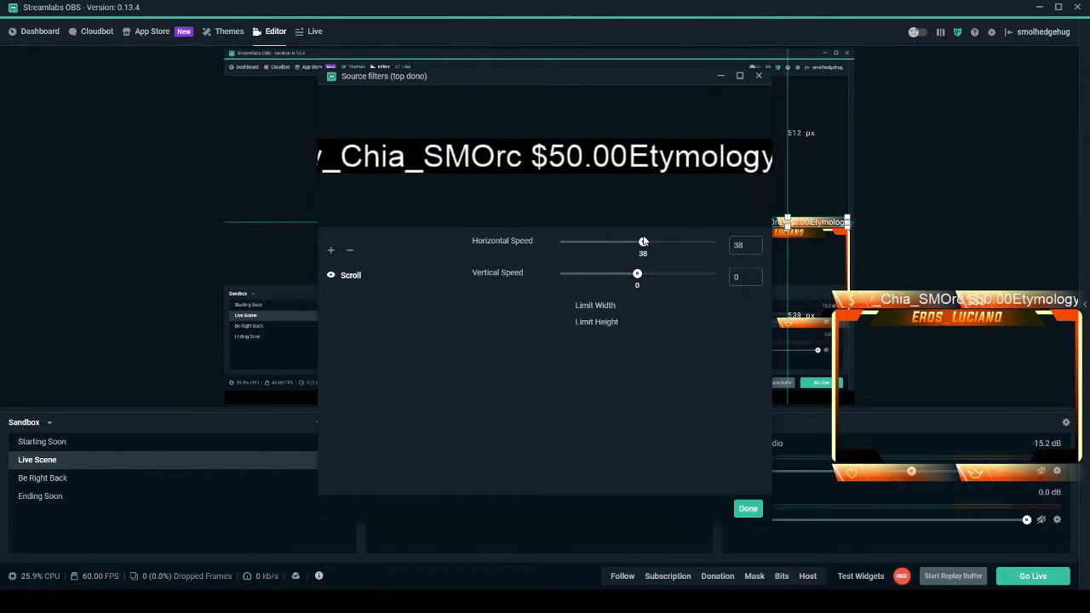
left_click_drag(643, 241, 641, 241)
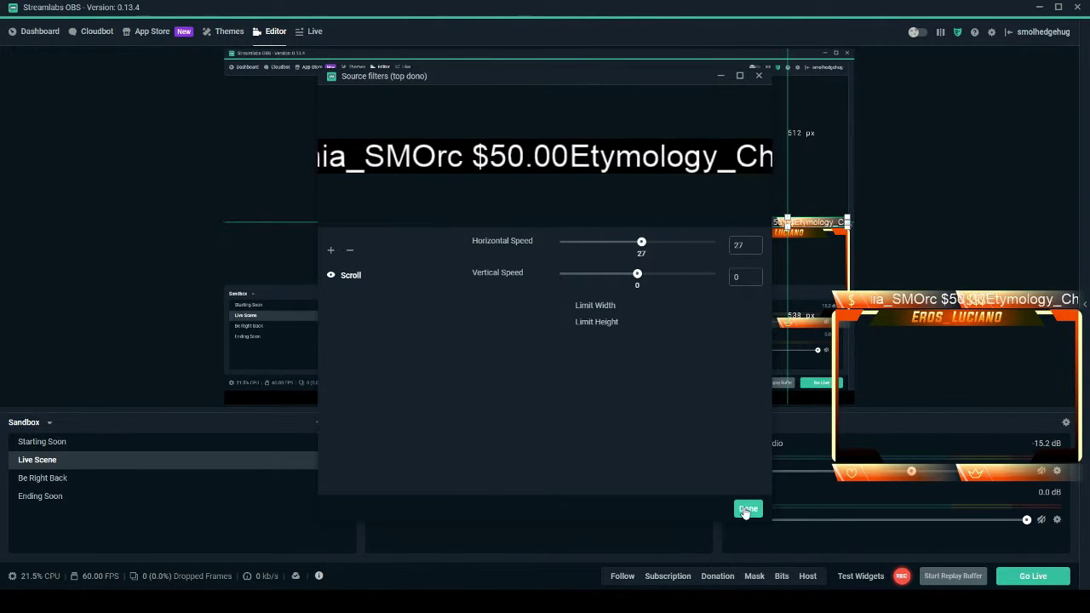
left_click(747, 509)
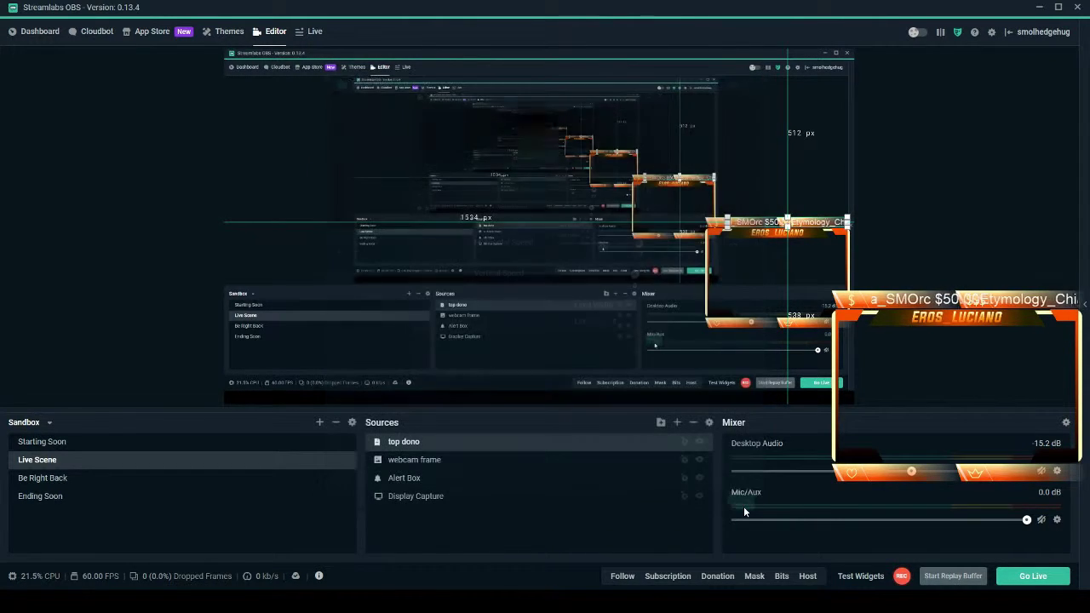
Add a Crop/Pad filter to the top dono text source.
right_click(418, 450)
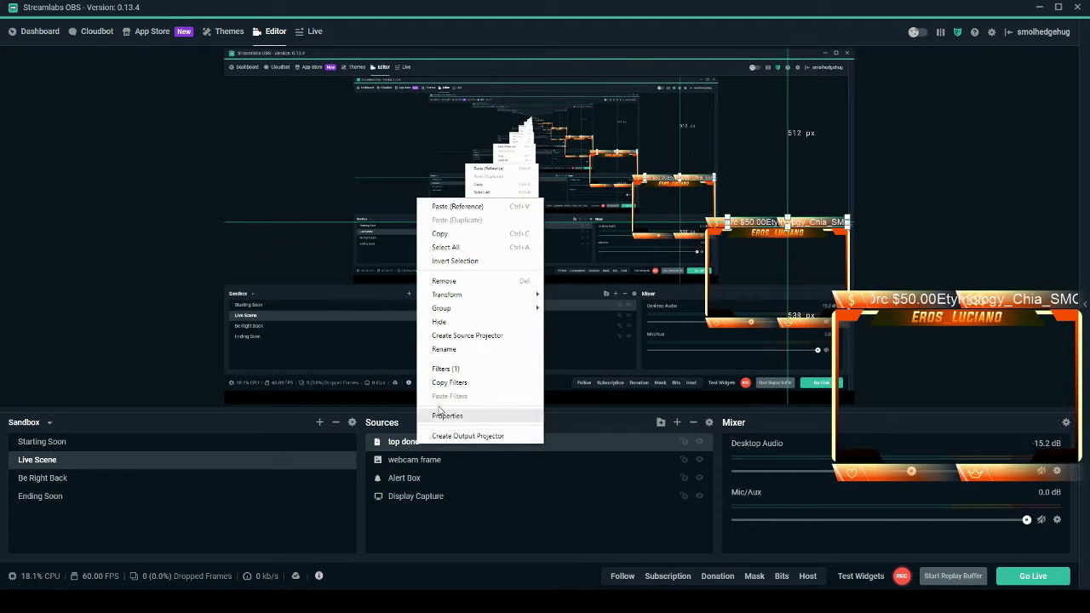
left_click(441, 369)
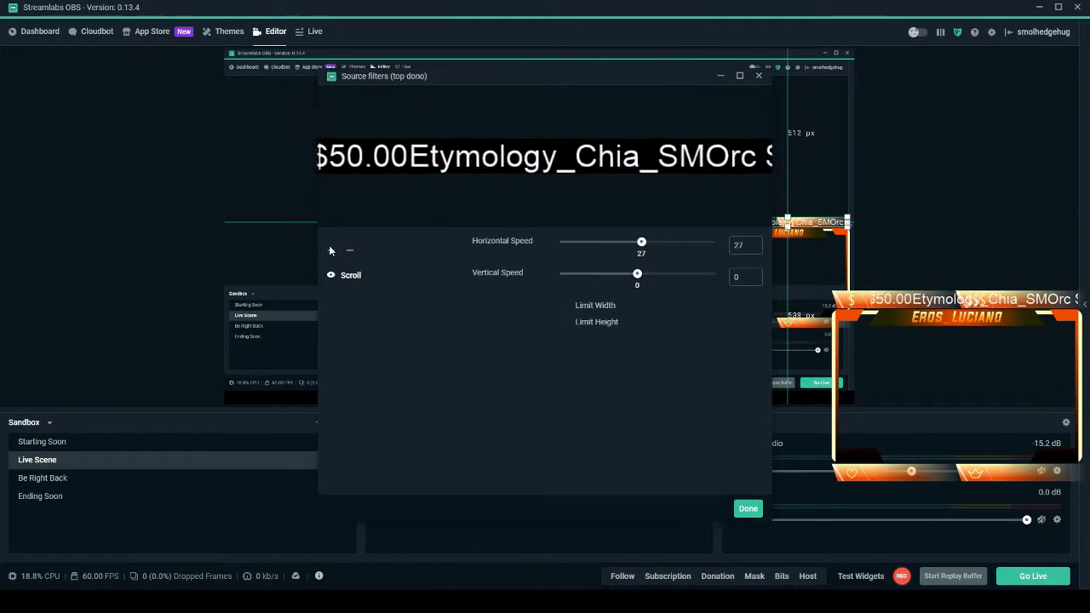
left_click(331, 248)
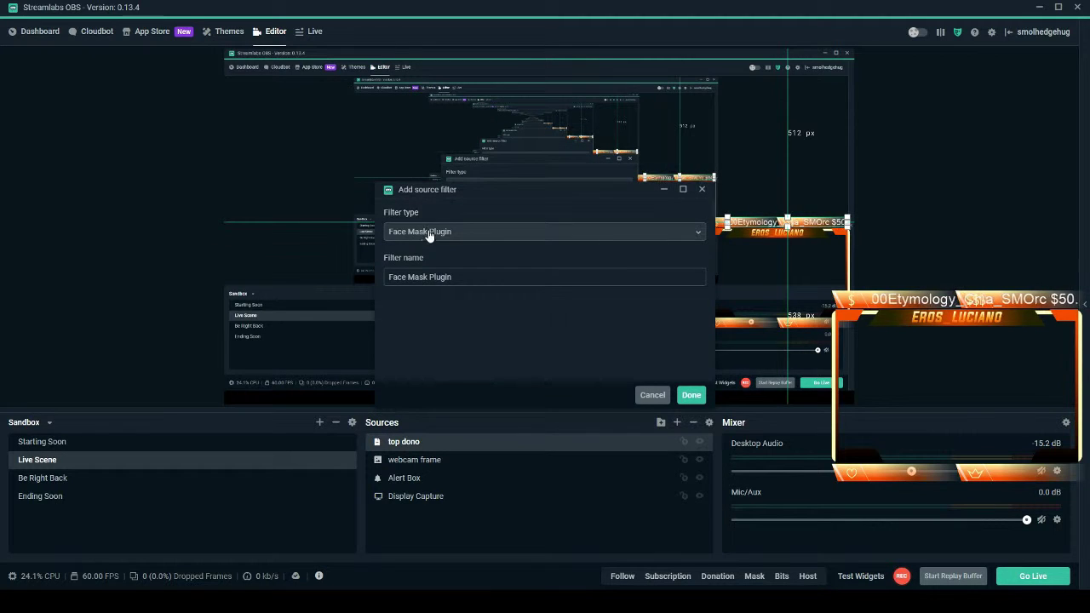
left_click(429, 235)
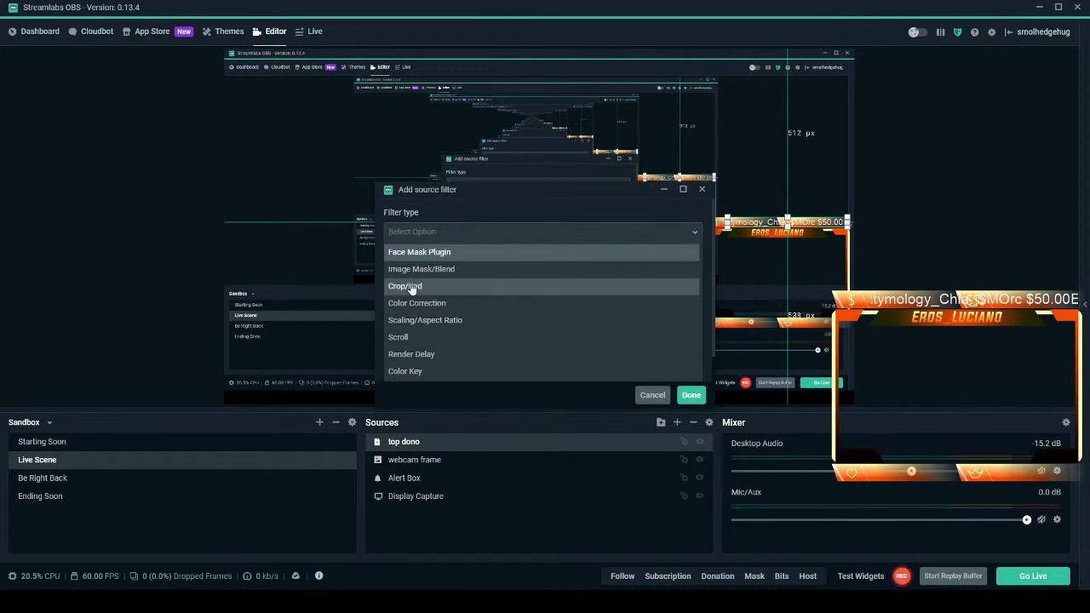
left_click(462, 291)
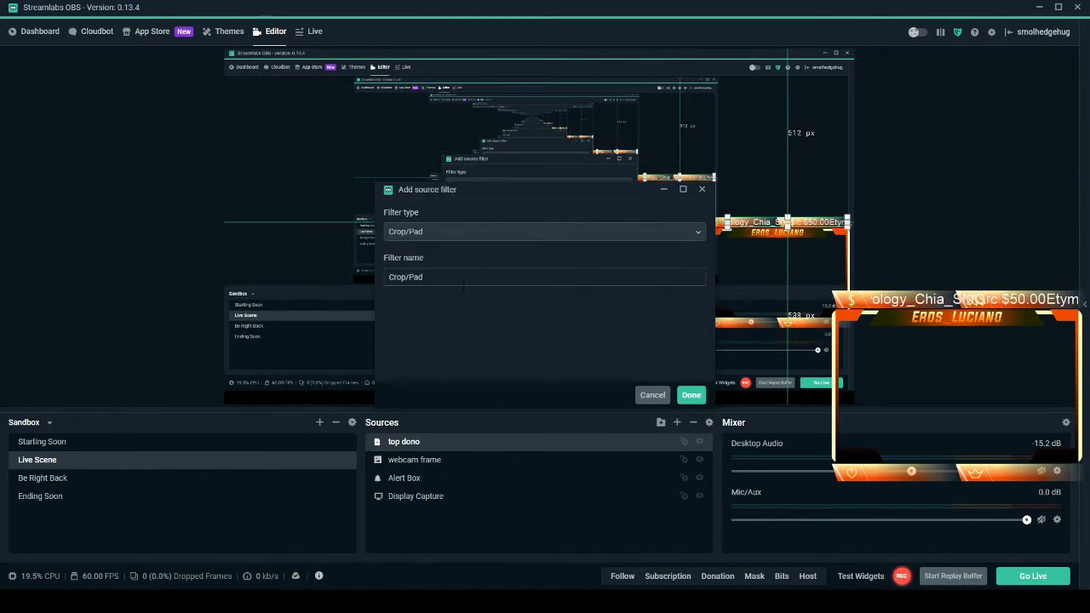
left_click(691, 396)
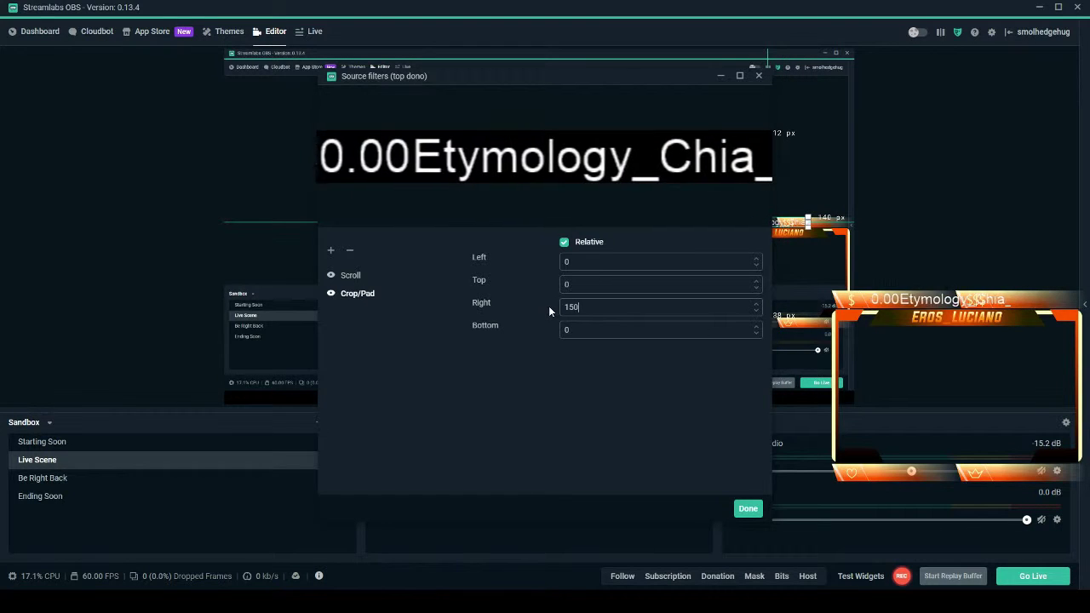
Set the Crop/Pad right value to 275 and close the filters.
type("200")
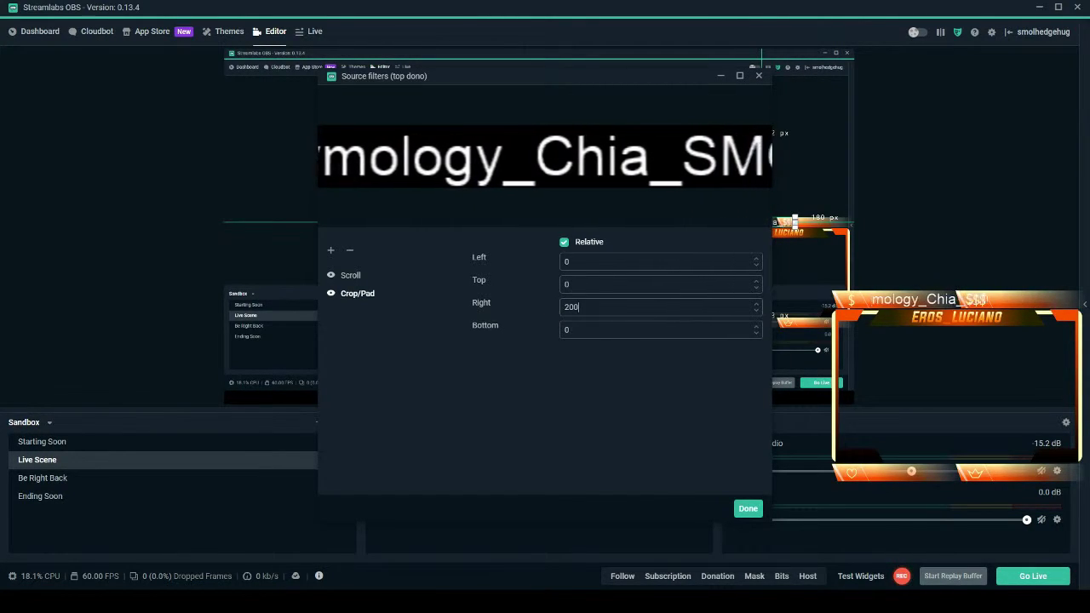
key("ctrl+a")
type("250")
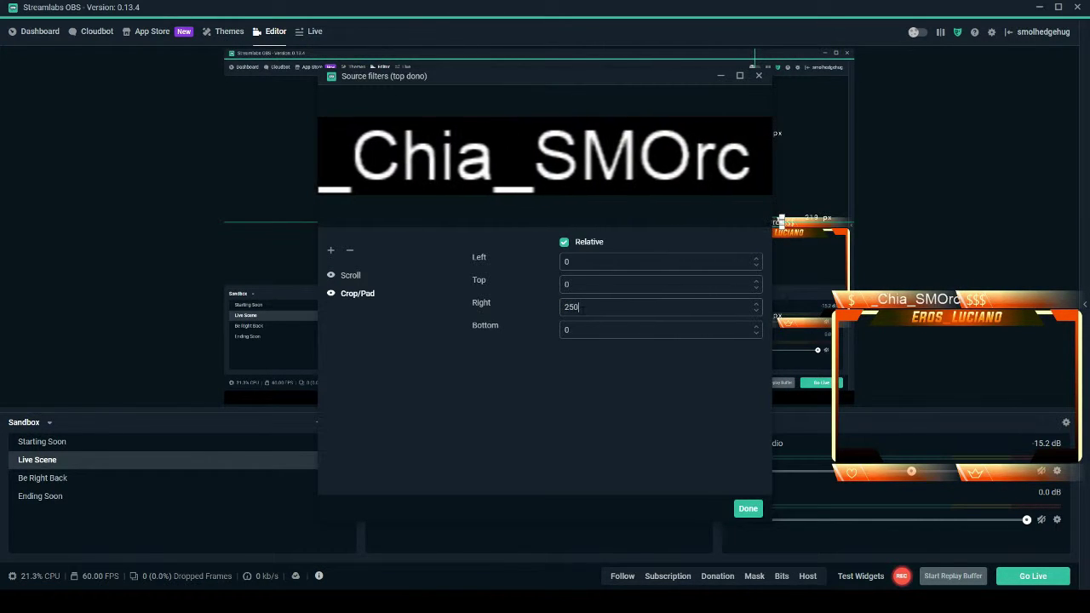
left_click_drag(580, 307, 569, 307)
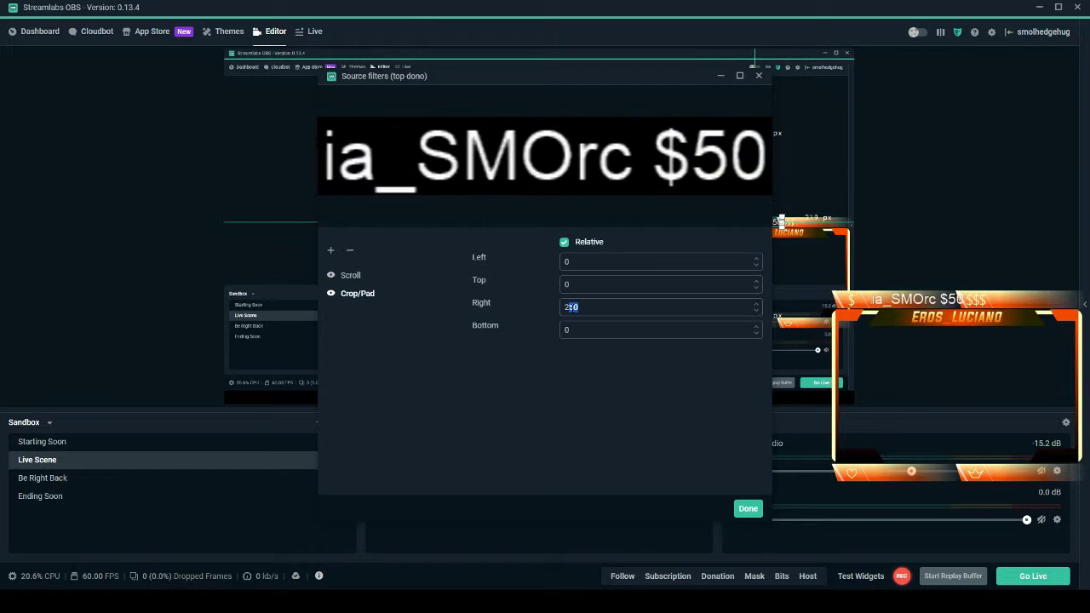
type("75")
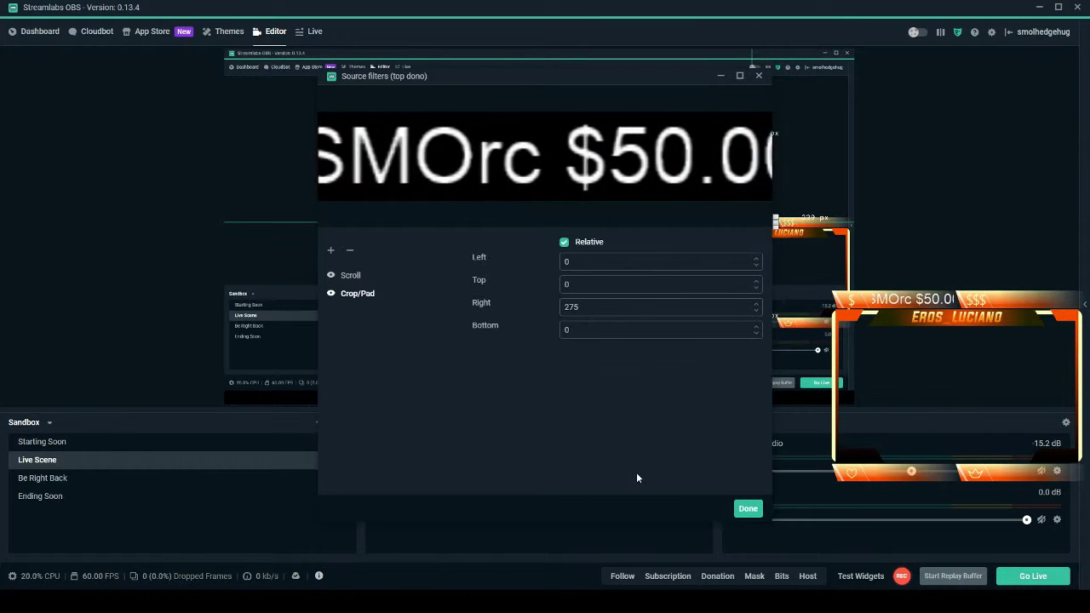
left_click(745, 509)
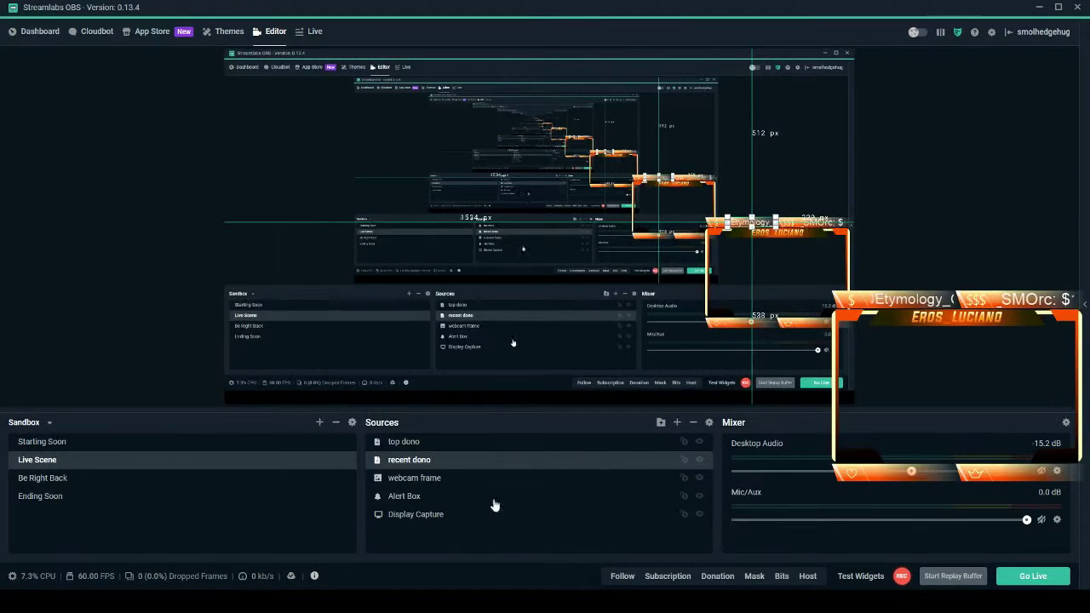
Remove the Crop/Pad filter from the recent dono source.
right_click(414, 465)
left_click(442, 386)
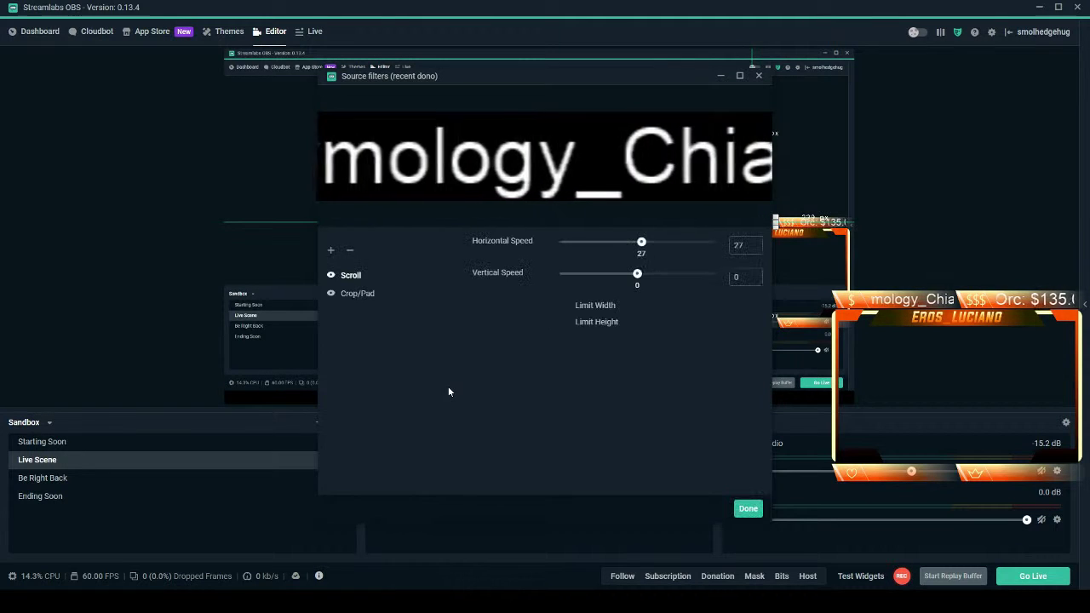
left_click(349, 251)
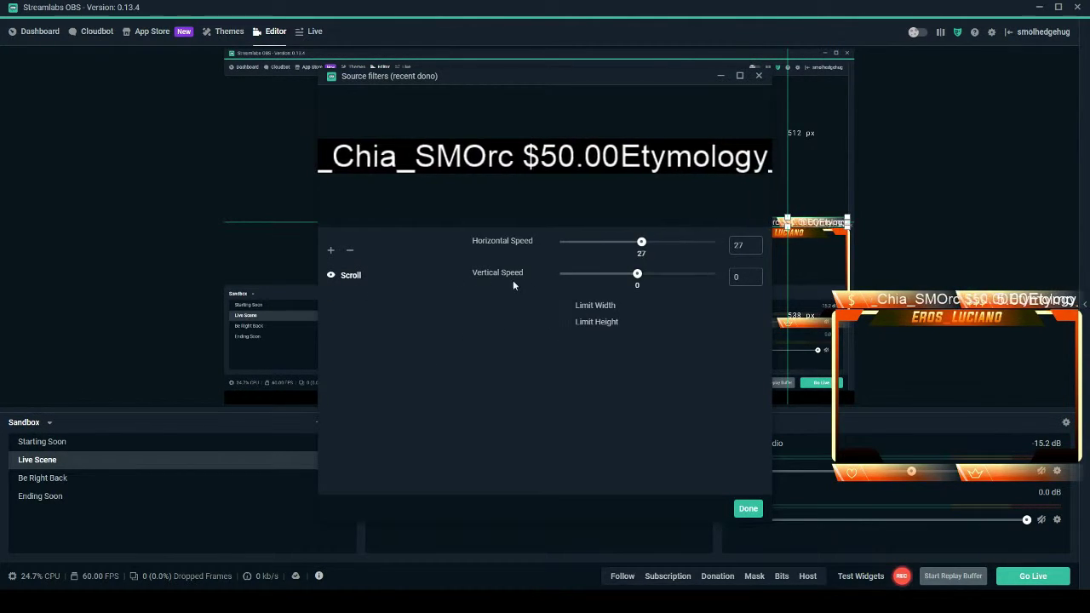
Enable Limit Width on the recent dono Scroll filter with width about 175.
left_click(568, 307)
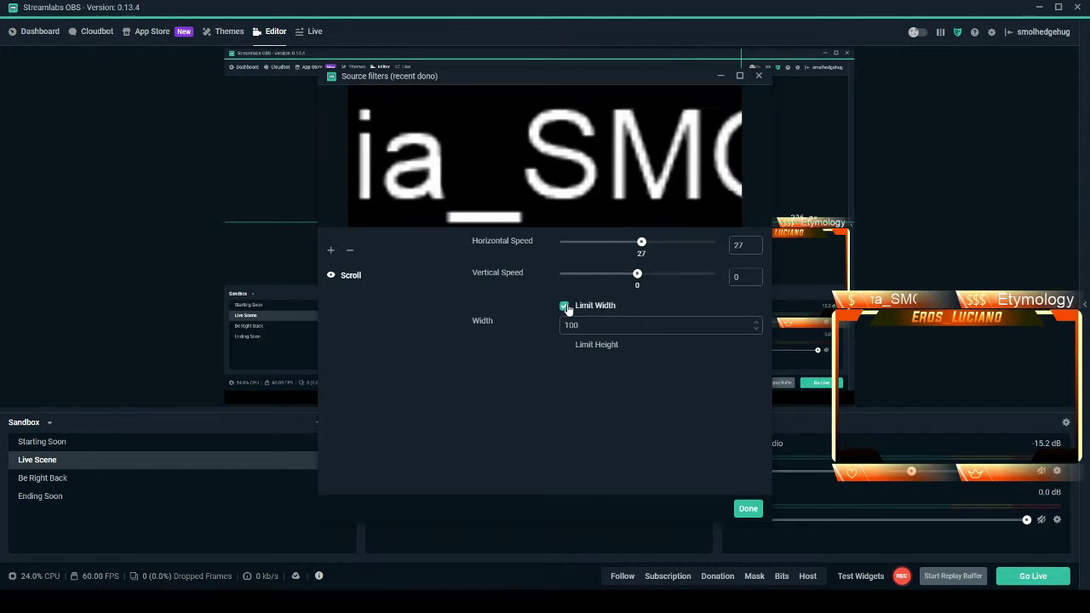
left_click_drag(618, 80, 502, 97)
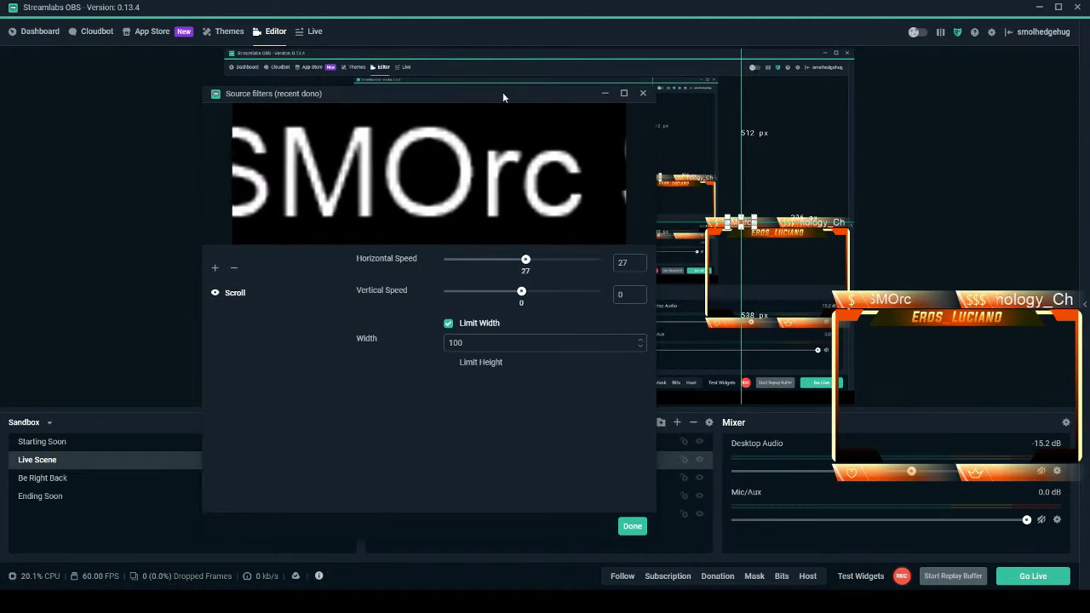
left_click_drag(453, 343, 465, 343)
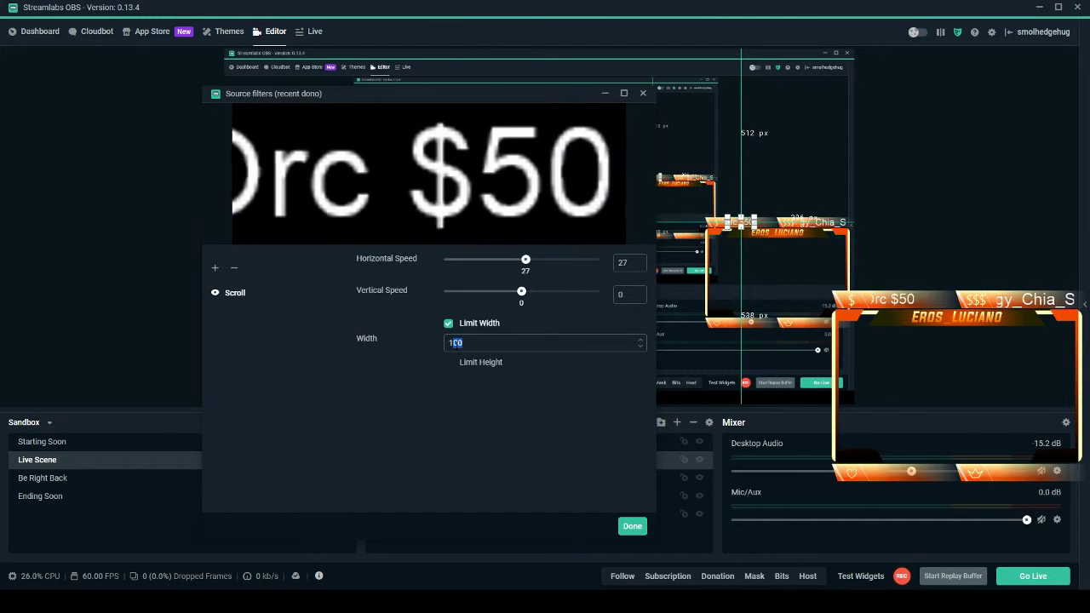
type("50")
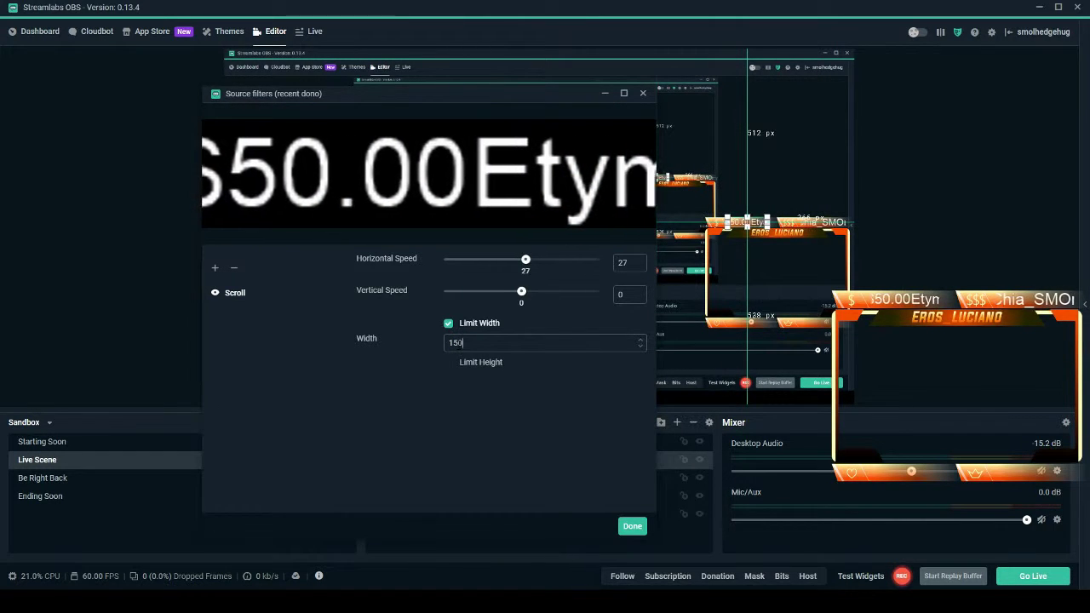
key("BackSpace")
key("BackSpace")
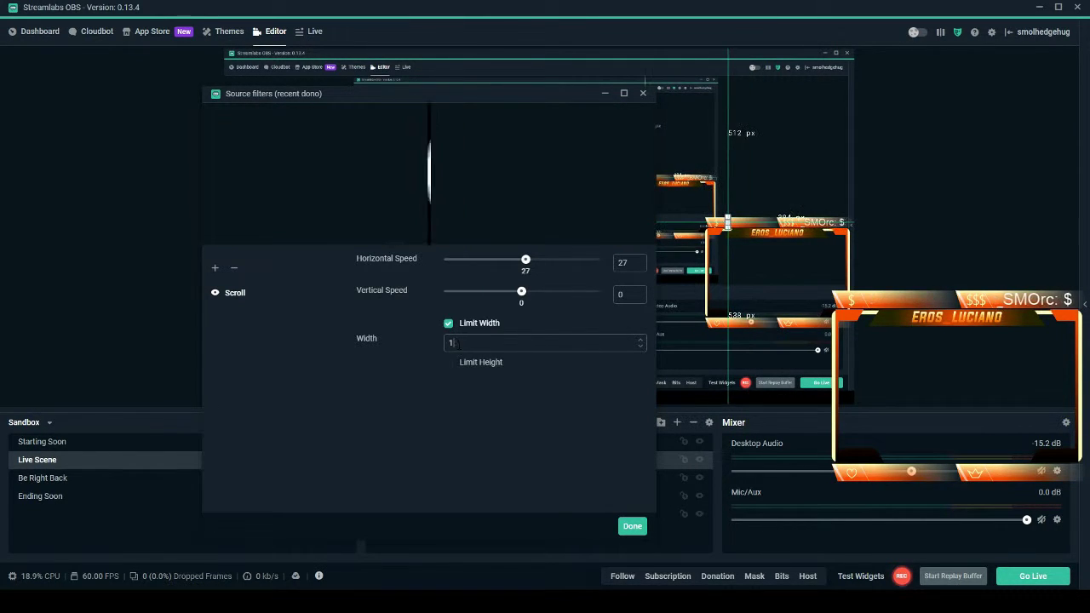
type("73")
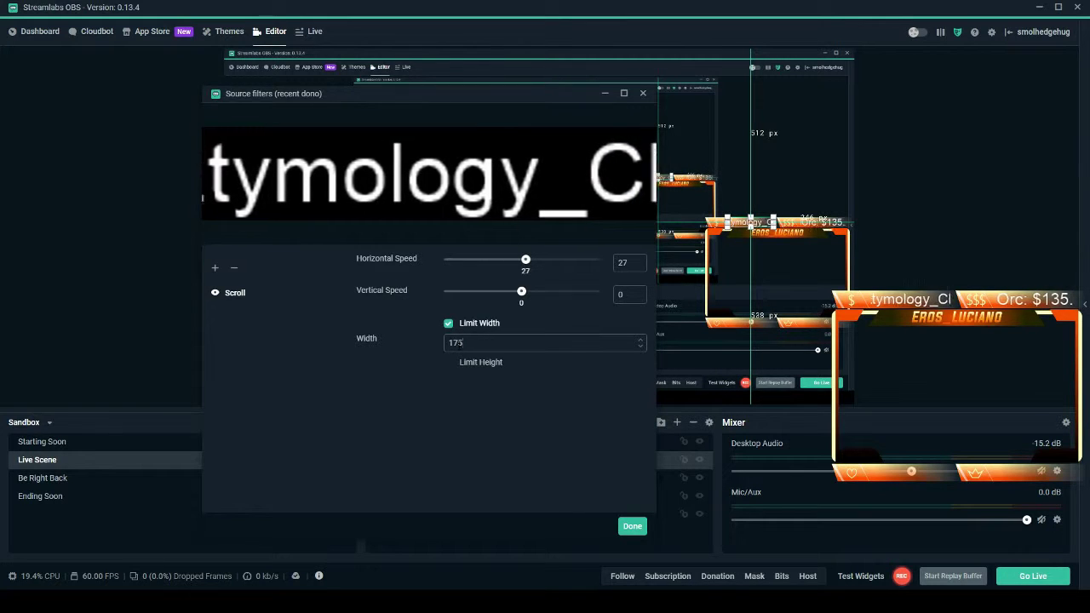
left_click(632, 527)
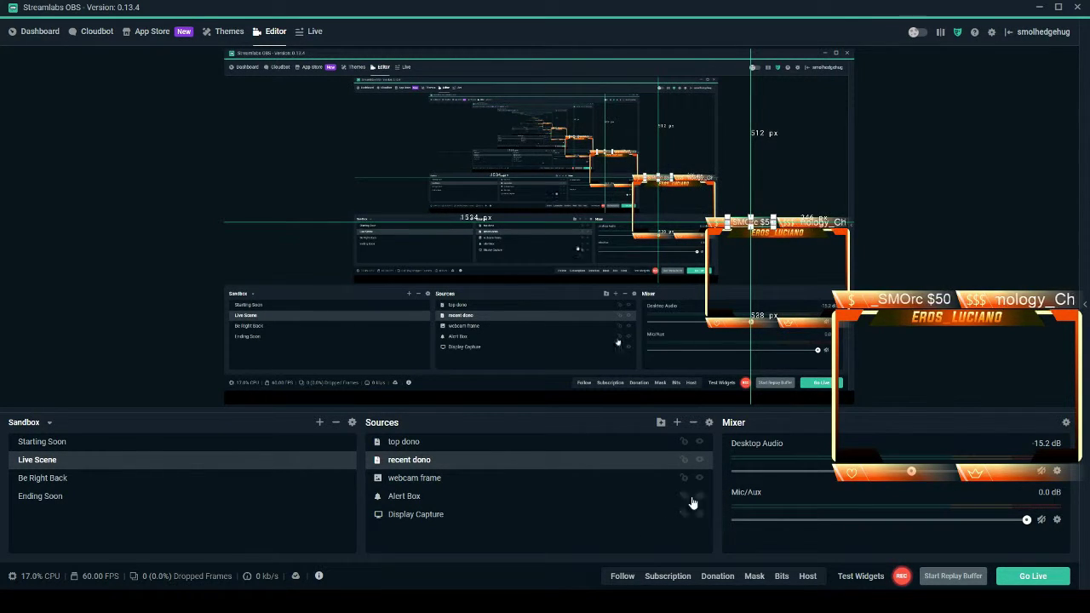
Add a Stream Label source named 'recent follow' to the scene.
left_click(677, 422)
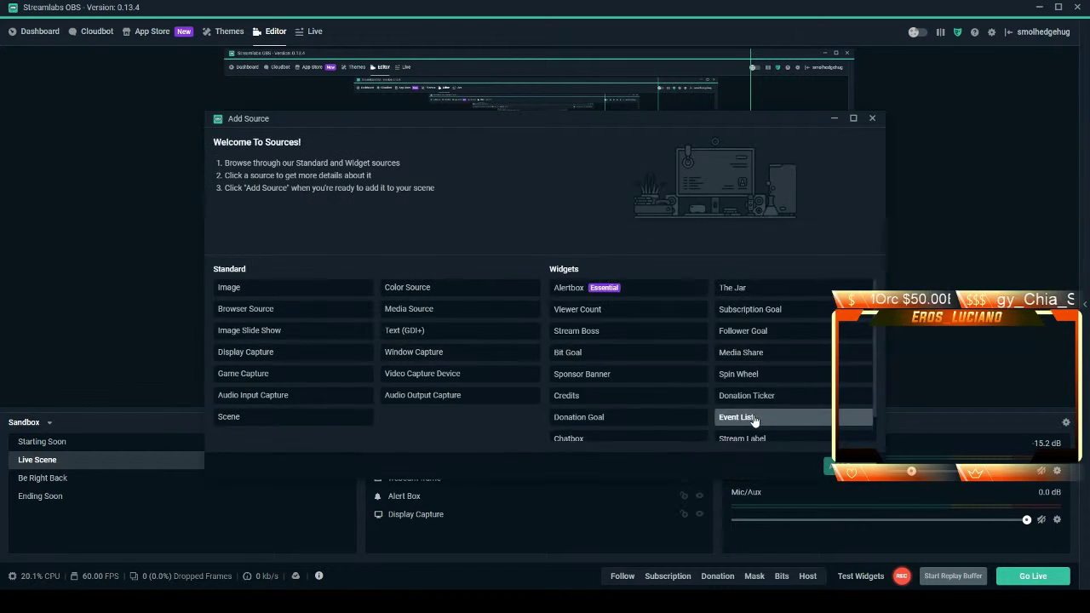
scroll(796, 413, "down", 2)
left_click(766, 411)
left_click(828, 465)
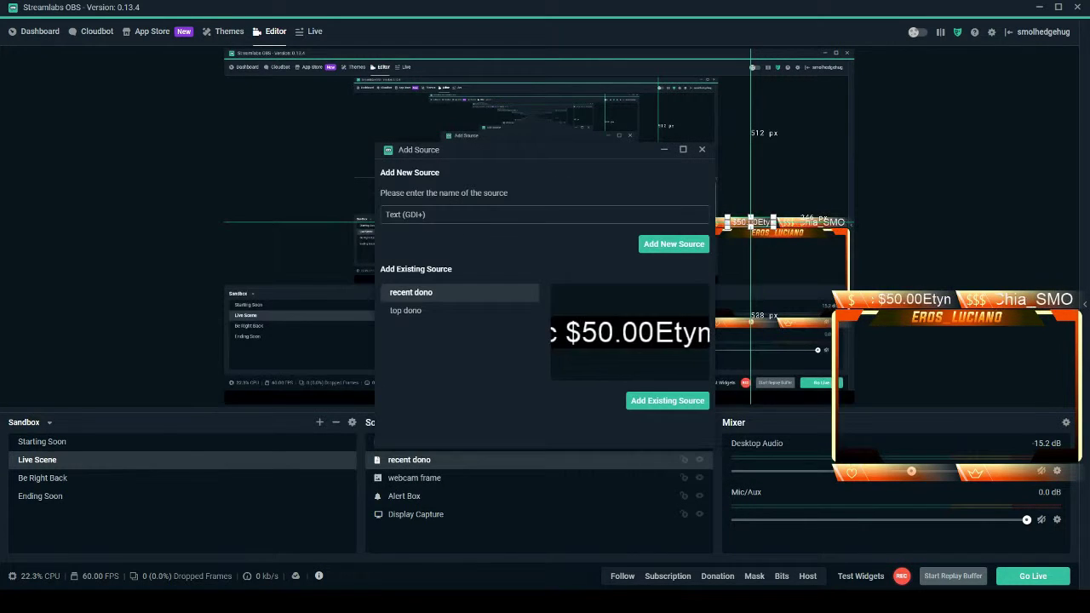
left_click_drag(429, 214, 379, 214)
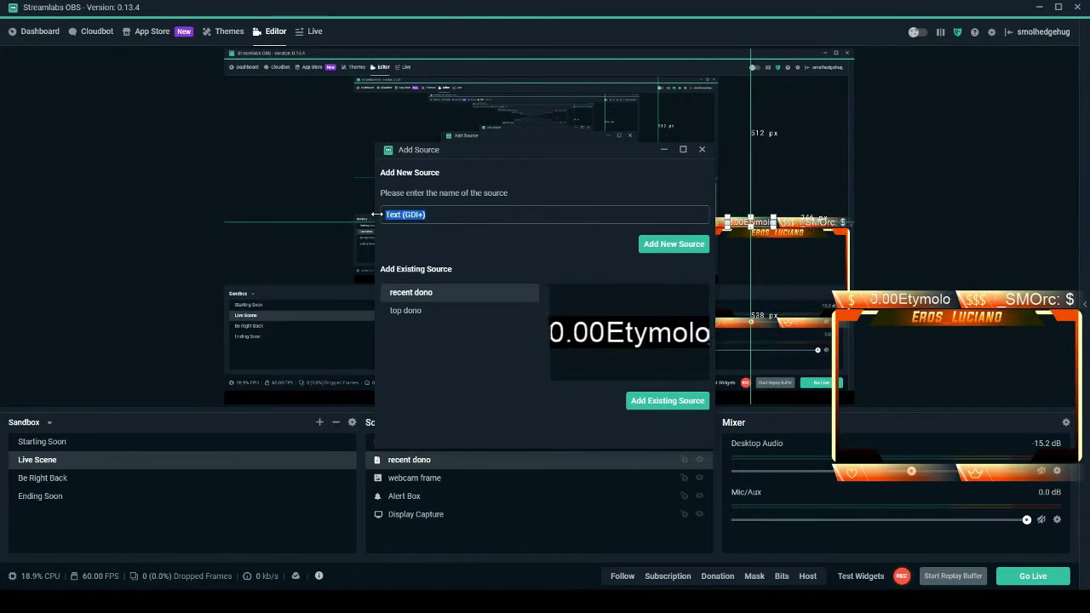
type("recent")
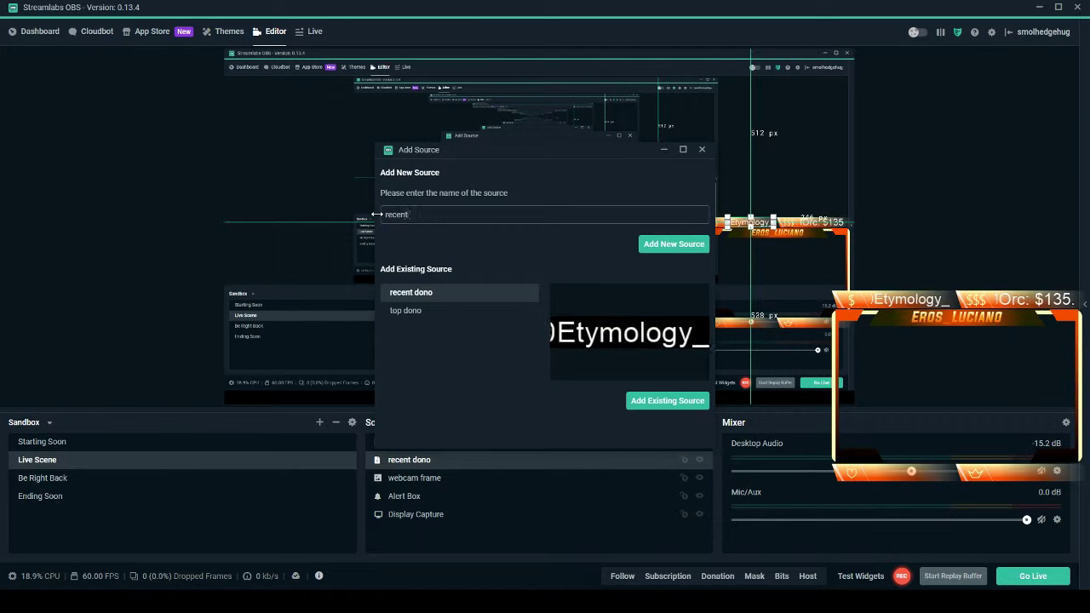
type(" follow")
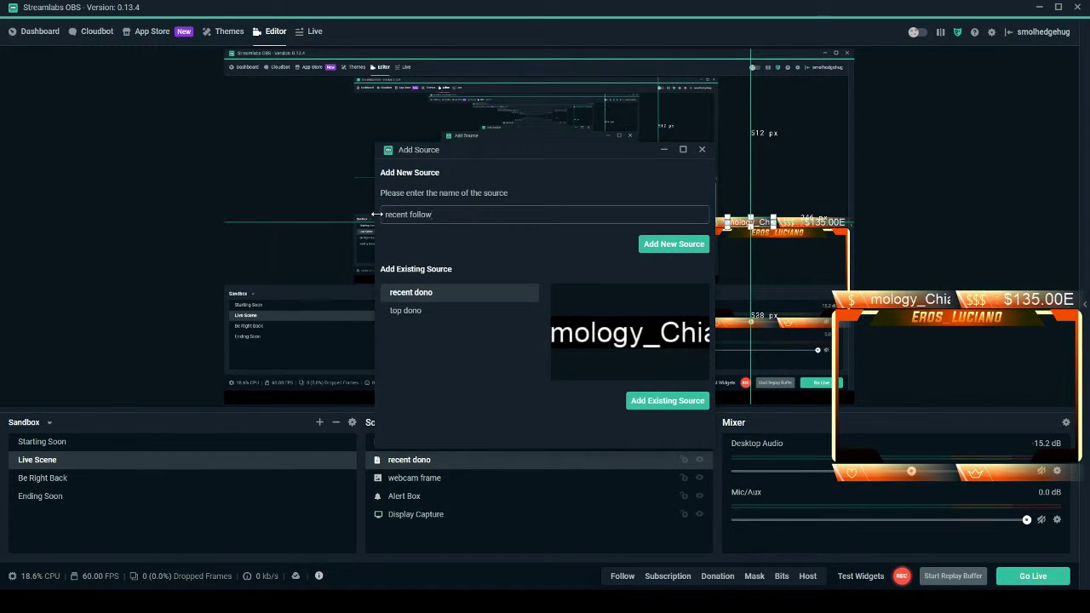
key("Return")
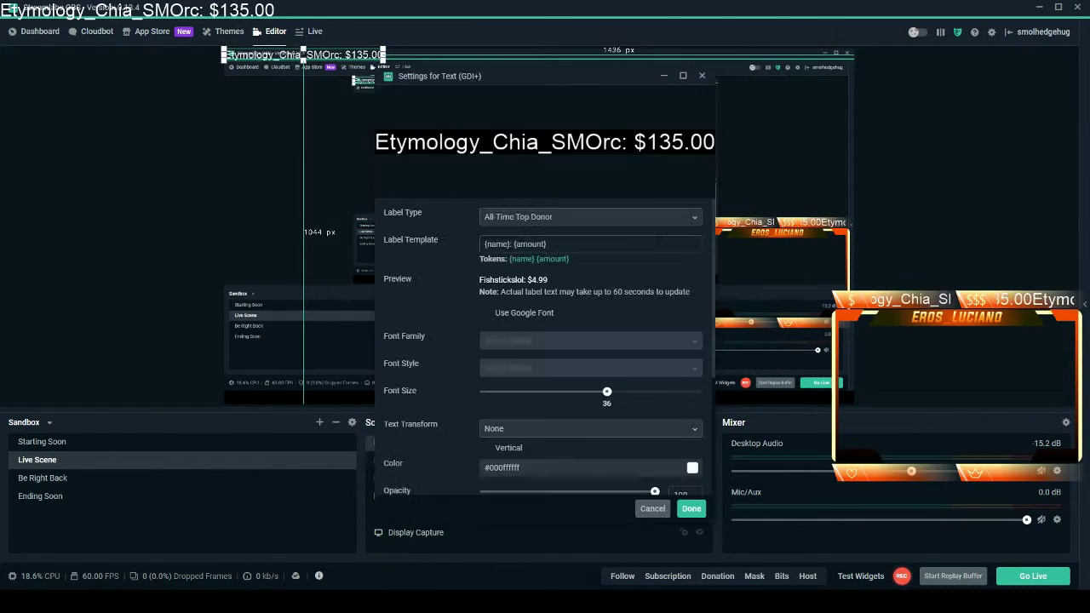
Set the recent follow label type to Most Recent Follower and save.
left_click(670, 219)
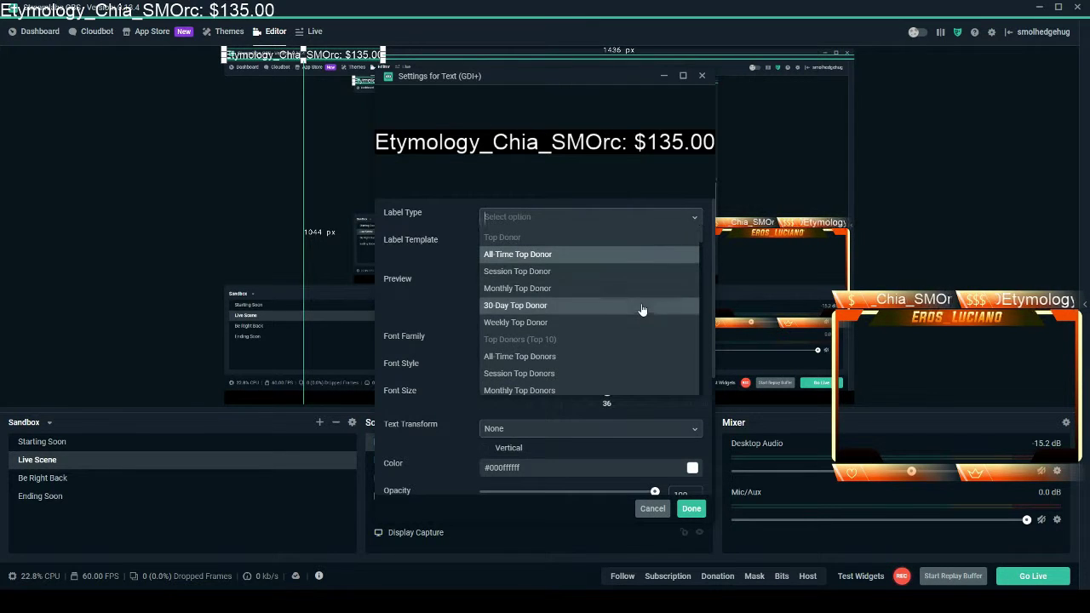
scroll(643, 309, "down", 5)
scroll(643, 309, "down", 8)
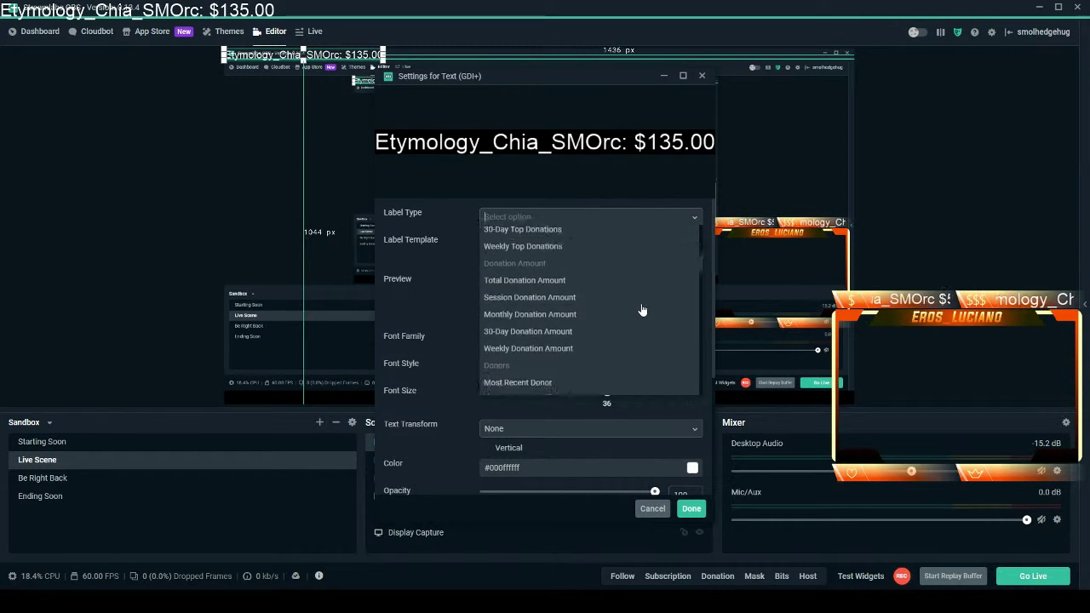
scroll(643, 309, "down", 8)
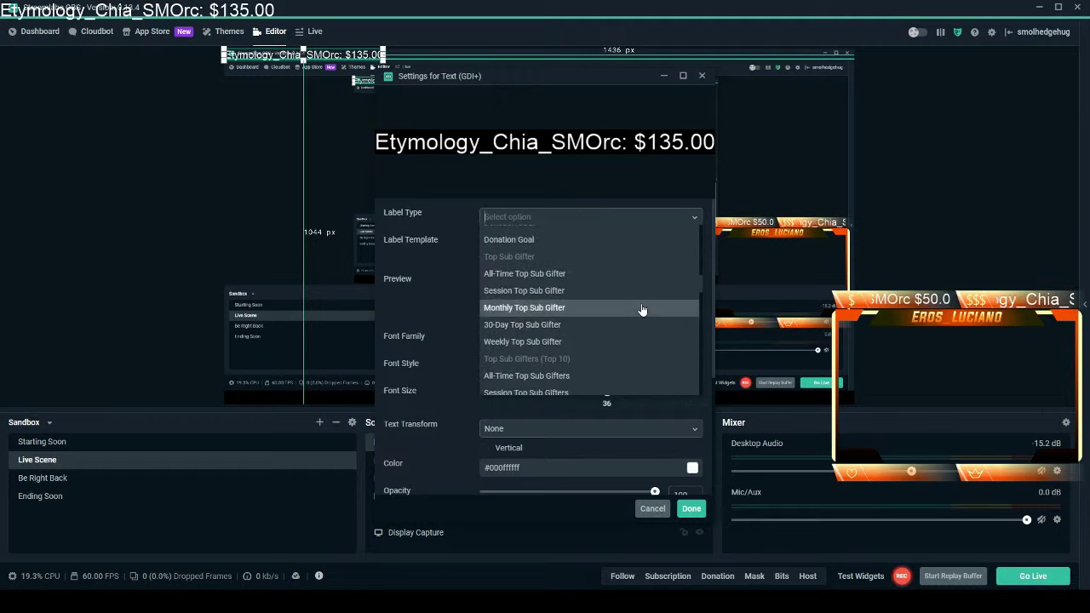
scroll(643, 309, "down", 4)
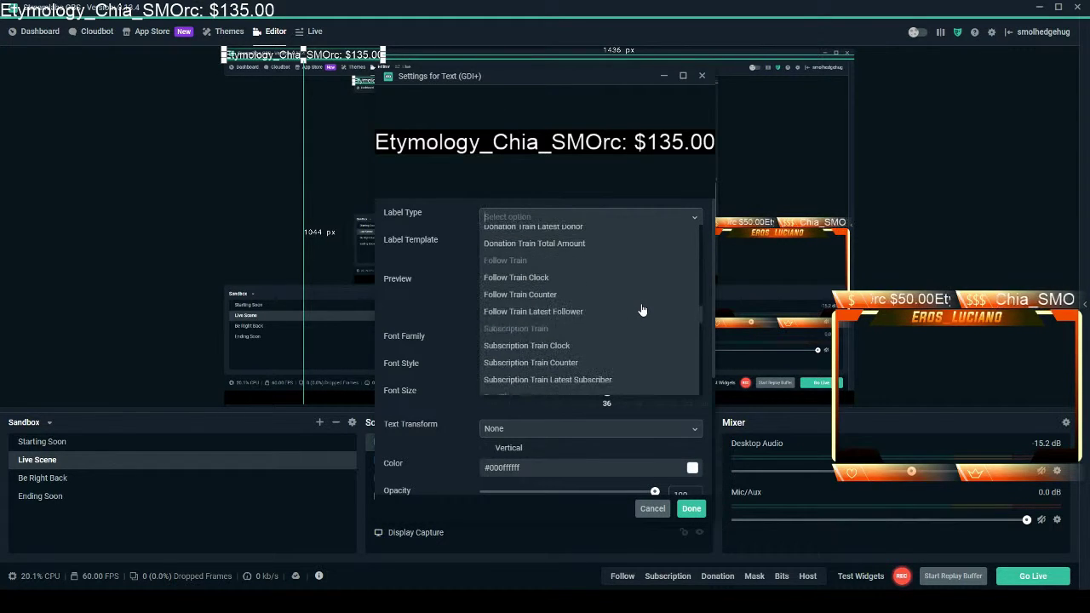
scroll(643, 309, "down", 8)
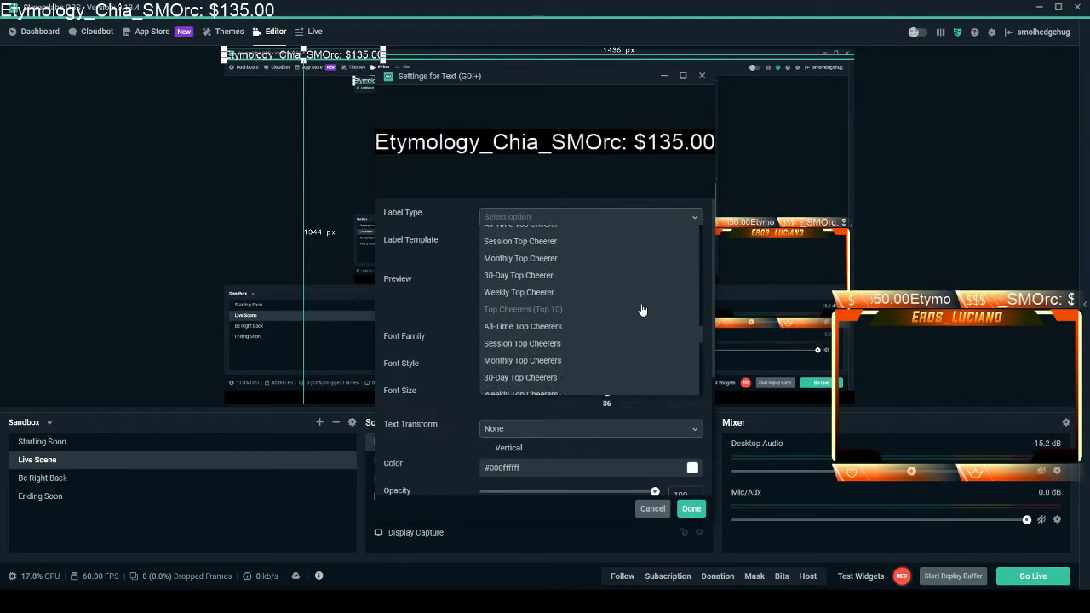
scroll(643, 309, "down", 8)
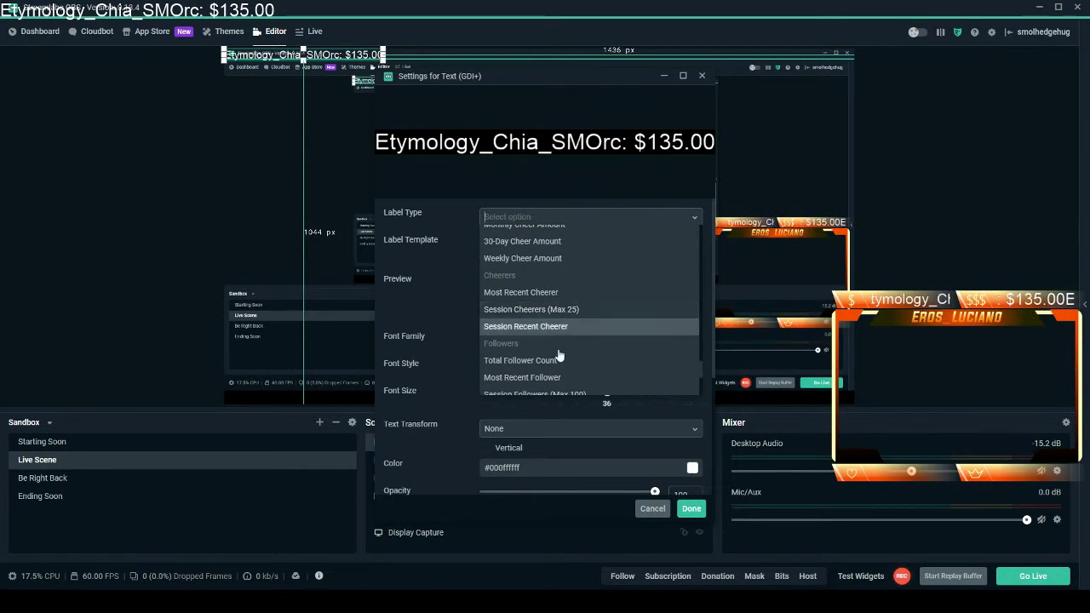
left_click(538, 377)
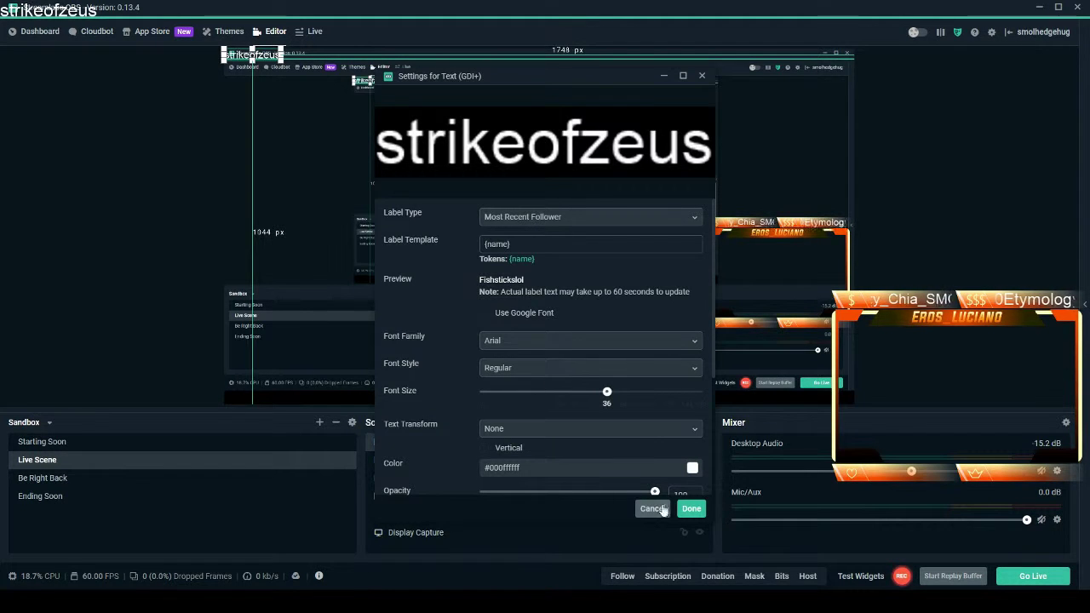
left_click(691, 509)
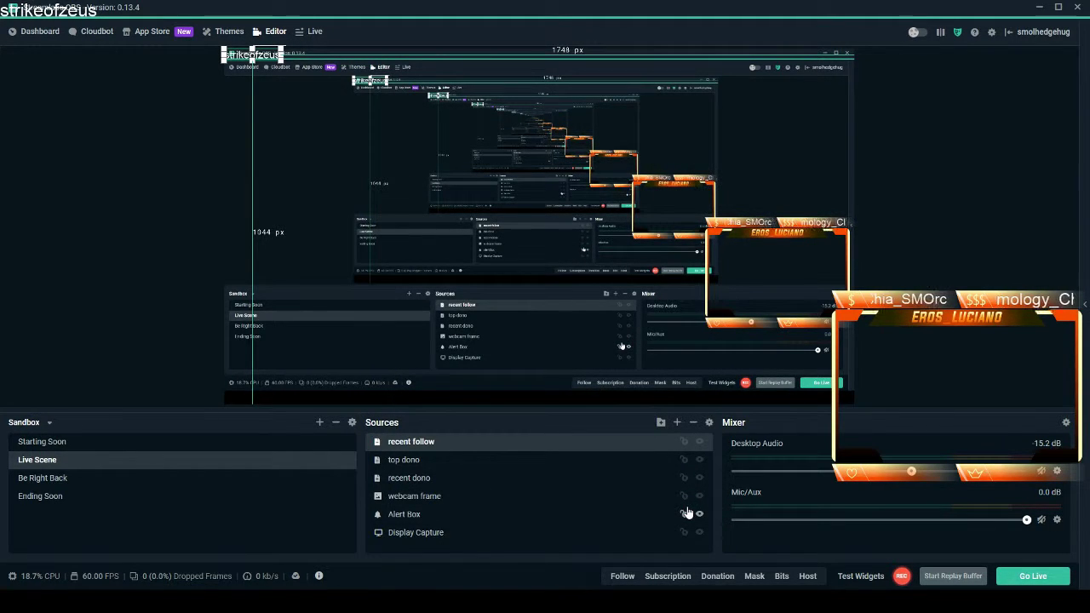
Drag the recent follow text onto the orange frame's bottom banner.
left_click(1028, 605)
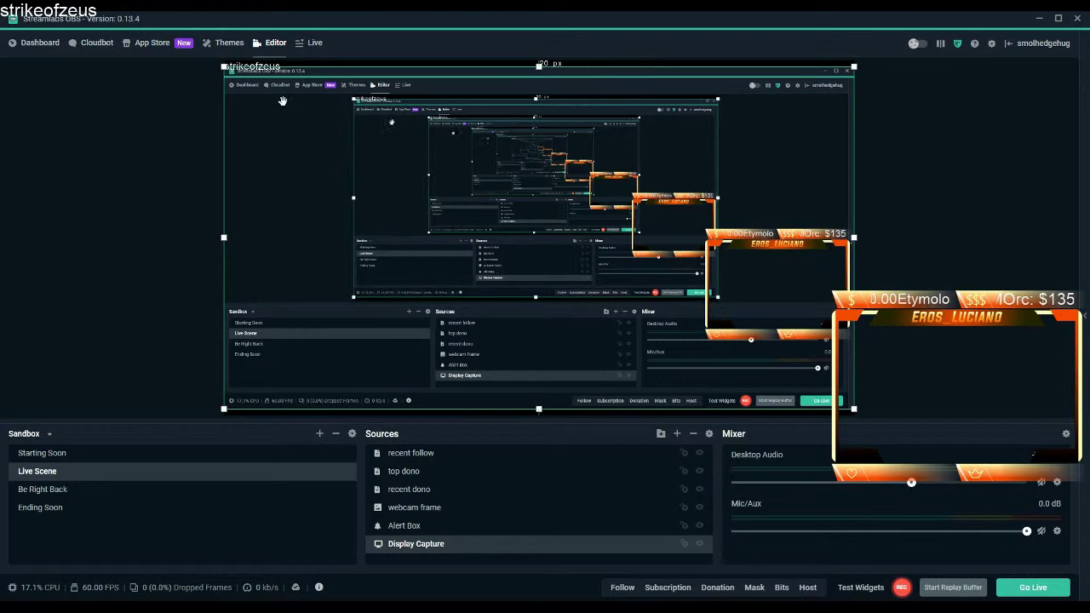
left_click(259, 66)
left_click_drag(245, 67, 777, 331)
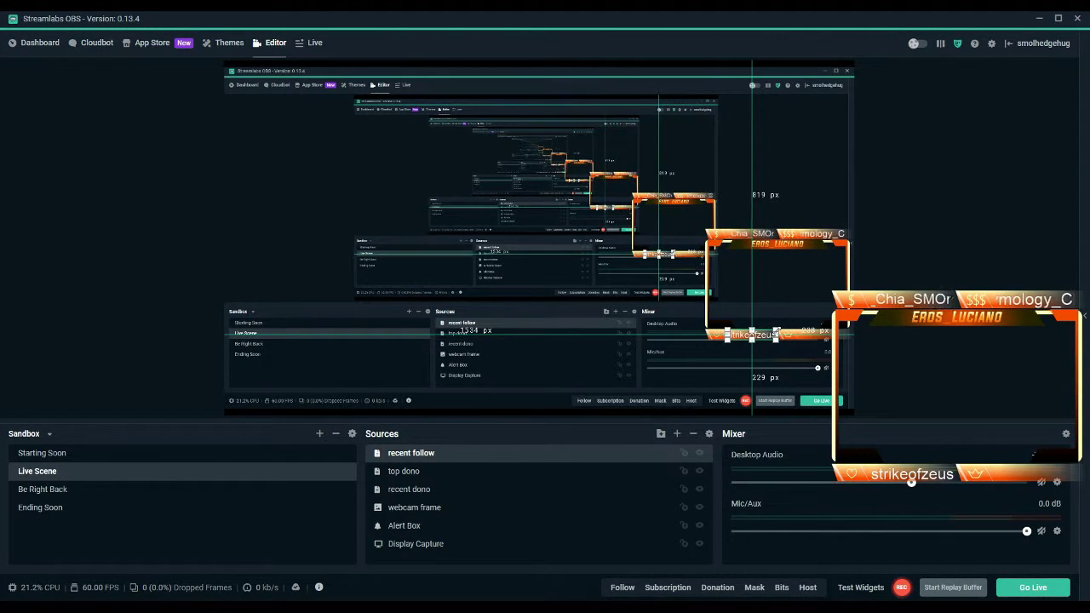
Add a Scroll filter to the recent follow label.
right_click(426, 455)
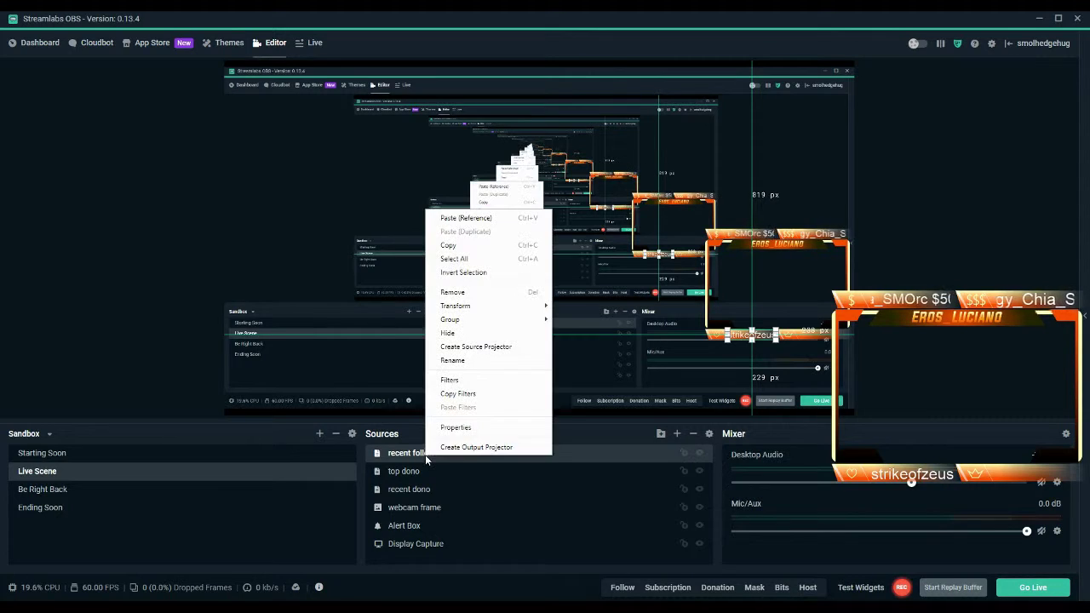
left_click(449, 383)
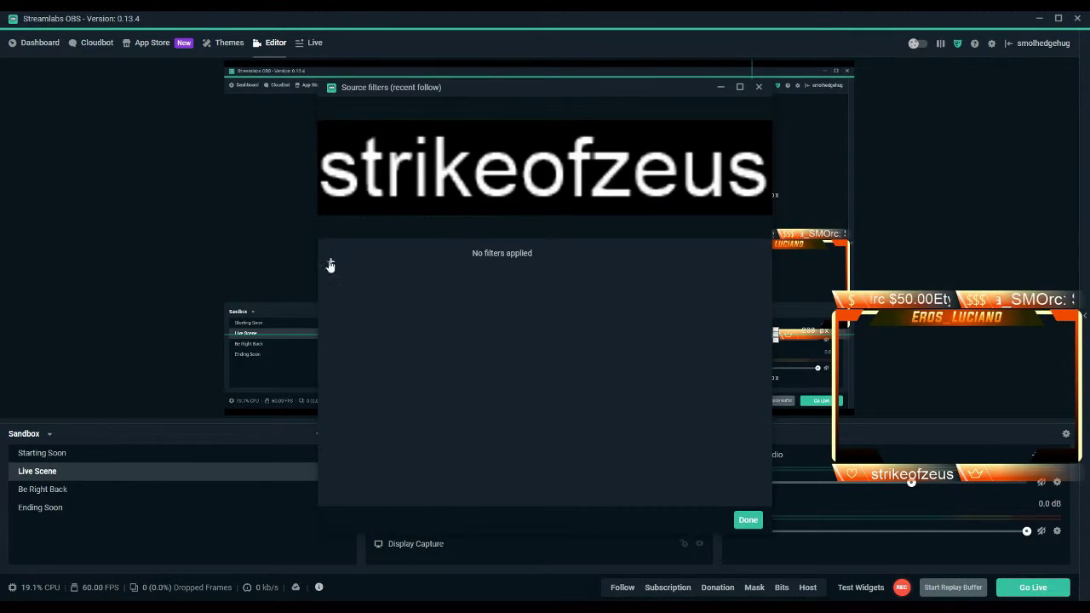
left_click(330, 264)
left_click(419, 245)
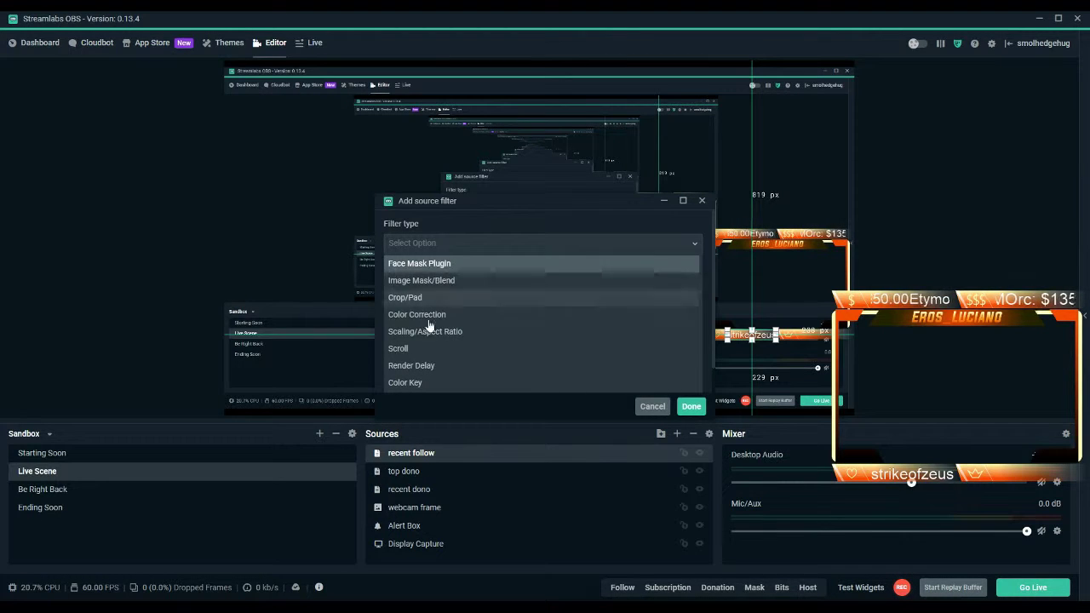
left_click(423, 347)
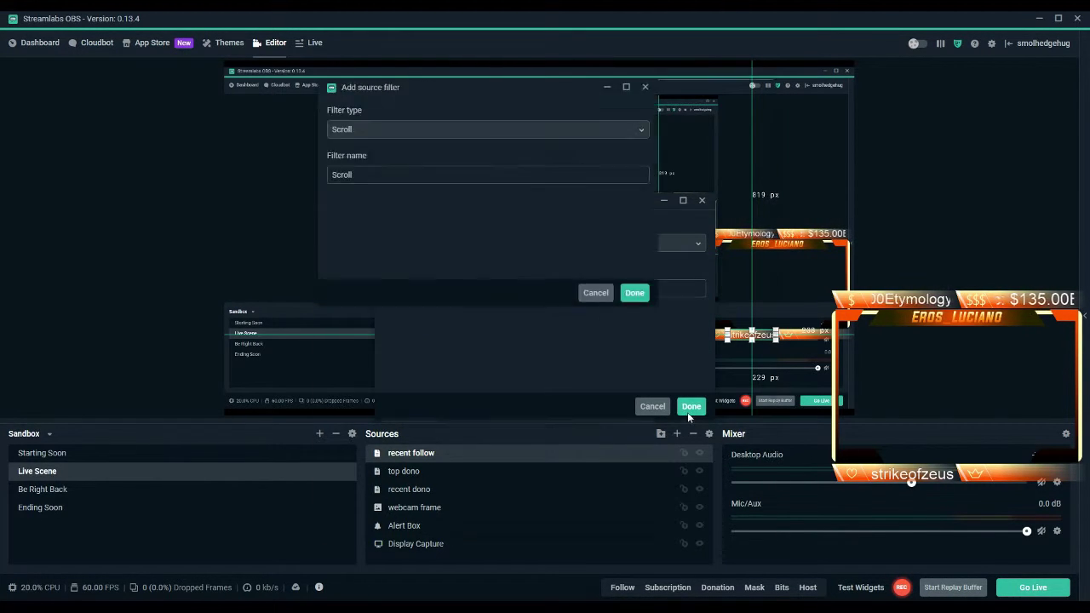
left_click(687, 412)
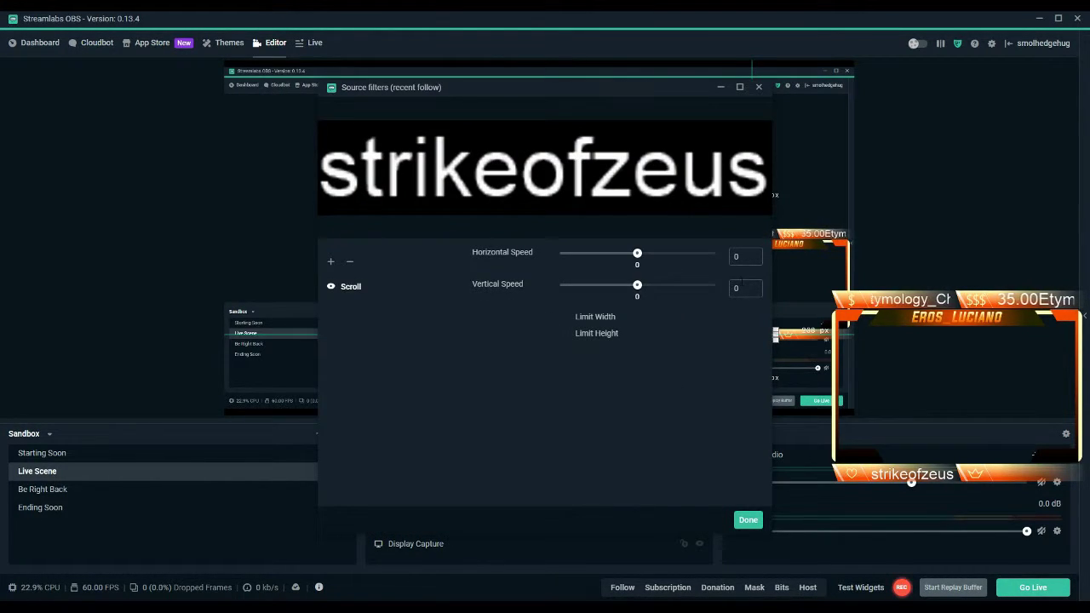
Set horizontal scroll speed 30 and limit the width to 175.
type("30")
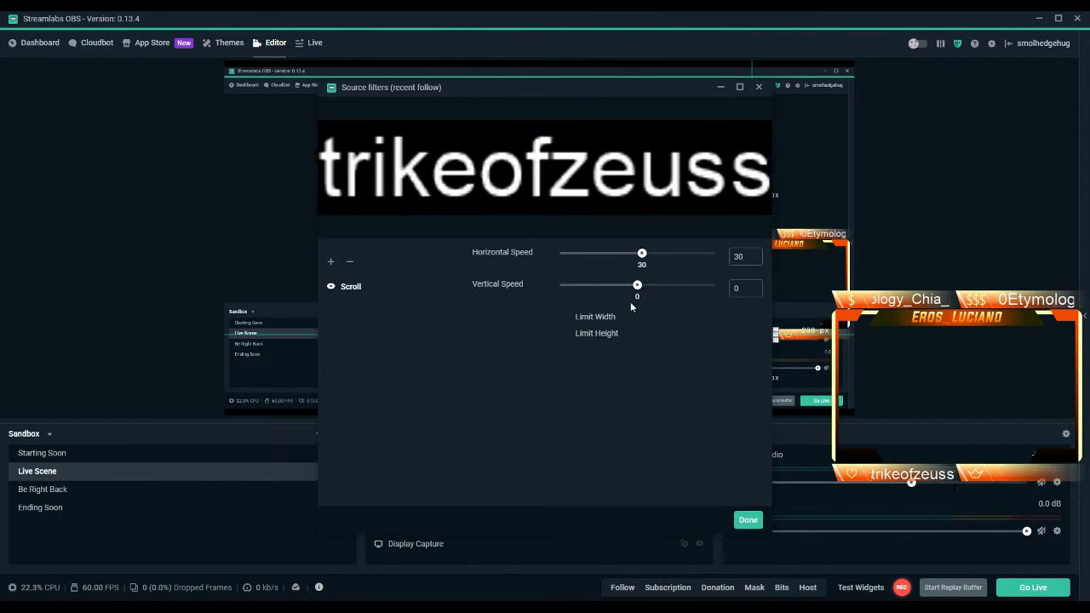
left_click(564, 318)
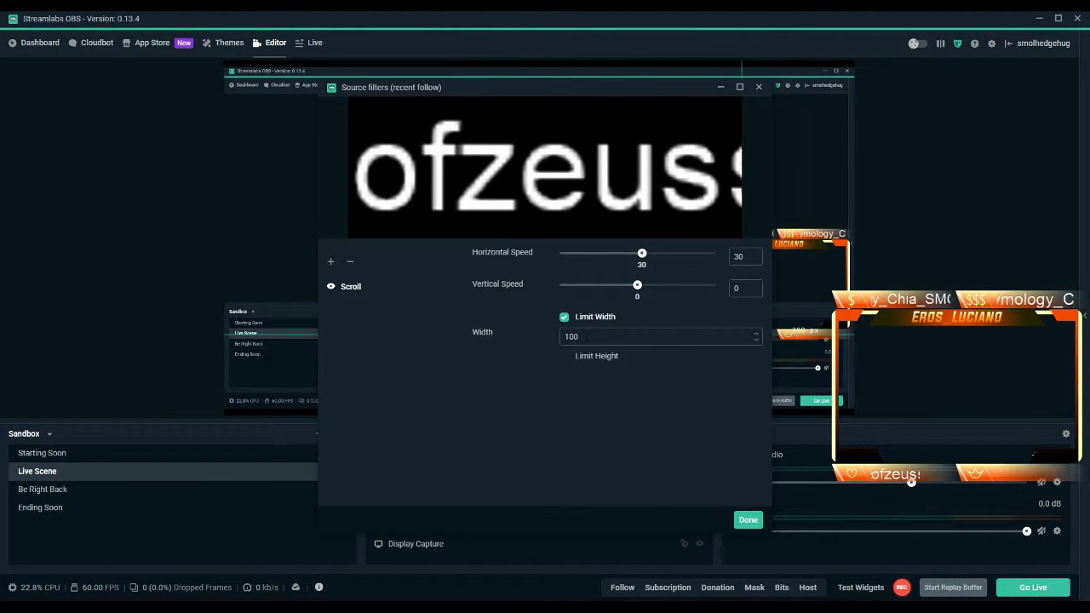
double_click(571, 336)
type("175")
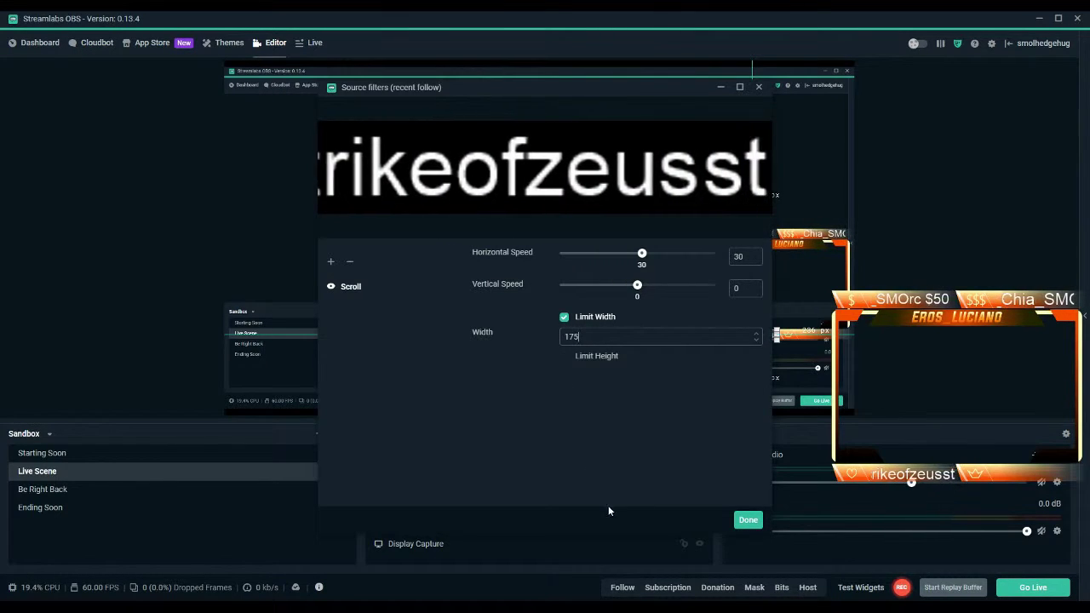
left_click(747, 520)
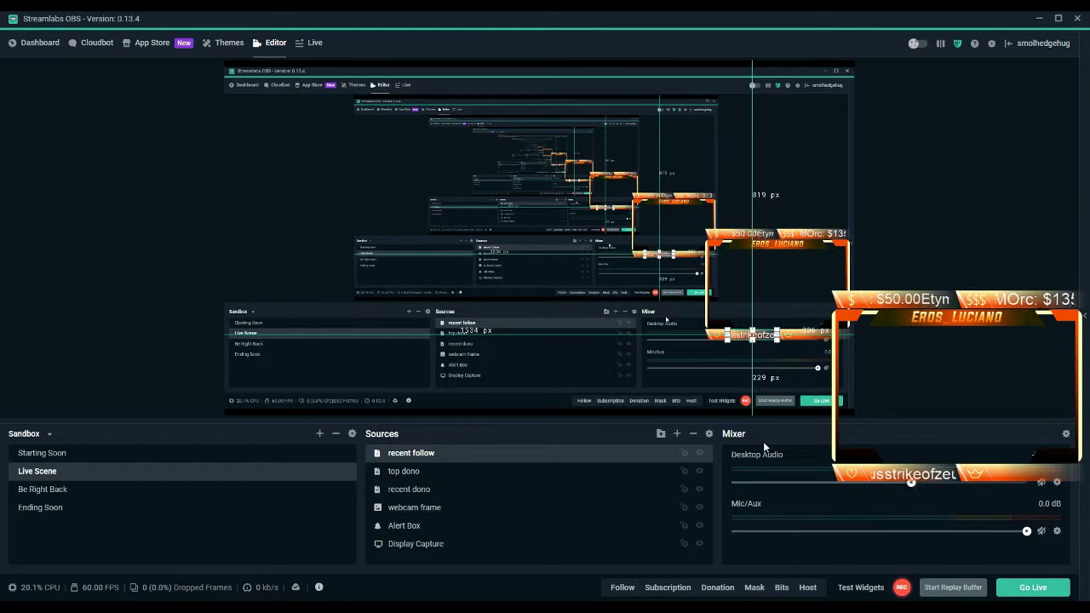
Add a Stream Label source named 'recent sub' to the scene.
left_click(677, 434)
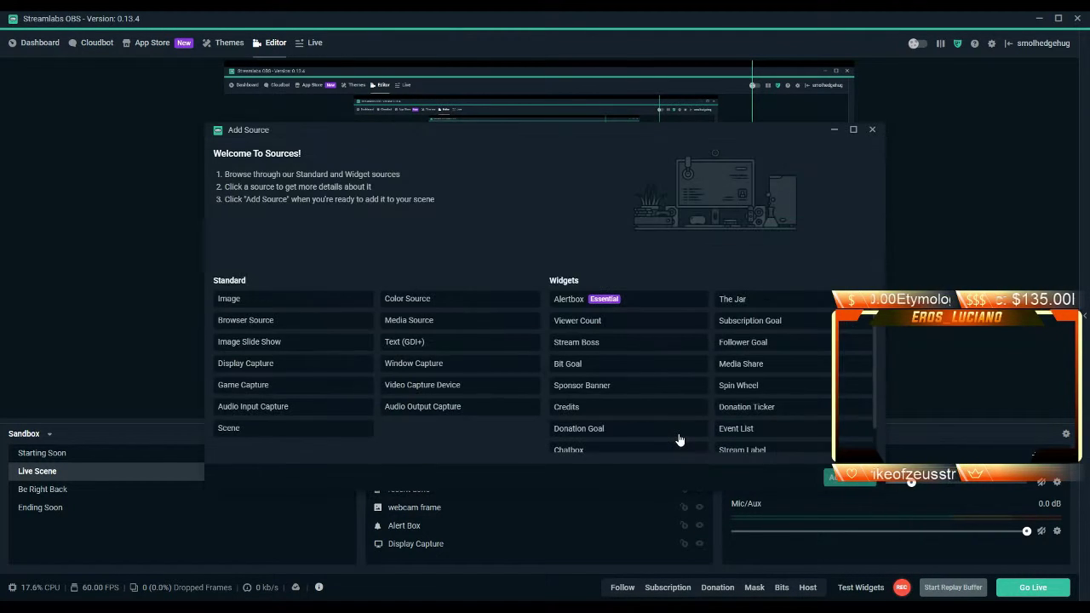
left_click(800, 455)
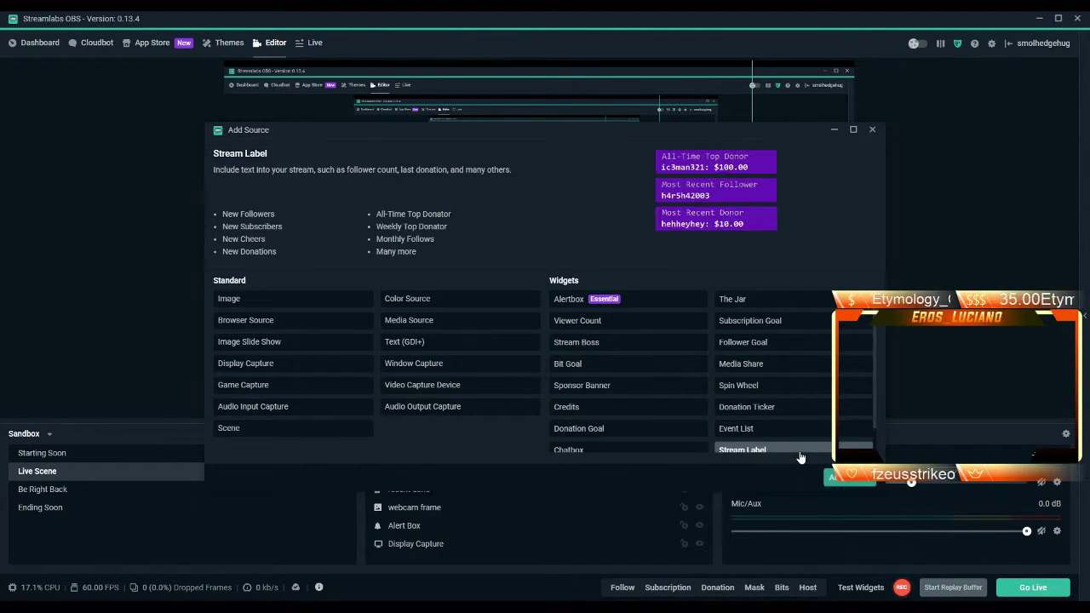
left_click(836, 481)
key("ctrl+a")
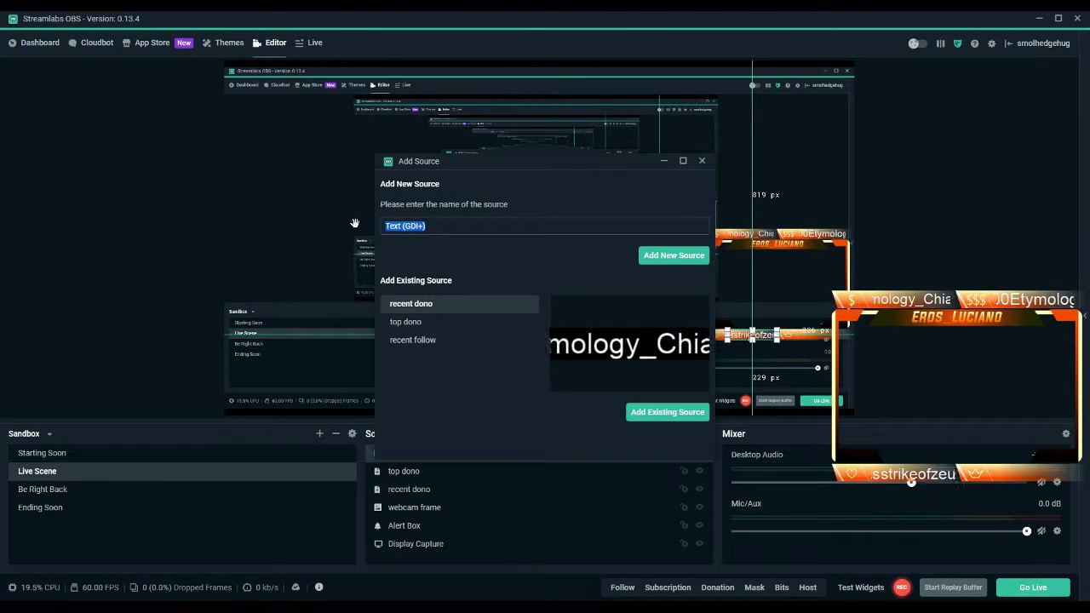
key("BackSpace")
type("recent sub")
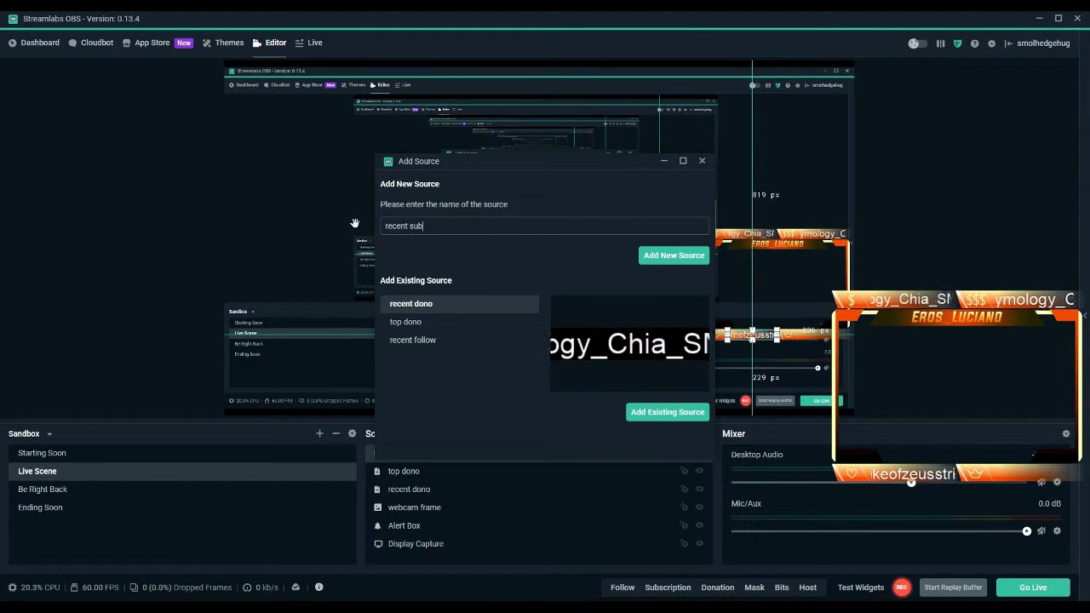
left_click(668, 256)
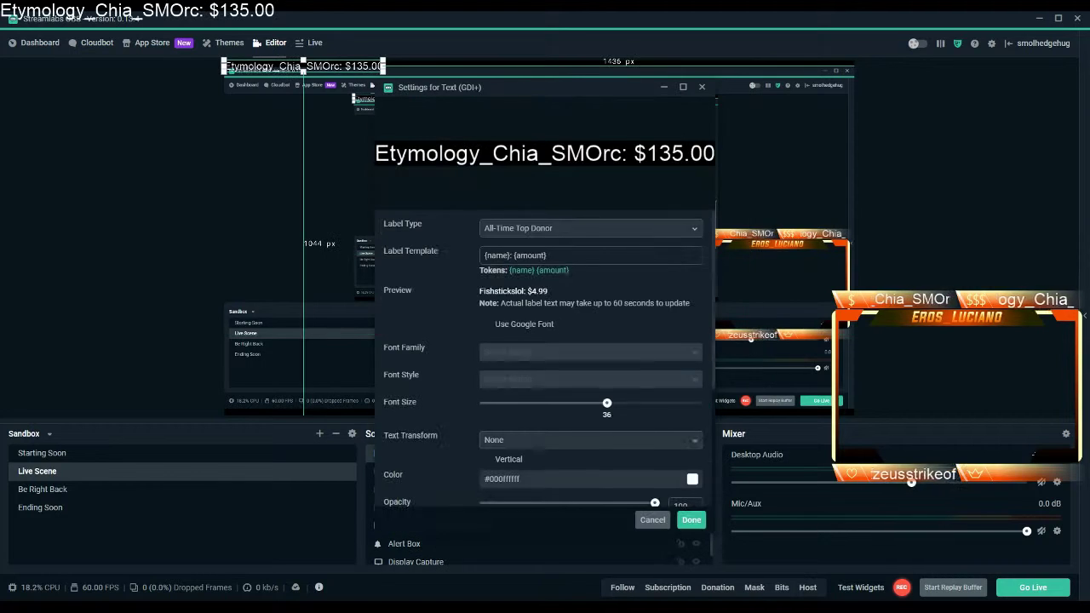
Set the recent sub label type to Most Recent Subscriber and save.
left_click(653, 238)
scroll(605, 299, "down", 5)
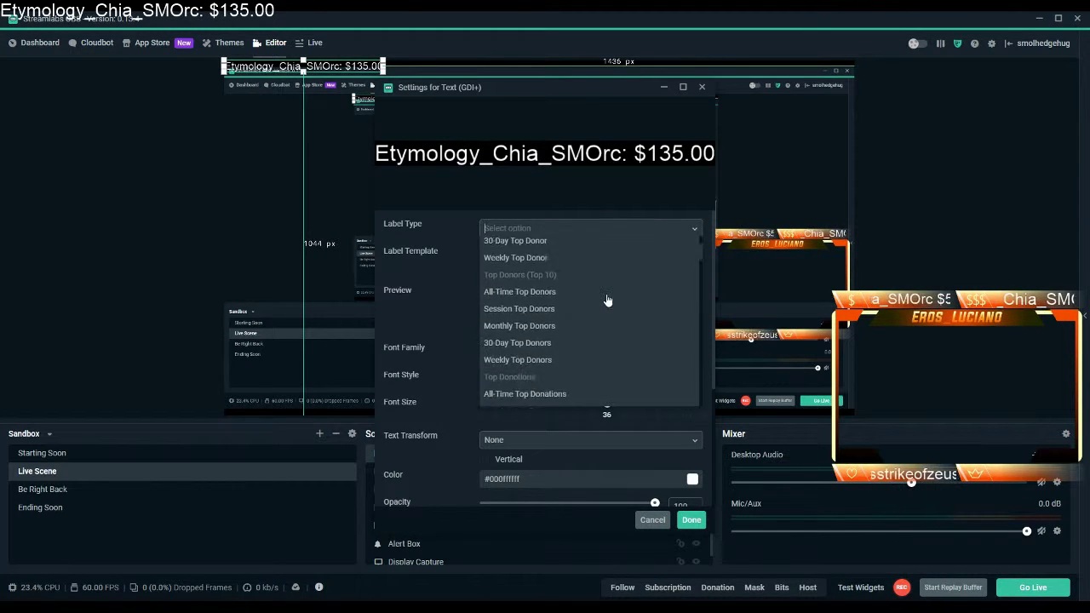
scroll(608, 300, "down", 6)
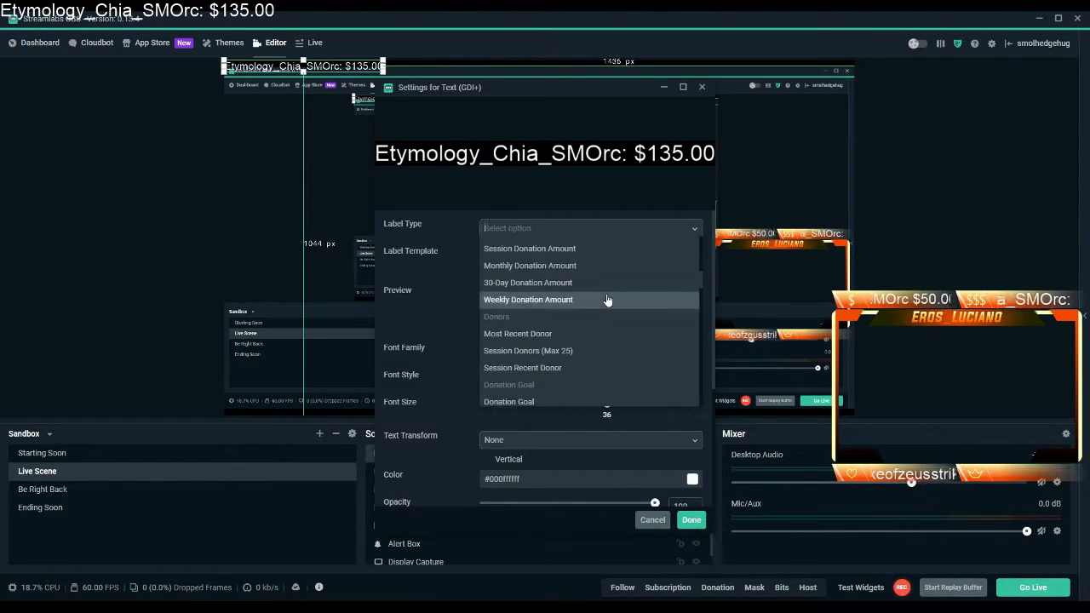
scroll(608, 300, "down", 6)
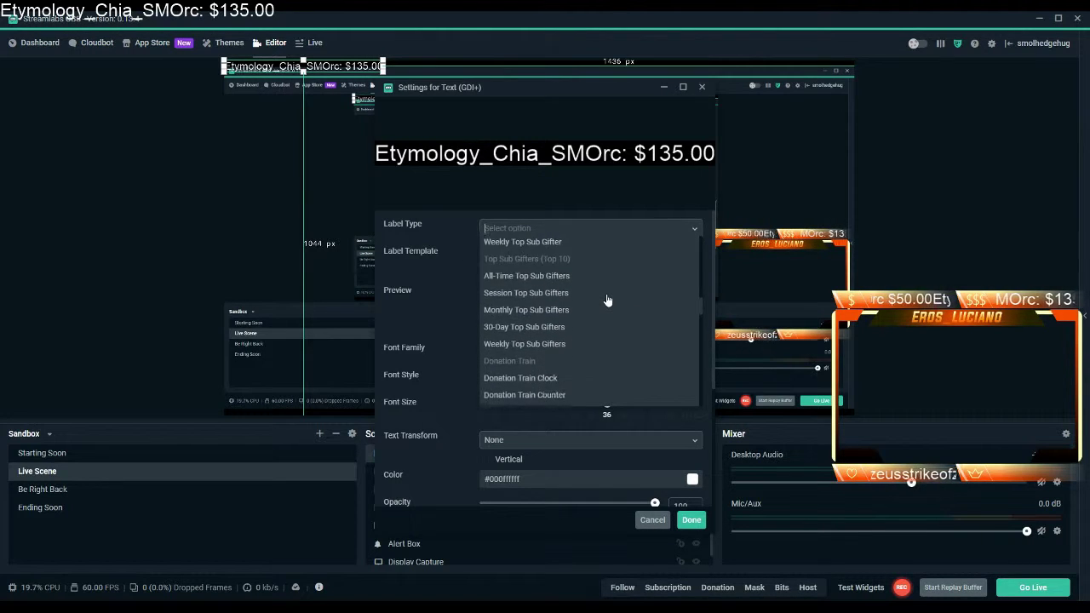
scroll(607, 300, "down", 6)
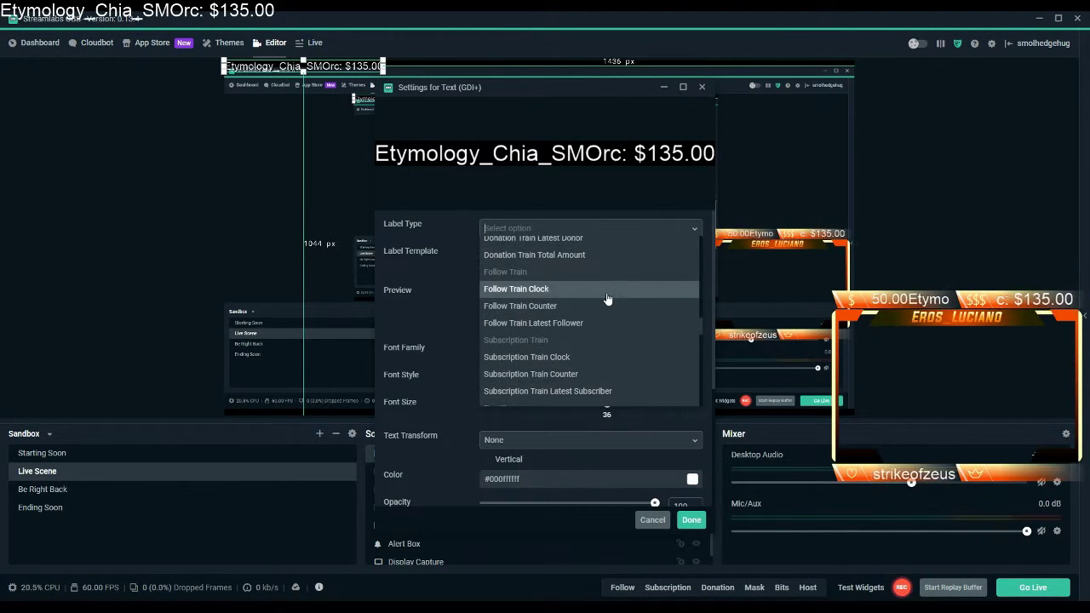
scroll(607, 300, "down", 6)
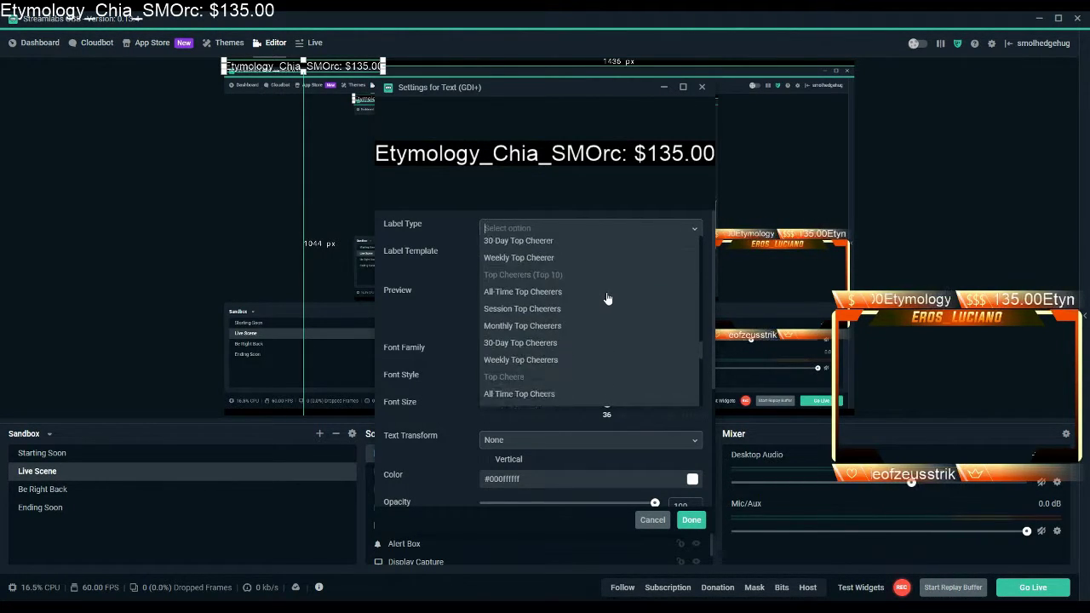
scroll(607, 299, "down", 6)
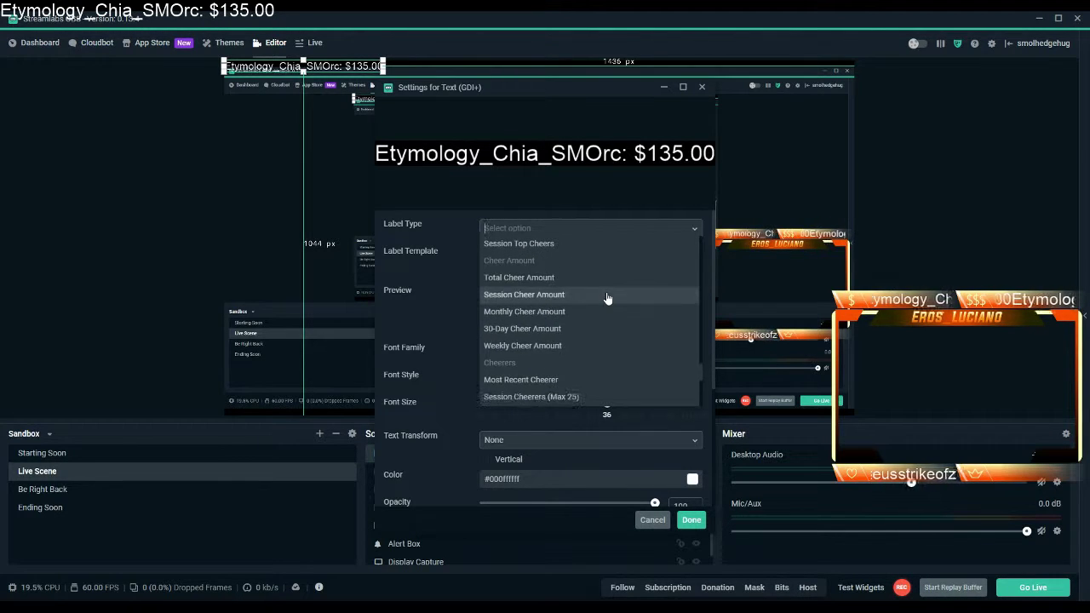
scroll(608, 299, "down", 6)
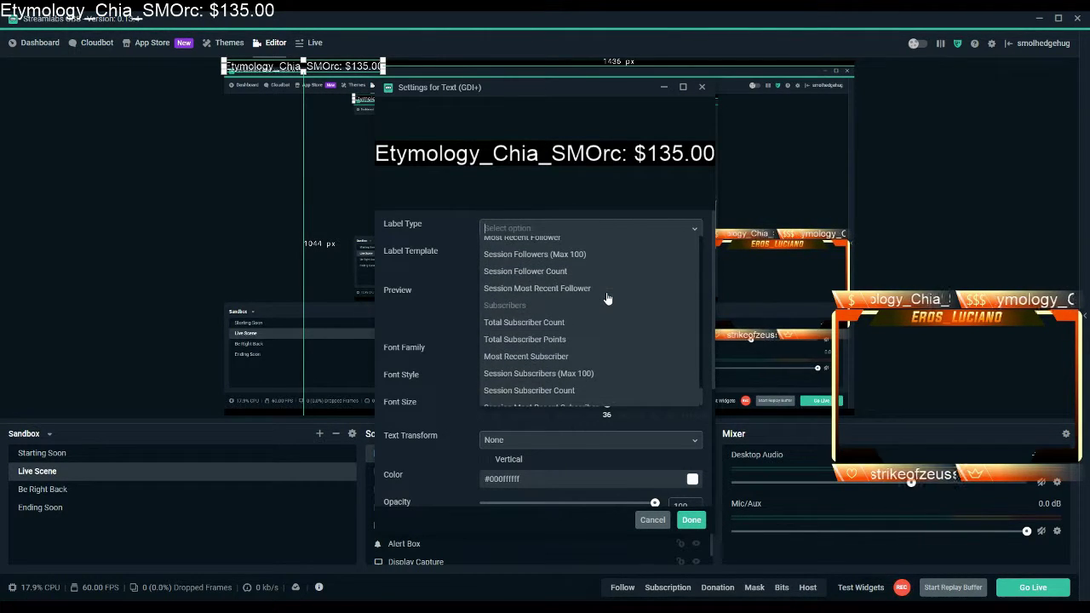
left_click(572, 345)
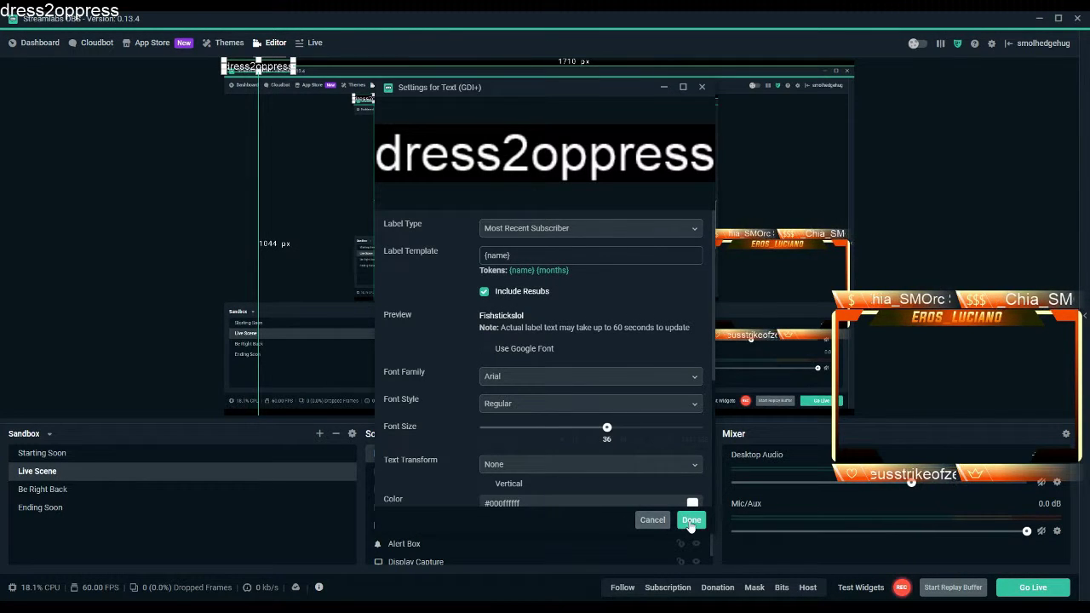
left_click(690, 520)
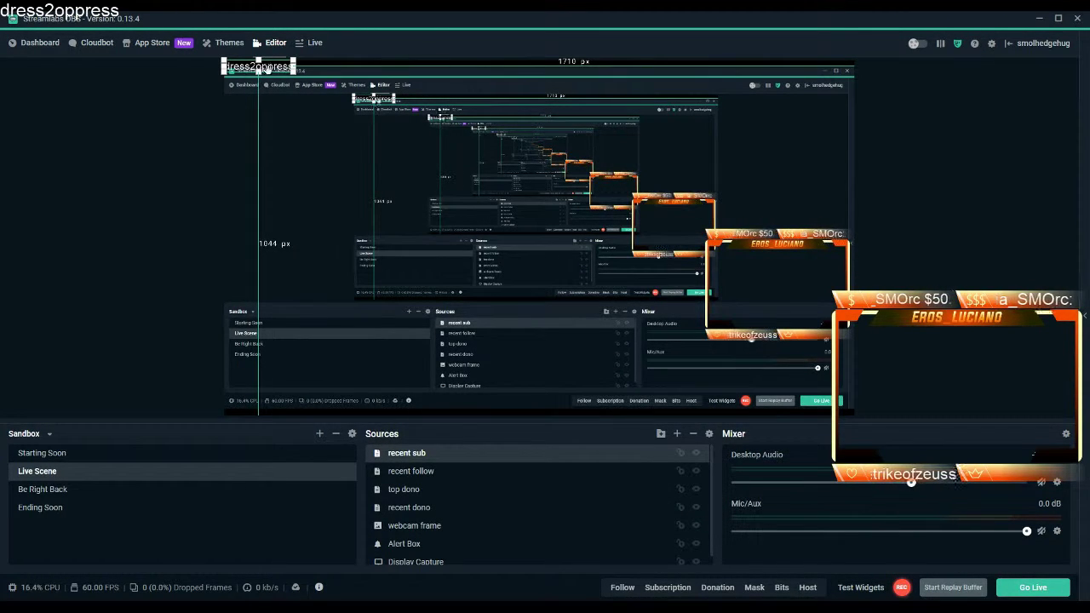
Move the recent sub label to the lower right and add a Scroll filter.
left_click_drag(271, 67, 860, 339)
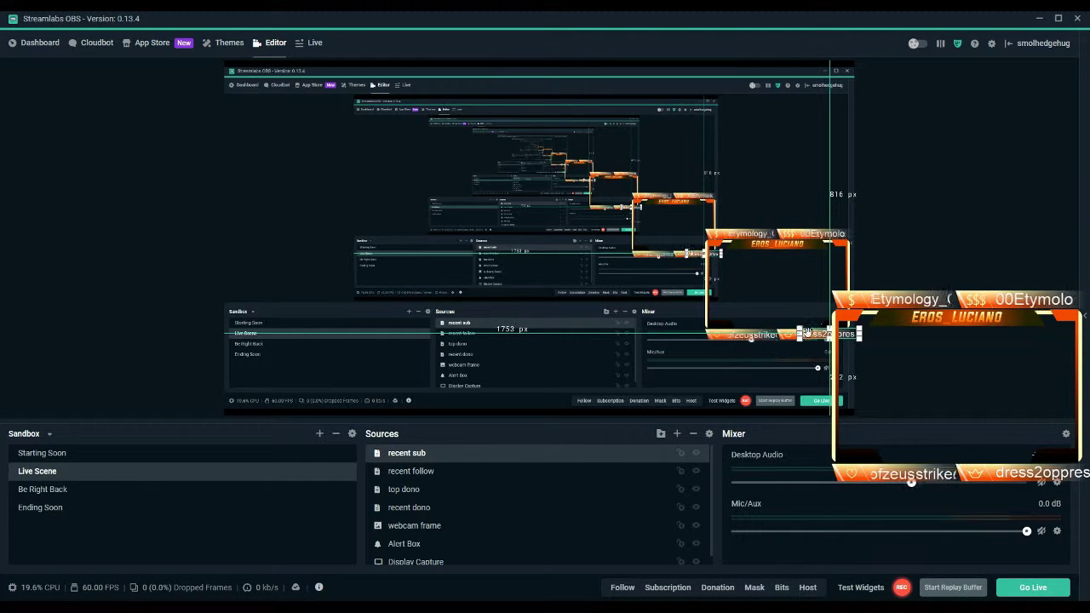
right_click(426, 460)
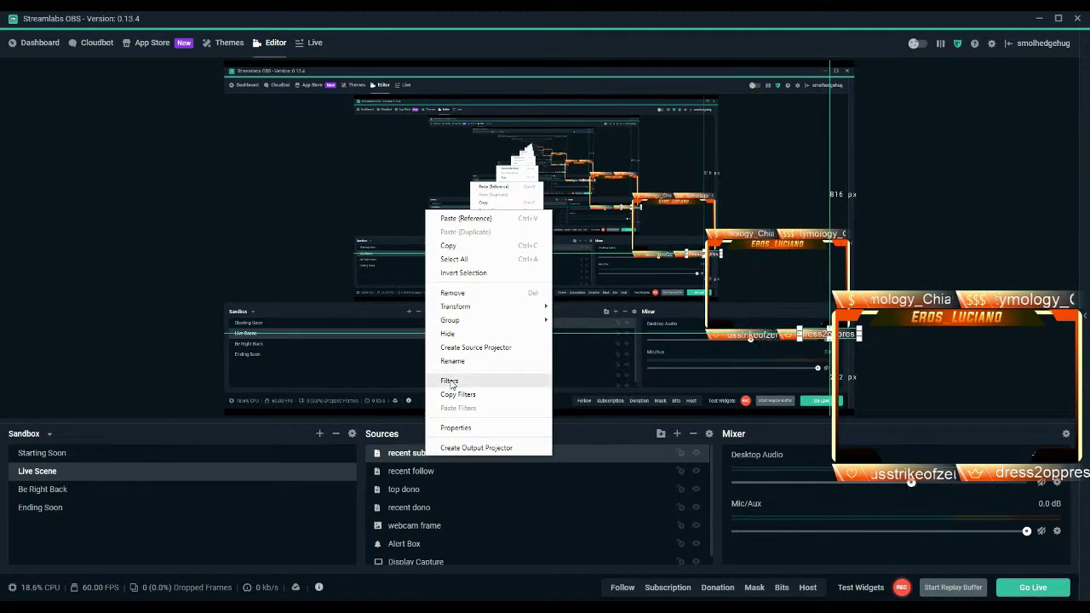
left_click(449, 380)
left_click(331, 264)
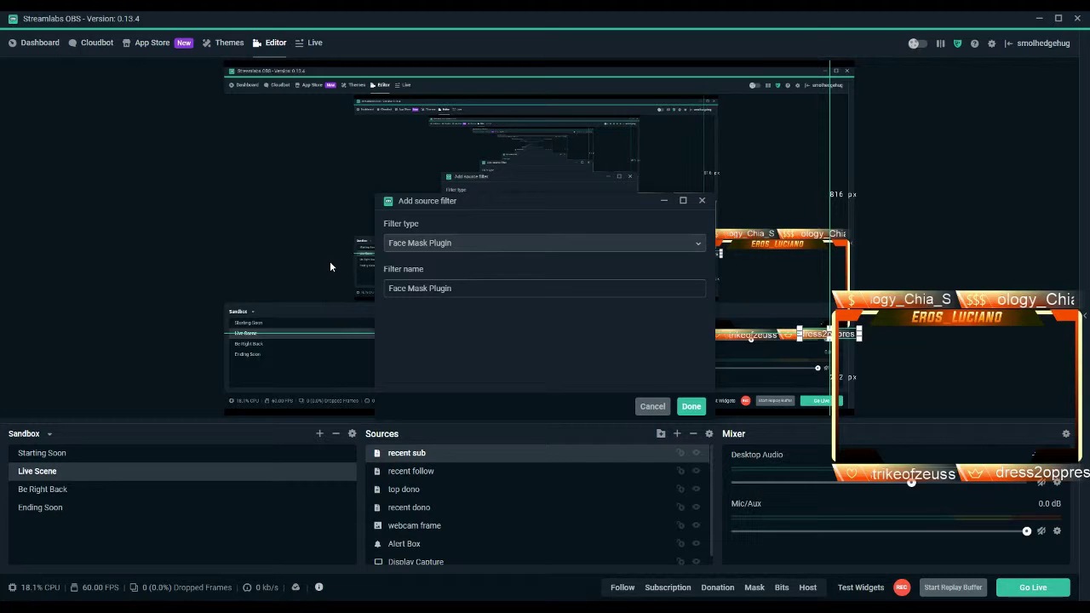
left_click(439, 249)
left_click(409, 345)
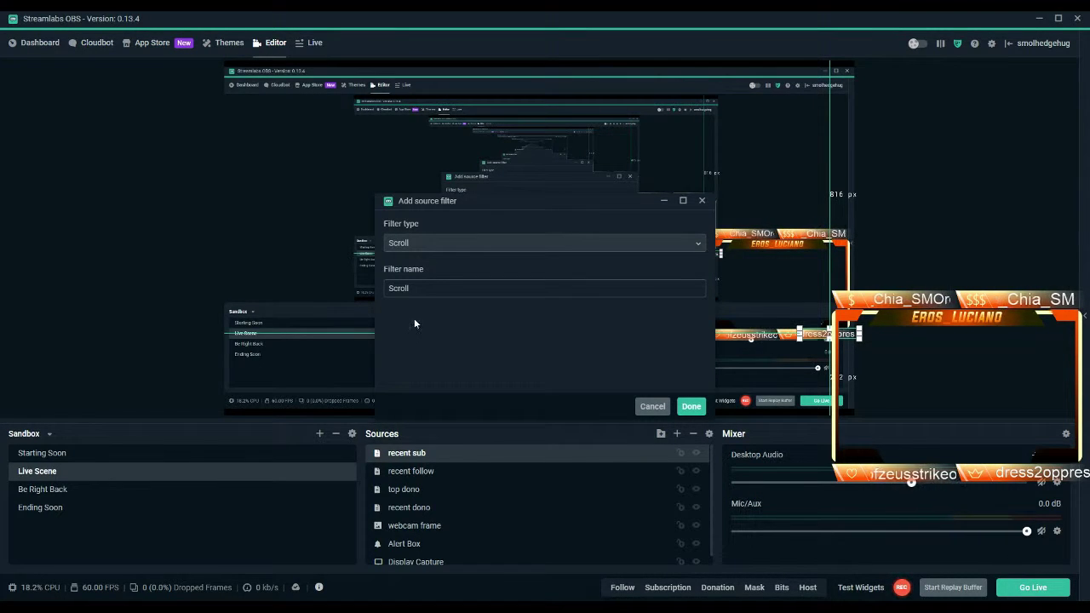
left_click(692, 407)
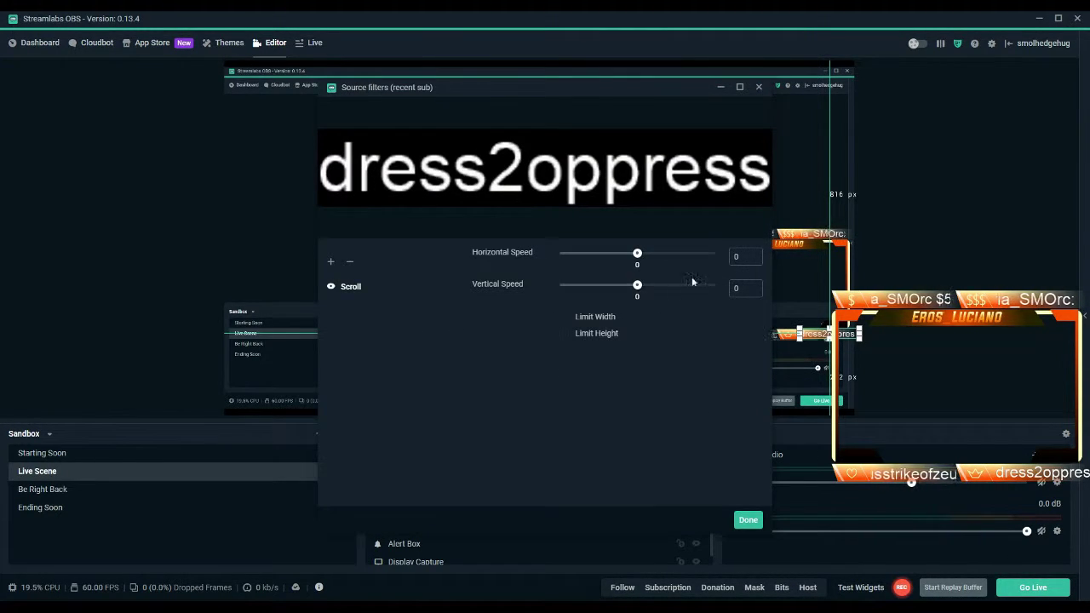
Set horizontal scroll speed 30 with width limited to 175, then deselect the label.
type("30")
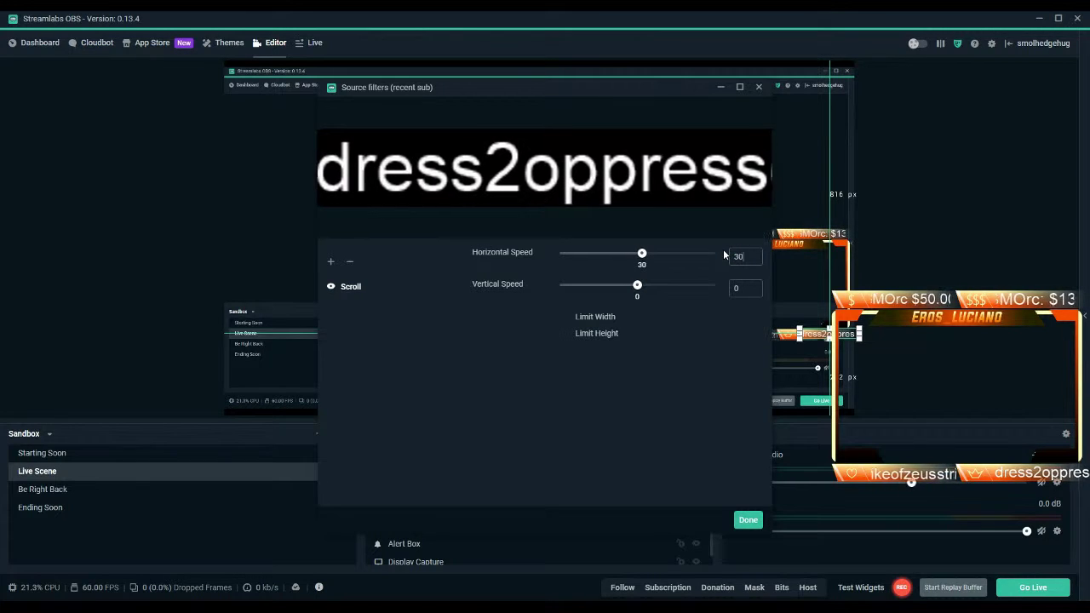
left_click(589, 317)
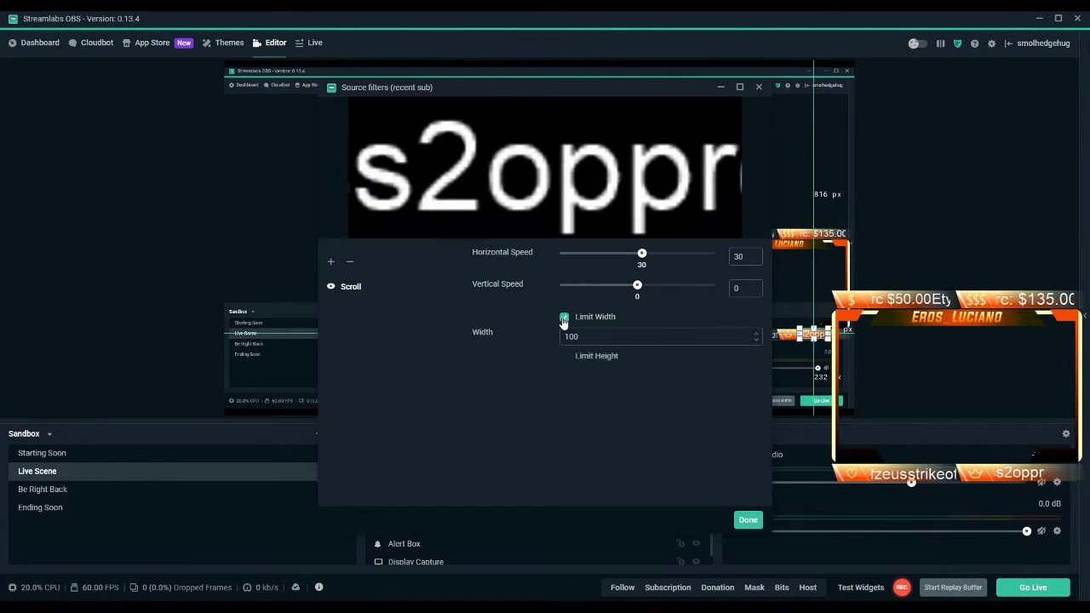
double_click(573, 337)
type("175")
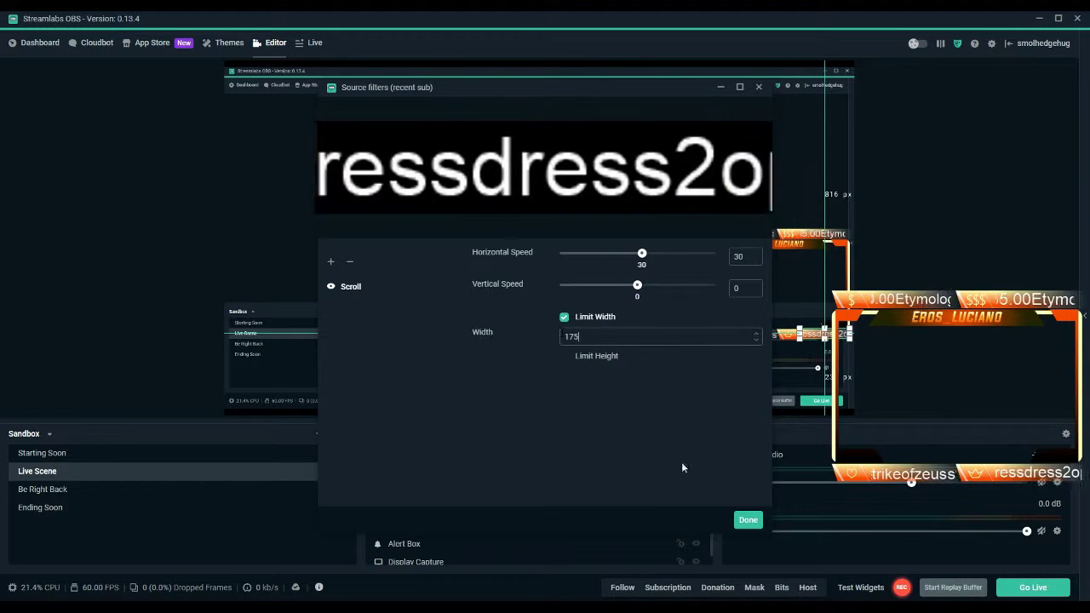
left_click(748, 520)
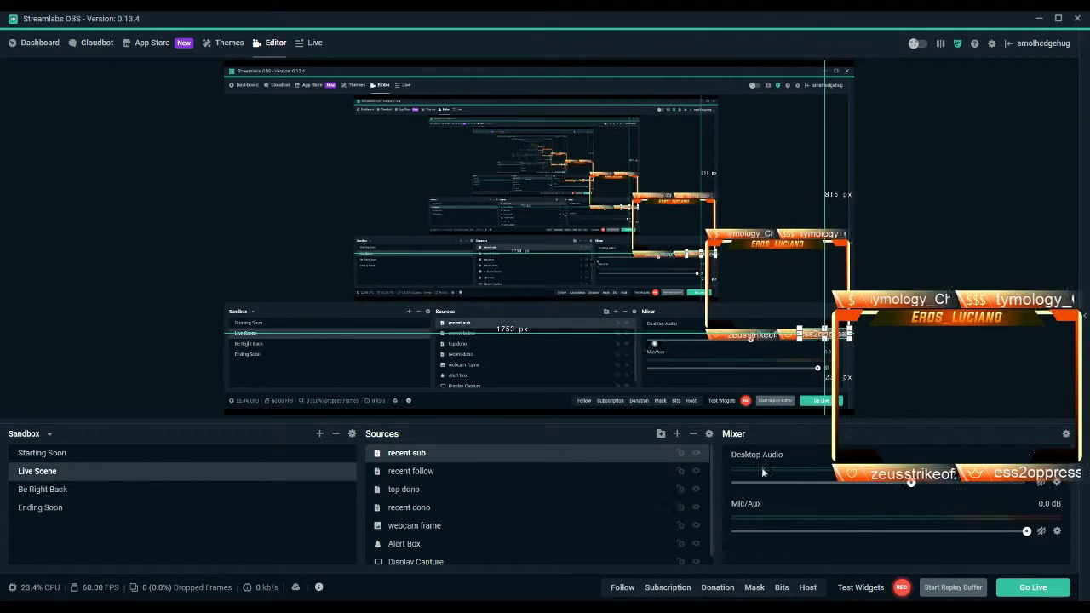
left_click(963, 370)
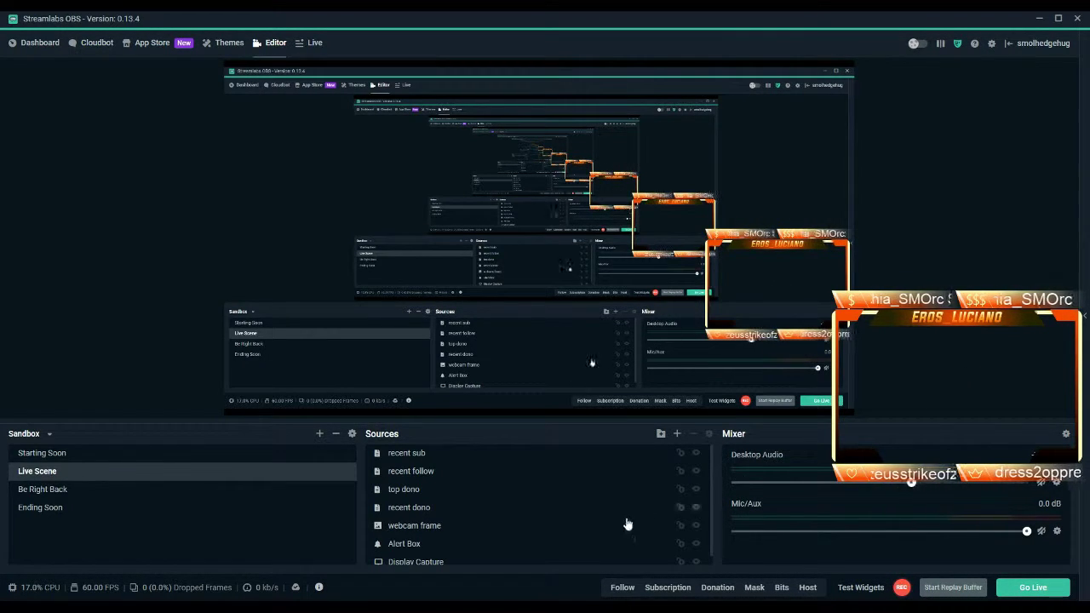
Add a Video Capture Device source named 'webcam'.
left_click(676, 434)
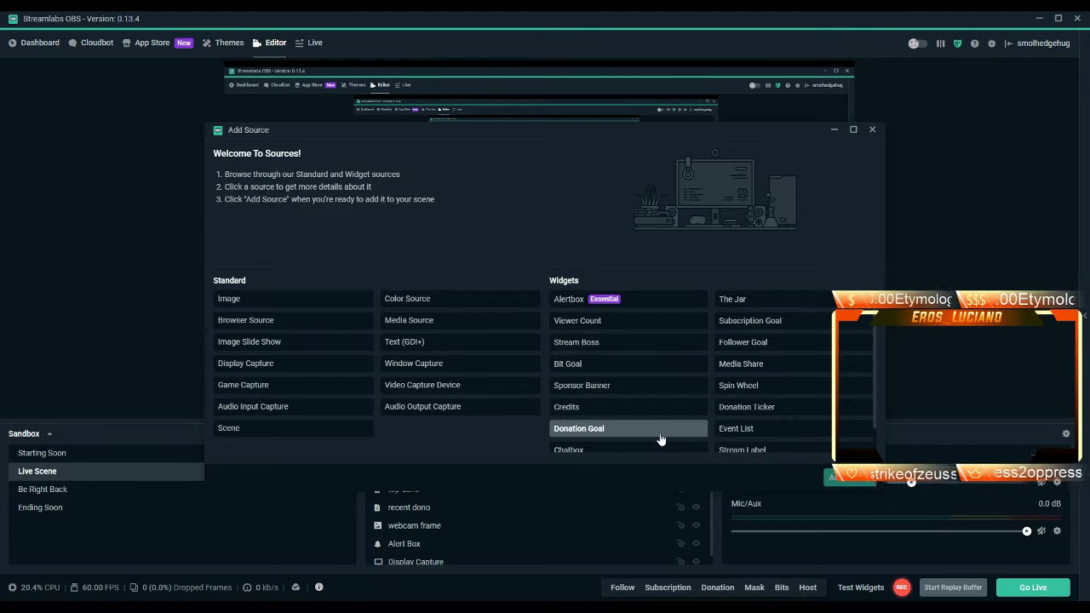
scroll(661, 439, "down", 1)
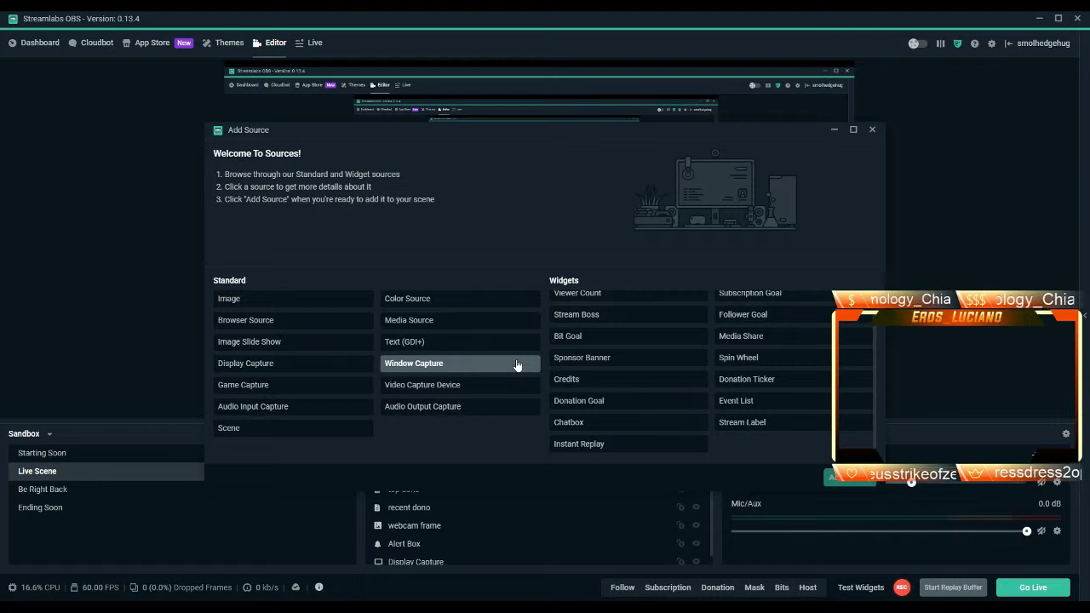
left_click(498, 388)
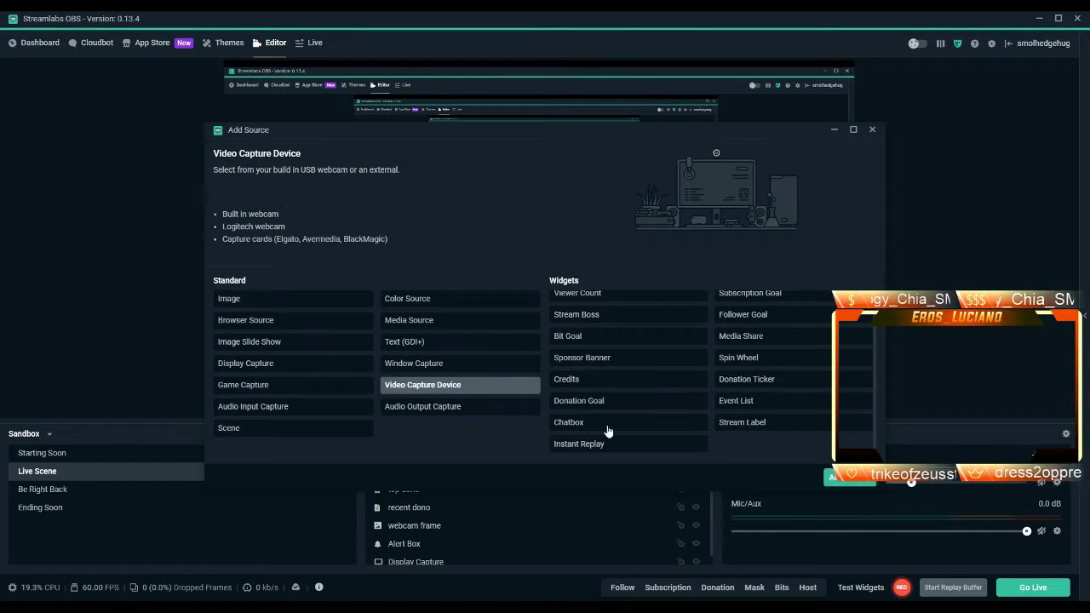
left_click(854, 482)
left_click_drag(463, 227, 375, 226)
type("webcam")
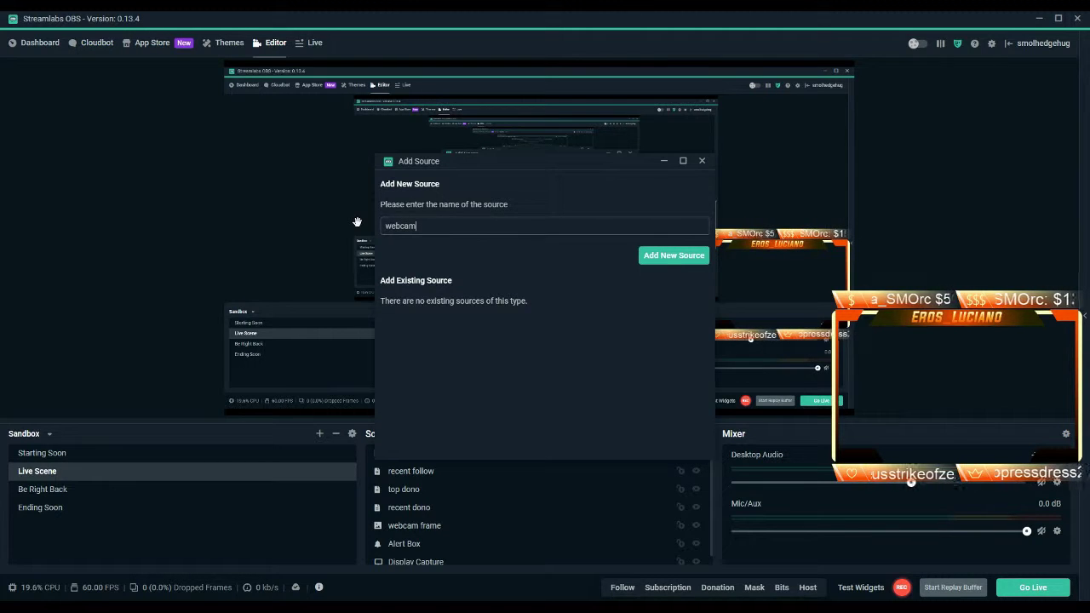
left_click(689, 260)
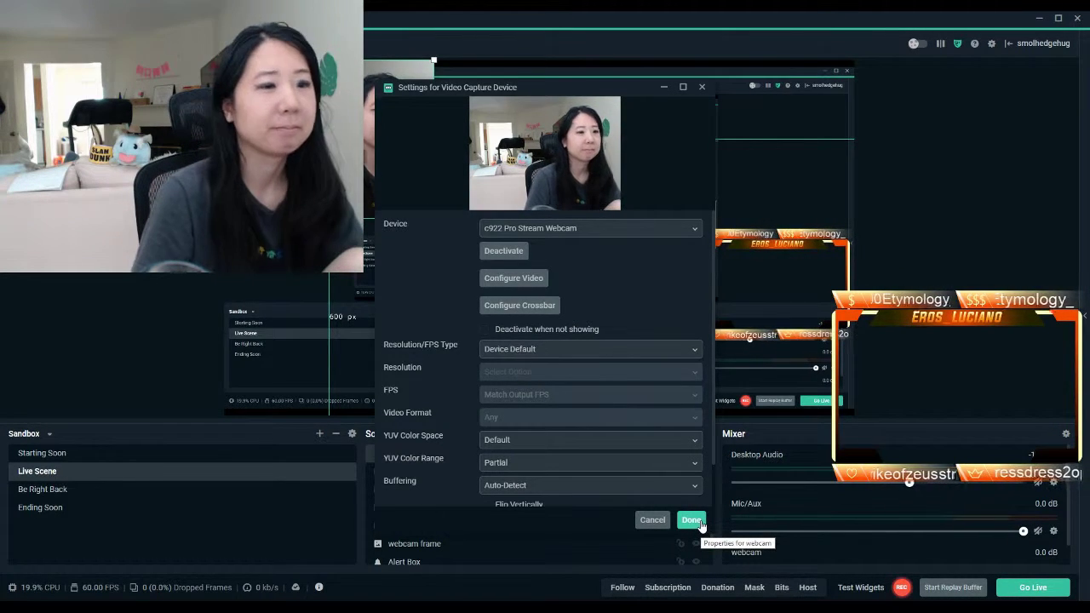
Accept the webcam settings, layer it below webcam frame, and position it inside the orange frame.
left_click(691, 520)
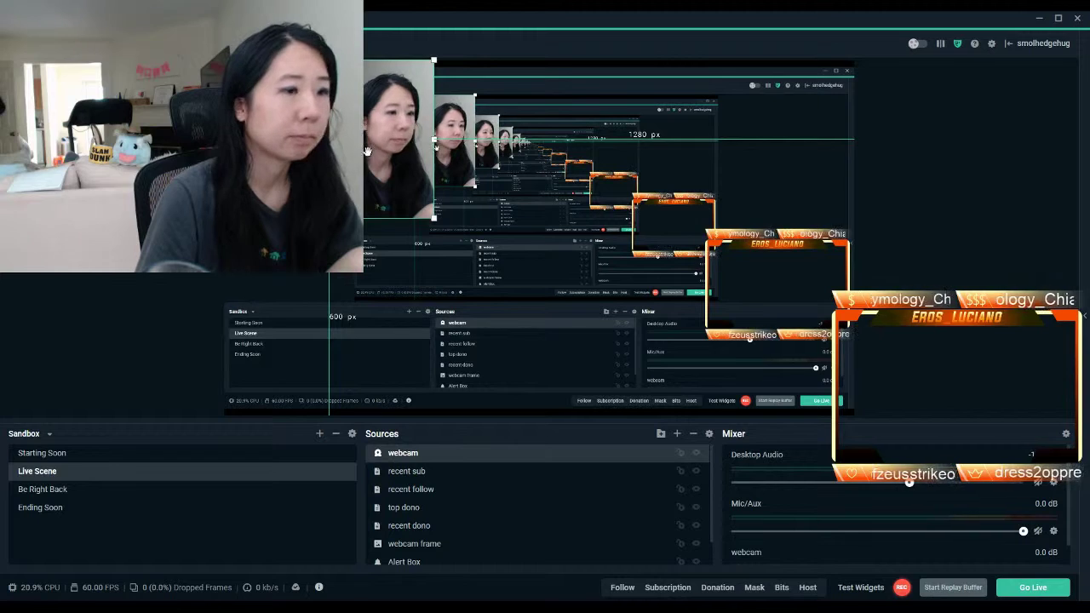
left_click_drag(473, 468, 466, 500)
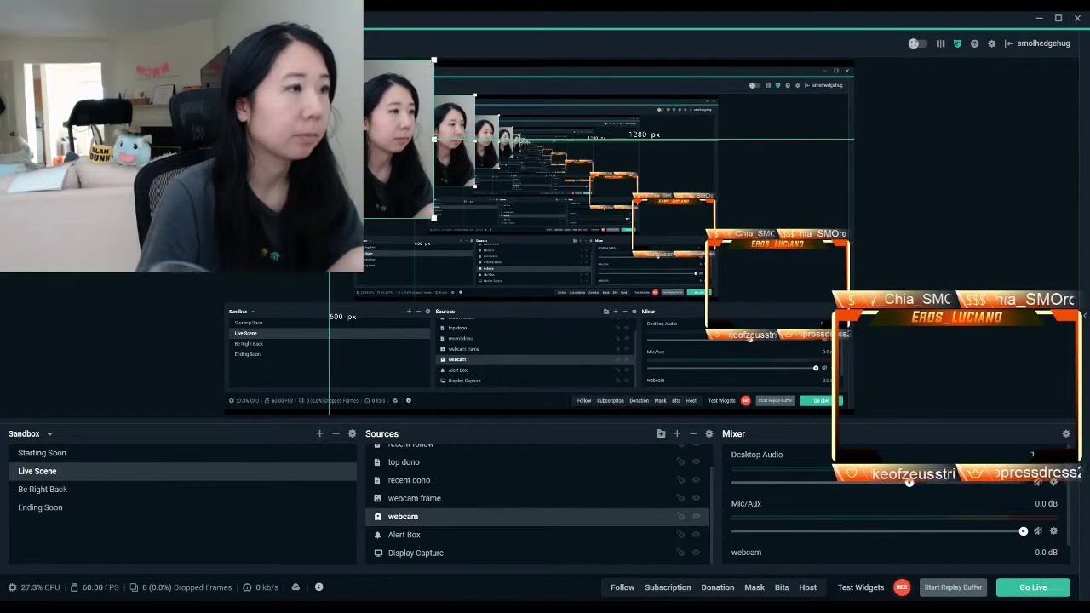
left_click_drag(329, 138, 740, 264)
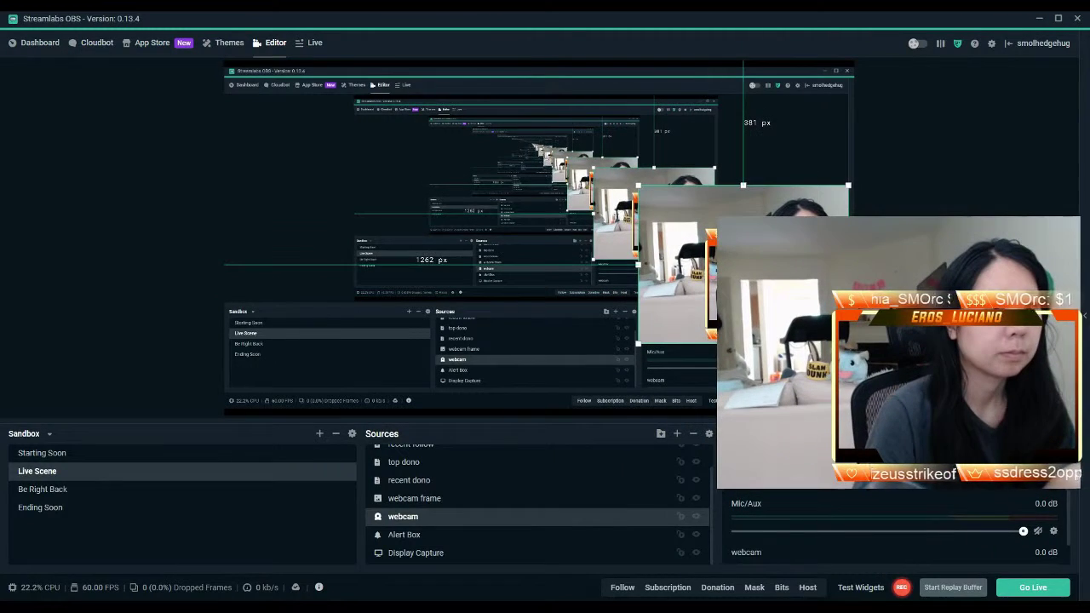
left_click_drag(640, 184, 714, 239)
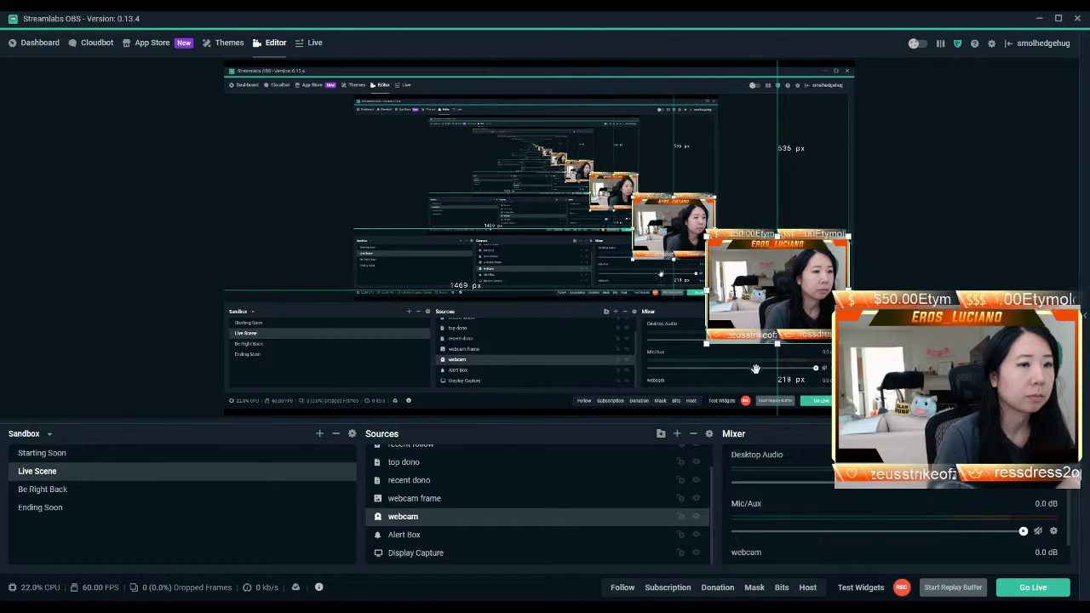
left_click_drag(769, 284, 770, 292)
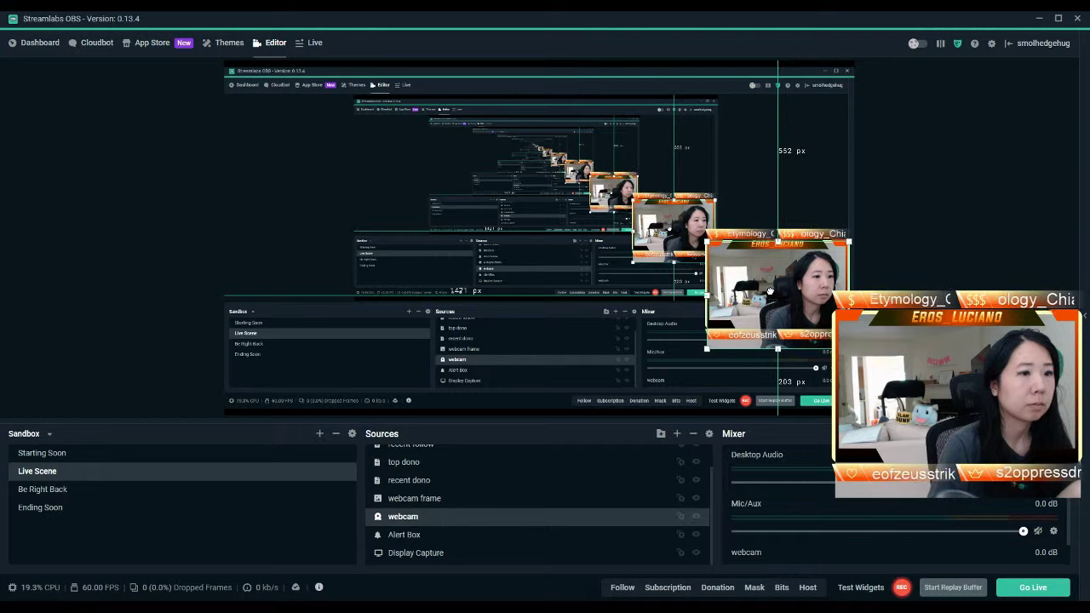
Add a Crop/Pad filter to the webcam source.
right_click(406, 521)
left_click(439, 442)
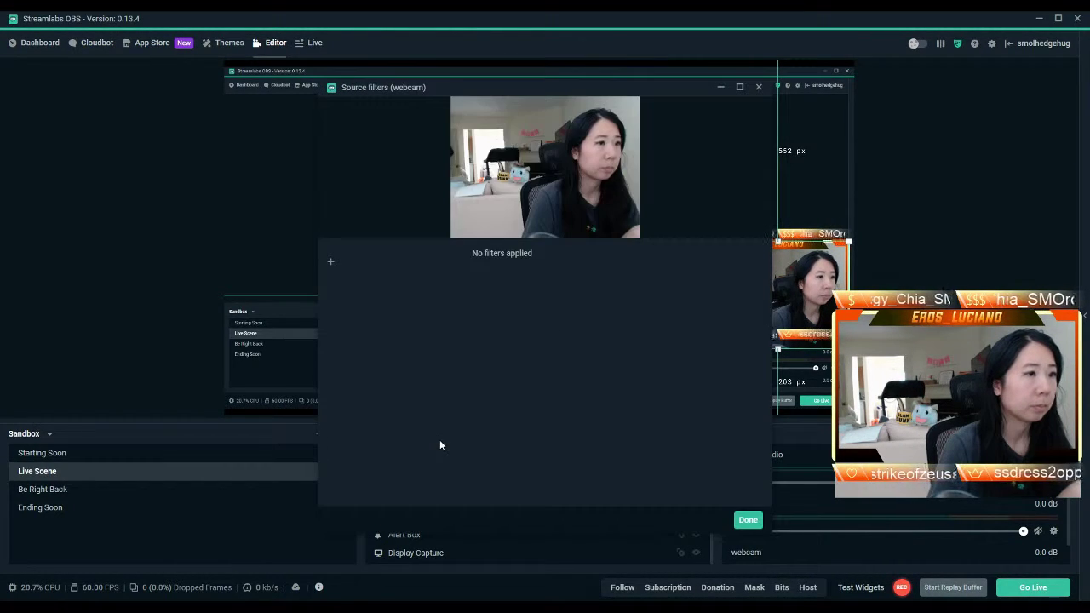
left_click(331, 262)
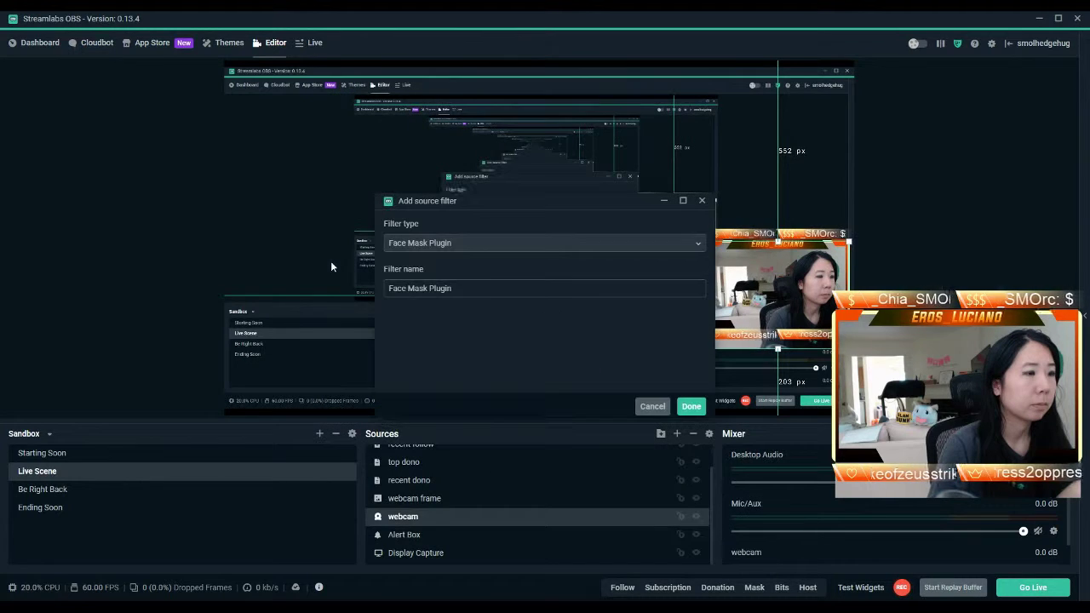
left_click(443, 245)
left_click(444, 295)
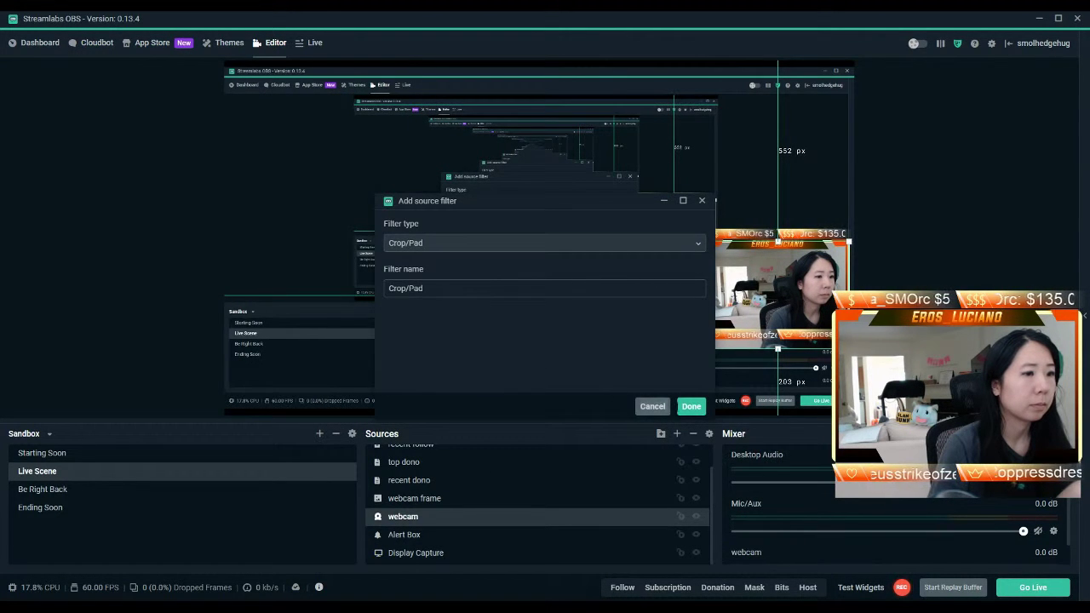
left_click(690, 406)
left_click_drag(665, 79, 598, 92)
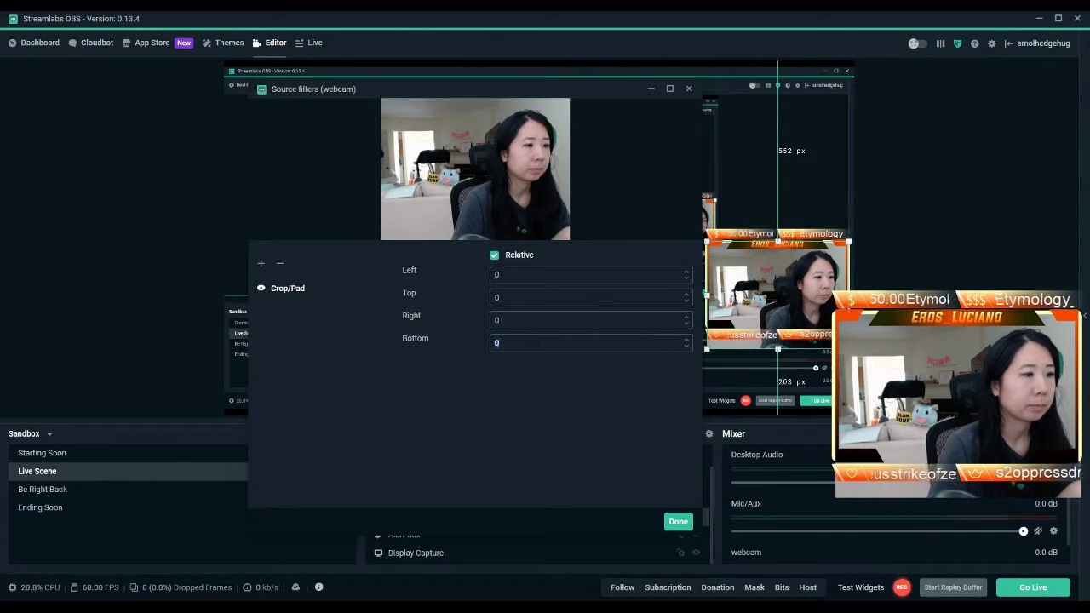
Crop 85 off the webcam's bottom, then fire a test Bits alert.
type("25")
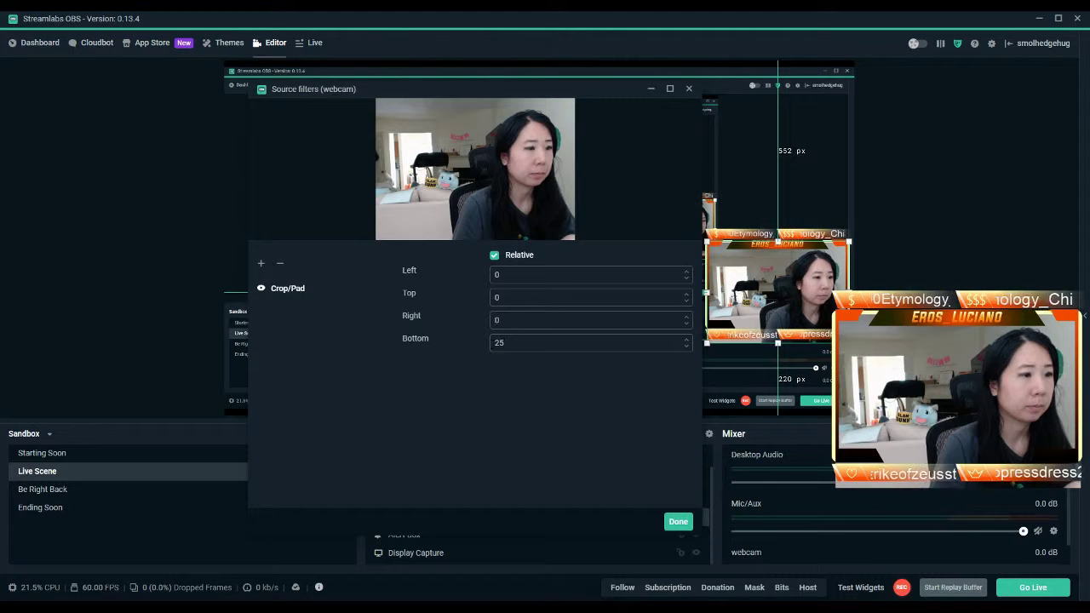
type("75")
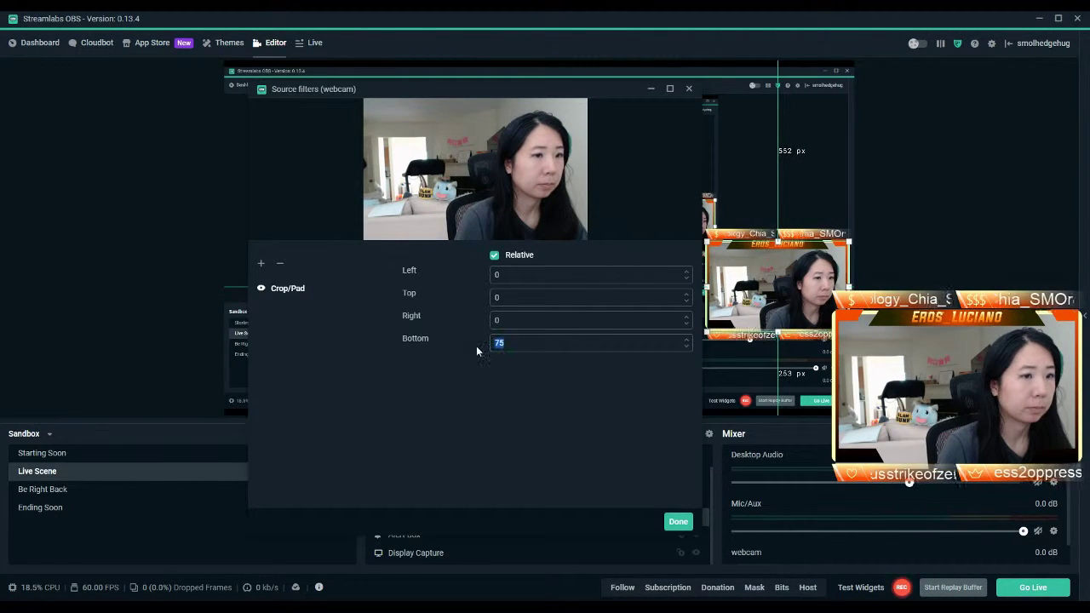
type("80")
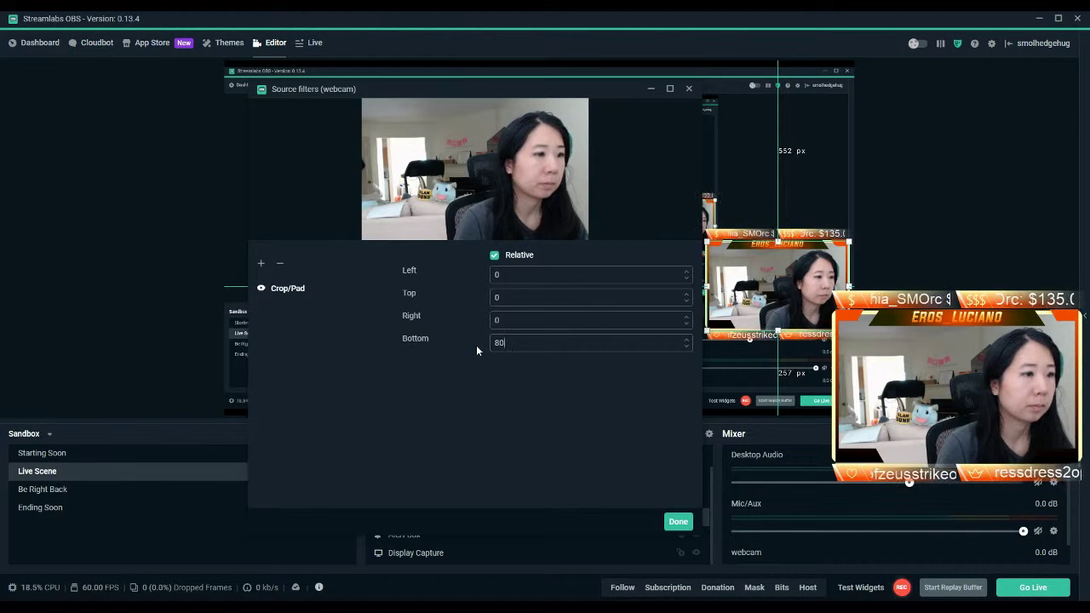
key("BackSpace")
type("5")
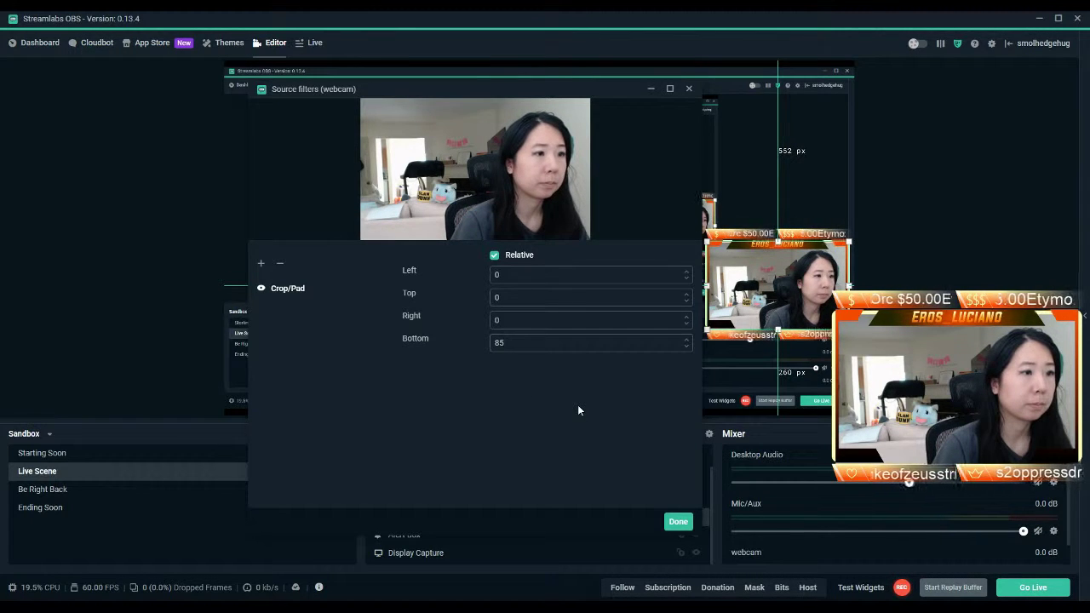
left_click(678, 522)
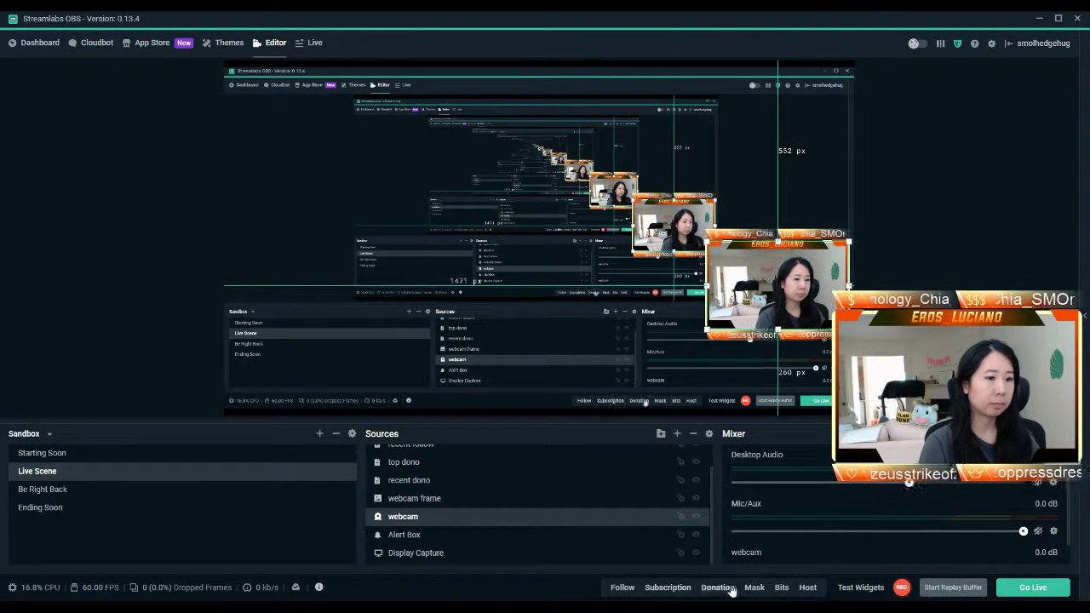
left_click(782, 587)
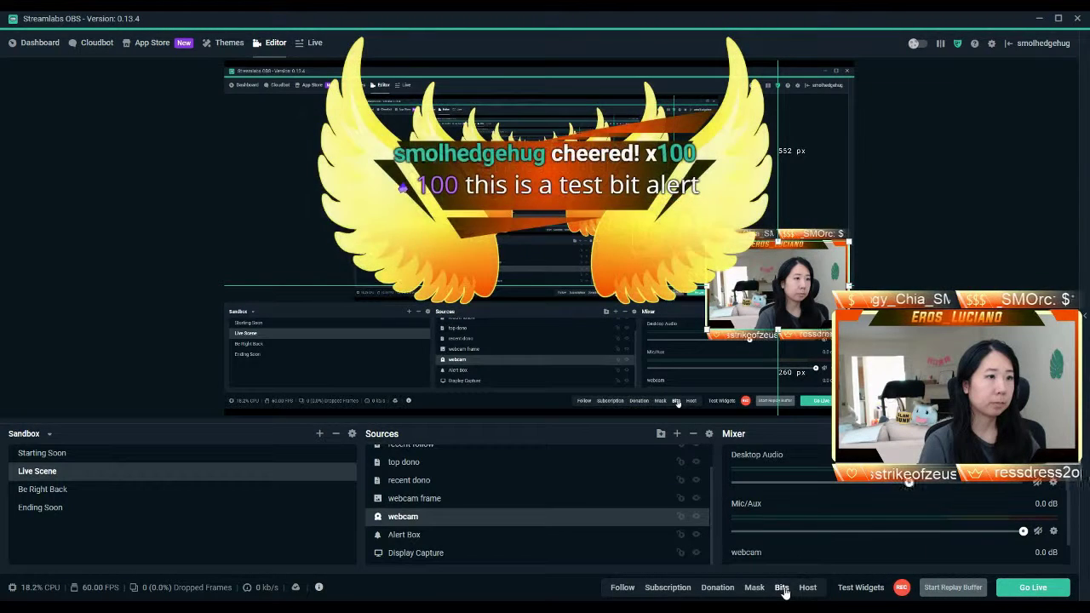